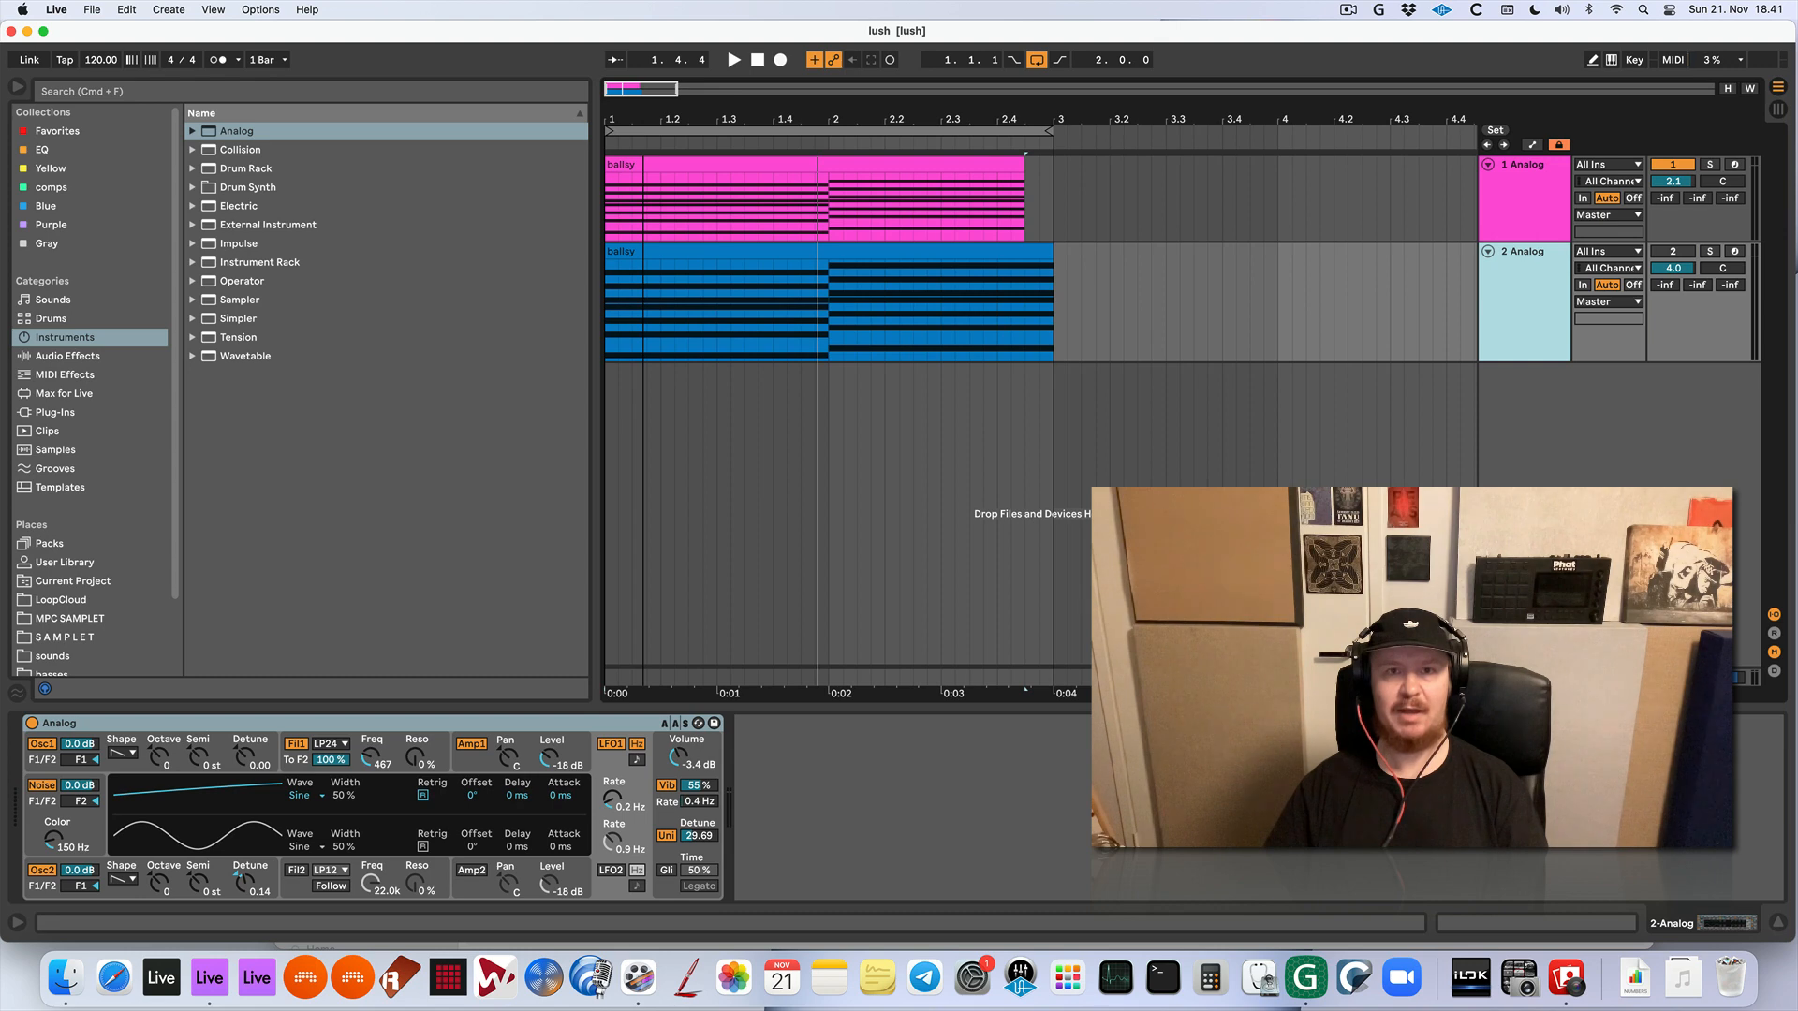
Play the two-bar loop and compare the two Analog tracks, switching activation back to track 1 before stopping
drag(644, 119, 643, 146)
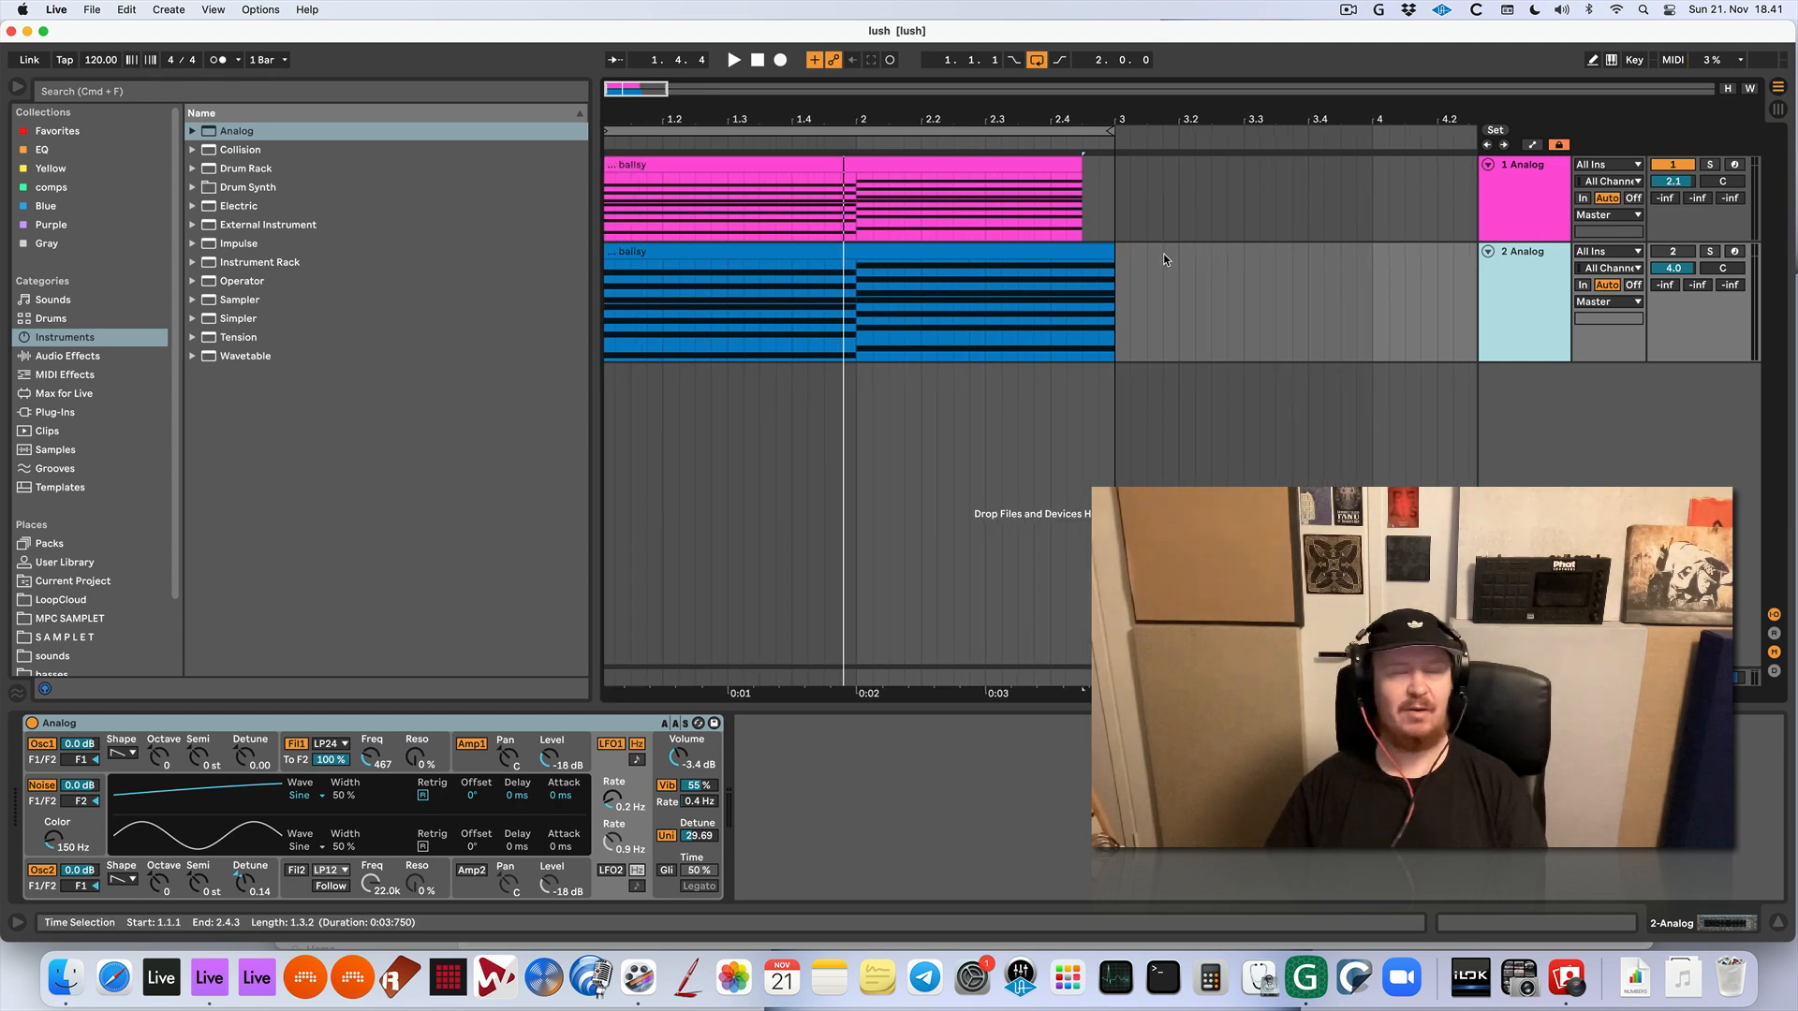
click(1531, 198)
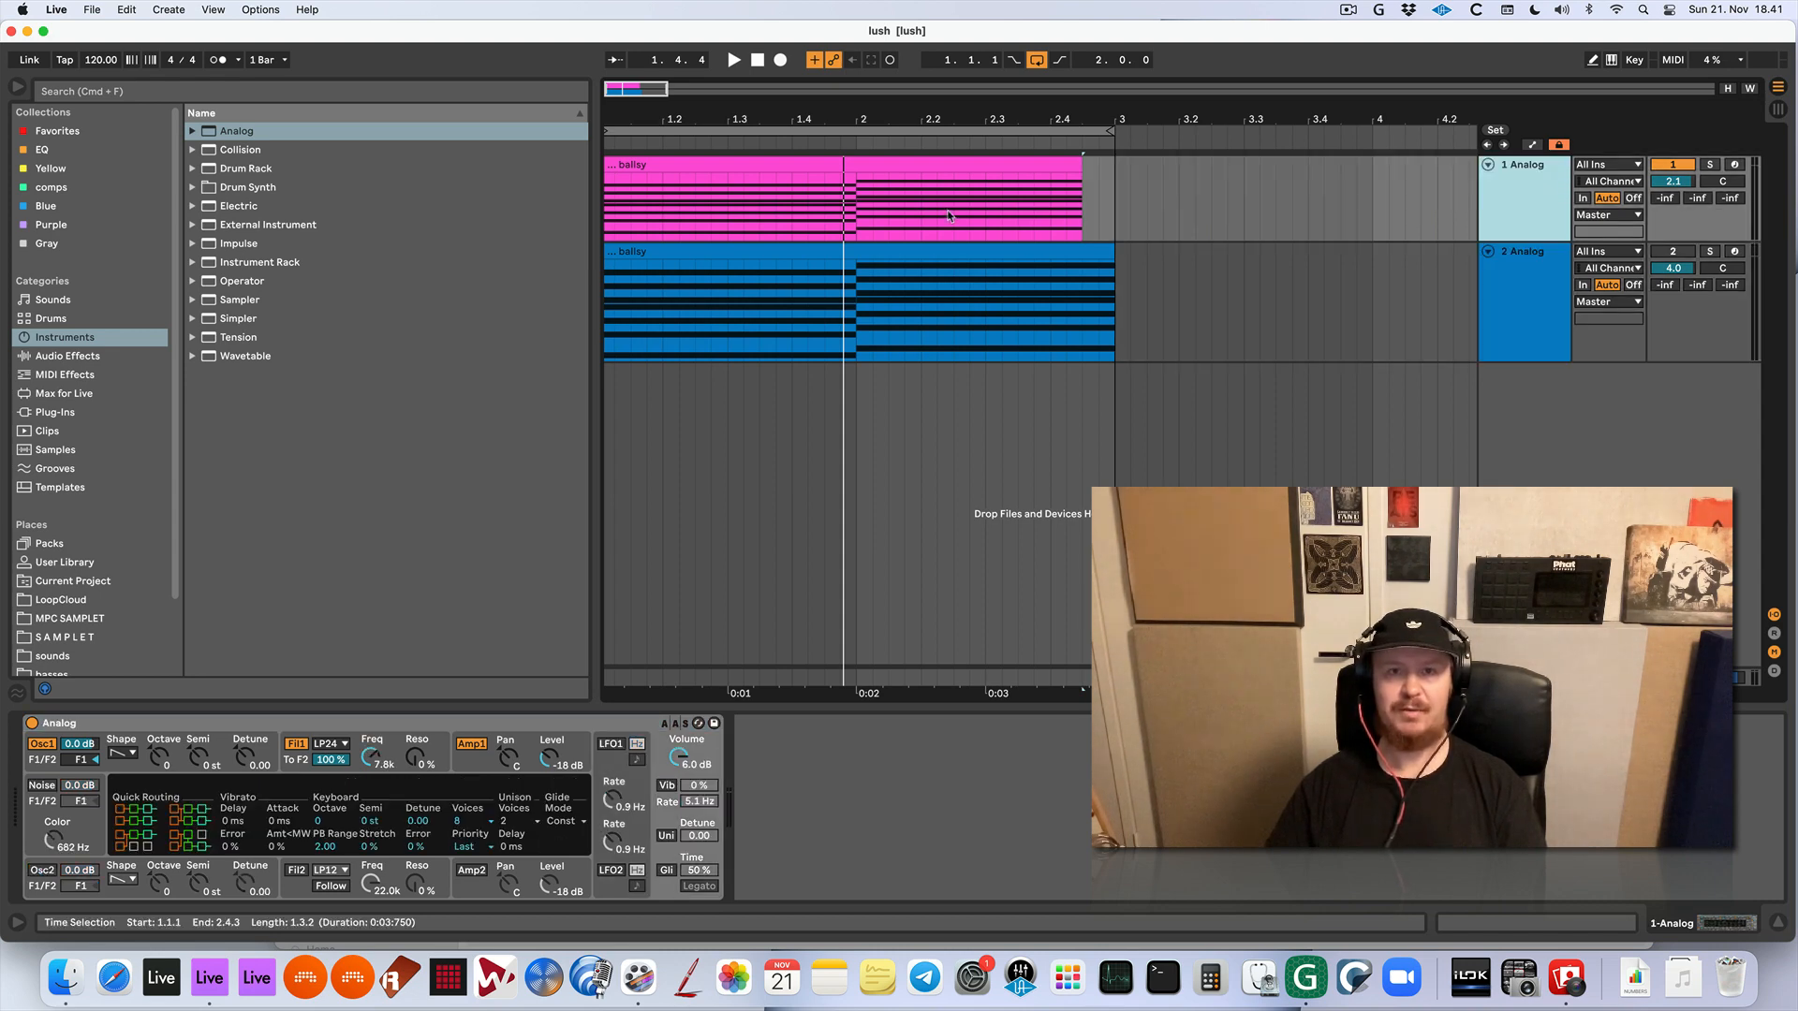
click(832, 164)
key(space)
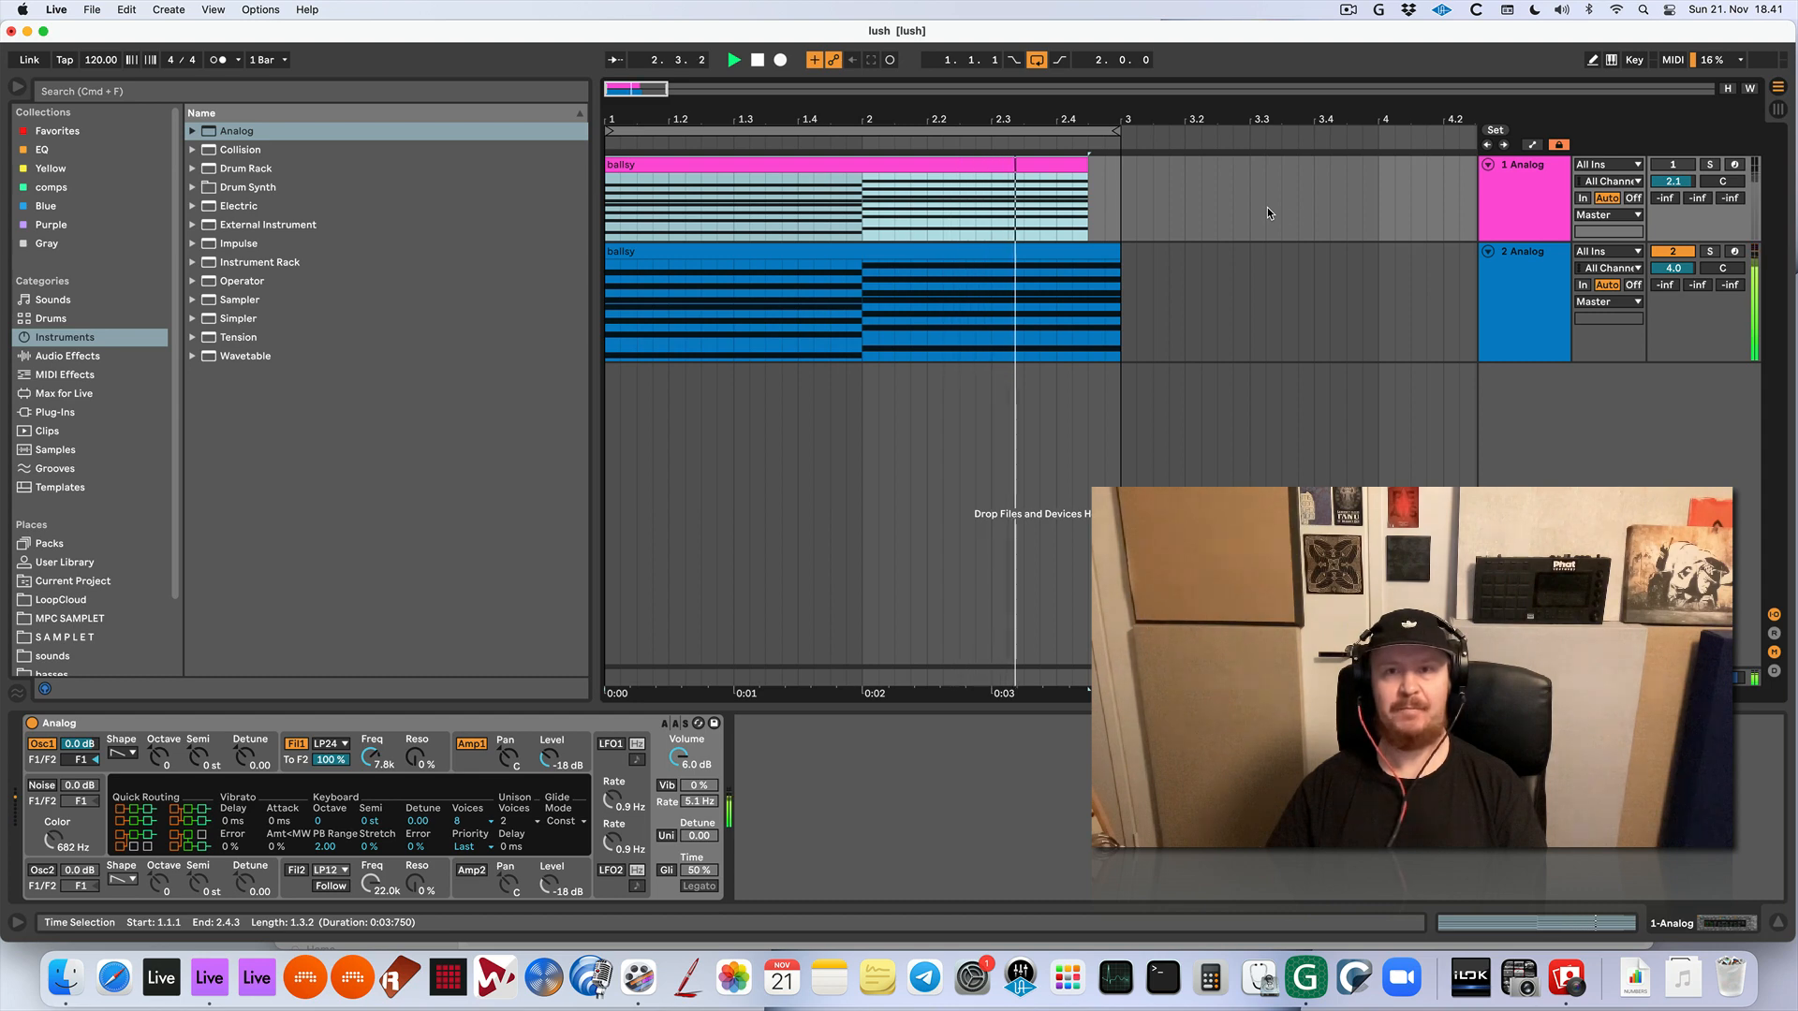
click(1517, 210)
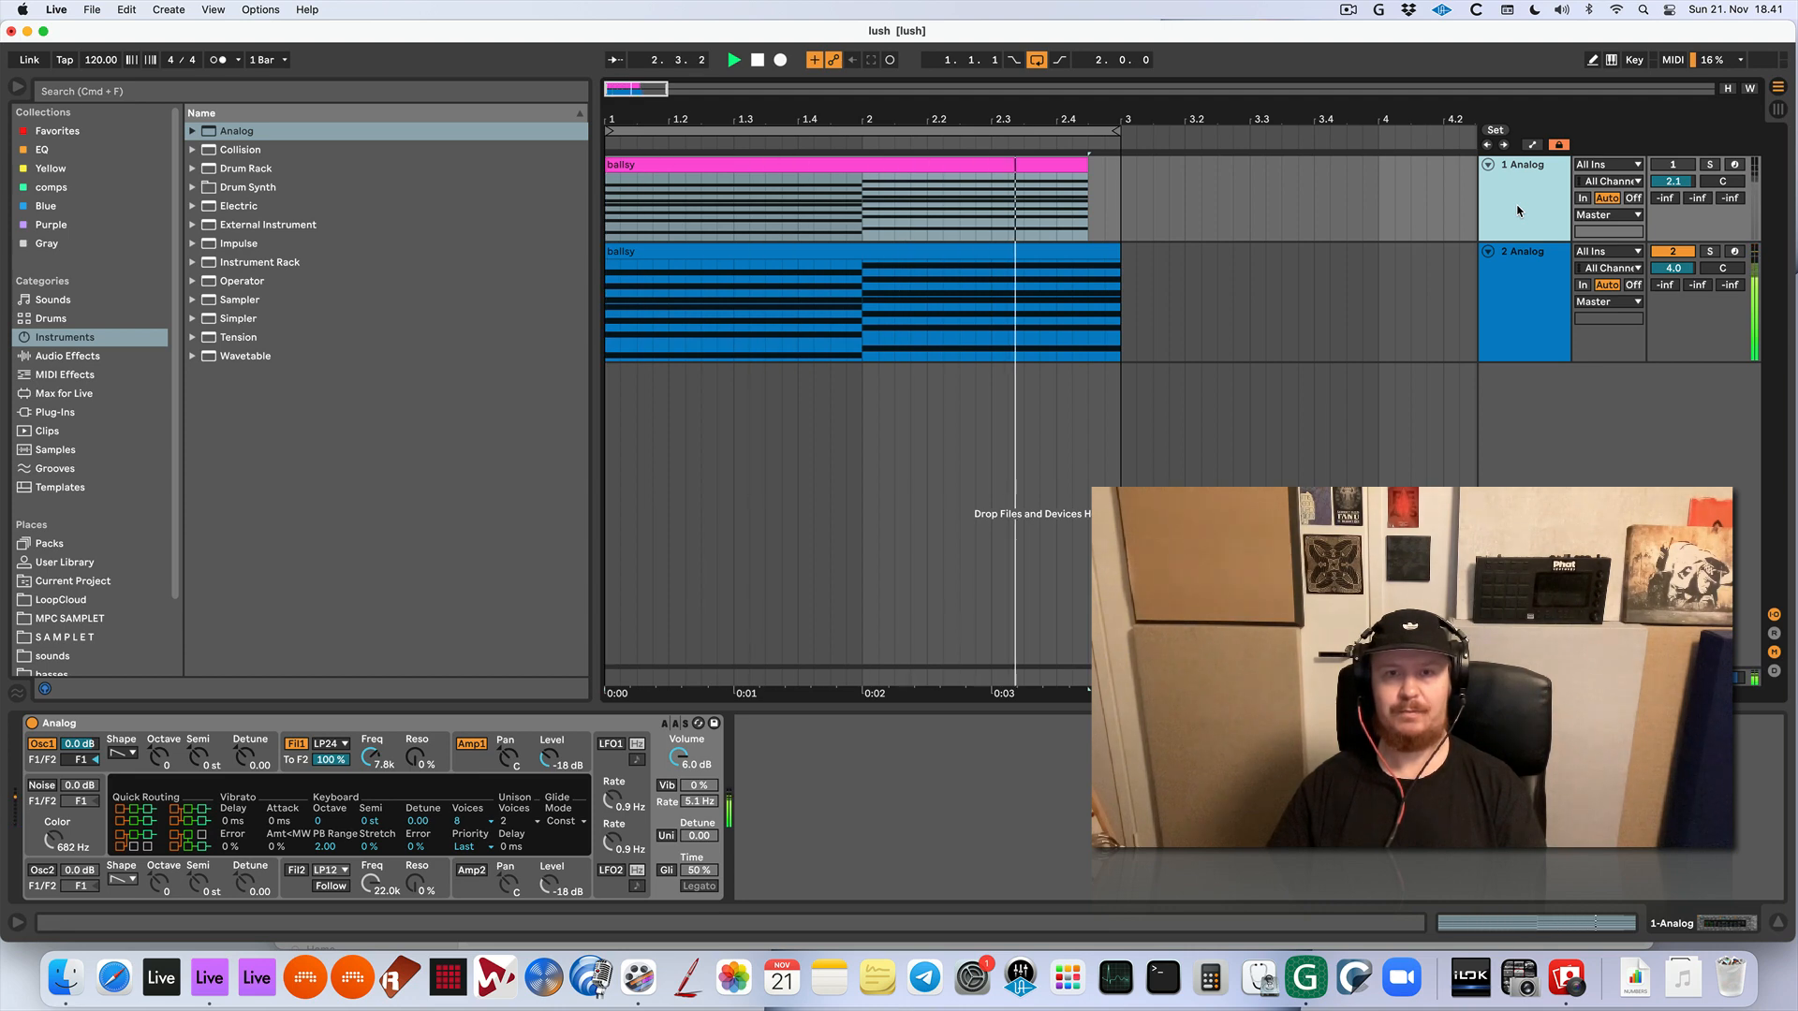
key(F1)
key(F2)
key(space)
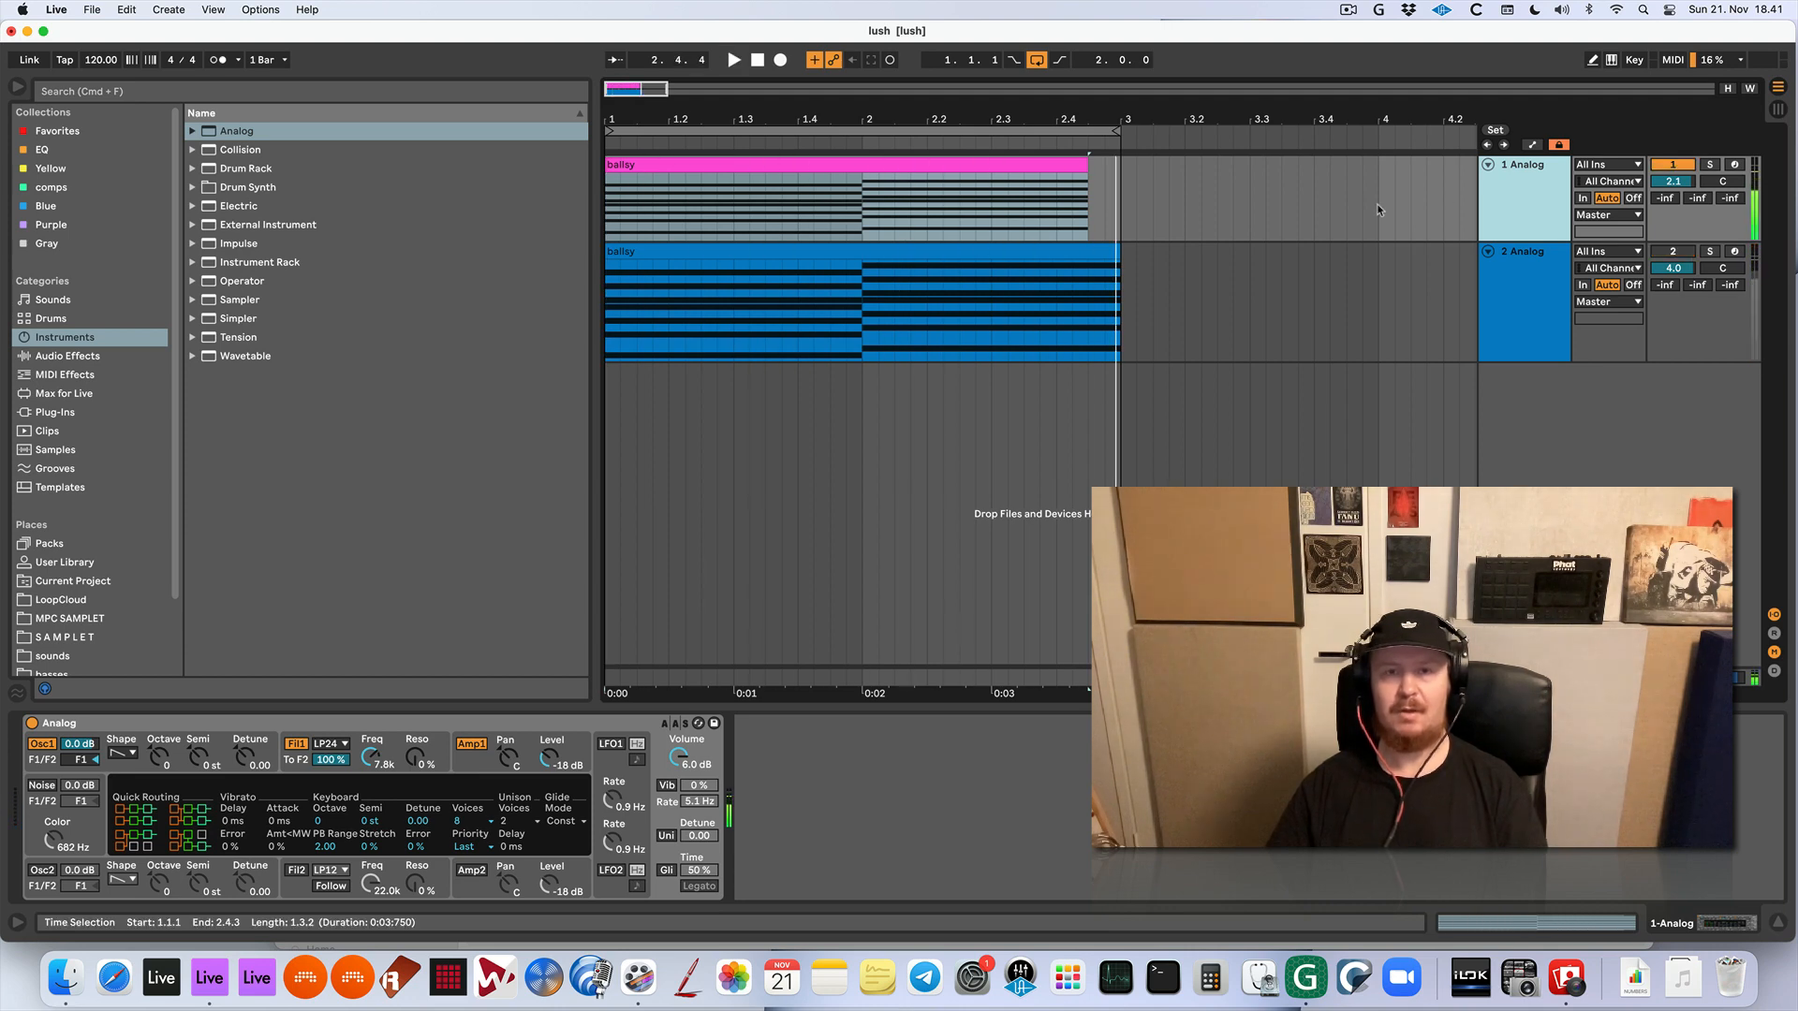
Inspect the MIDI notes of the ballsy clips on both tracks, and return to track 1's Analog device
double_click(950, 168)
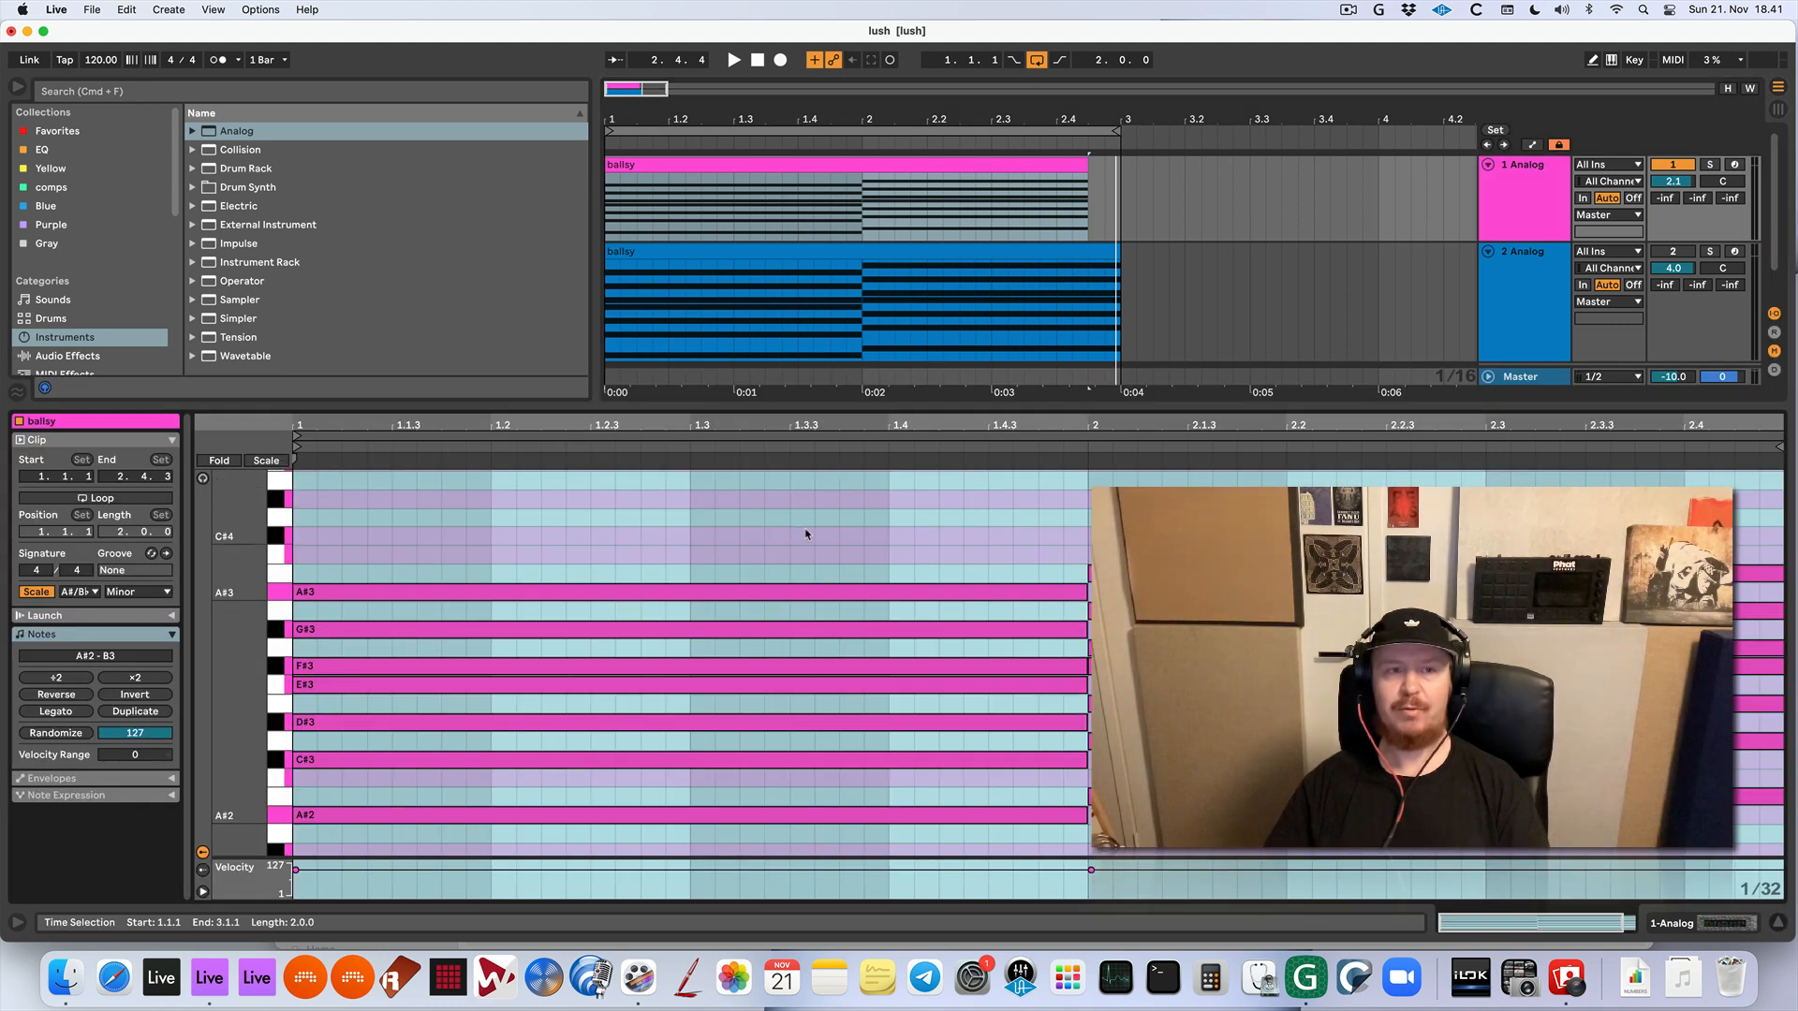
click(894, 251)
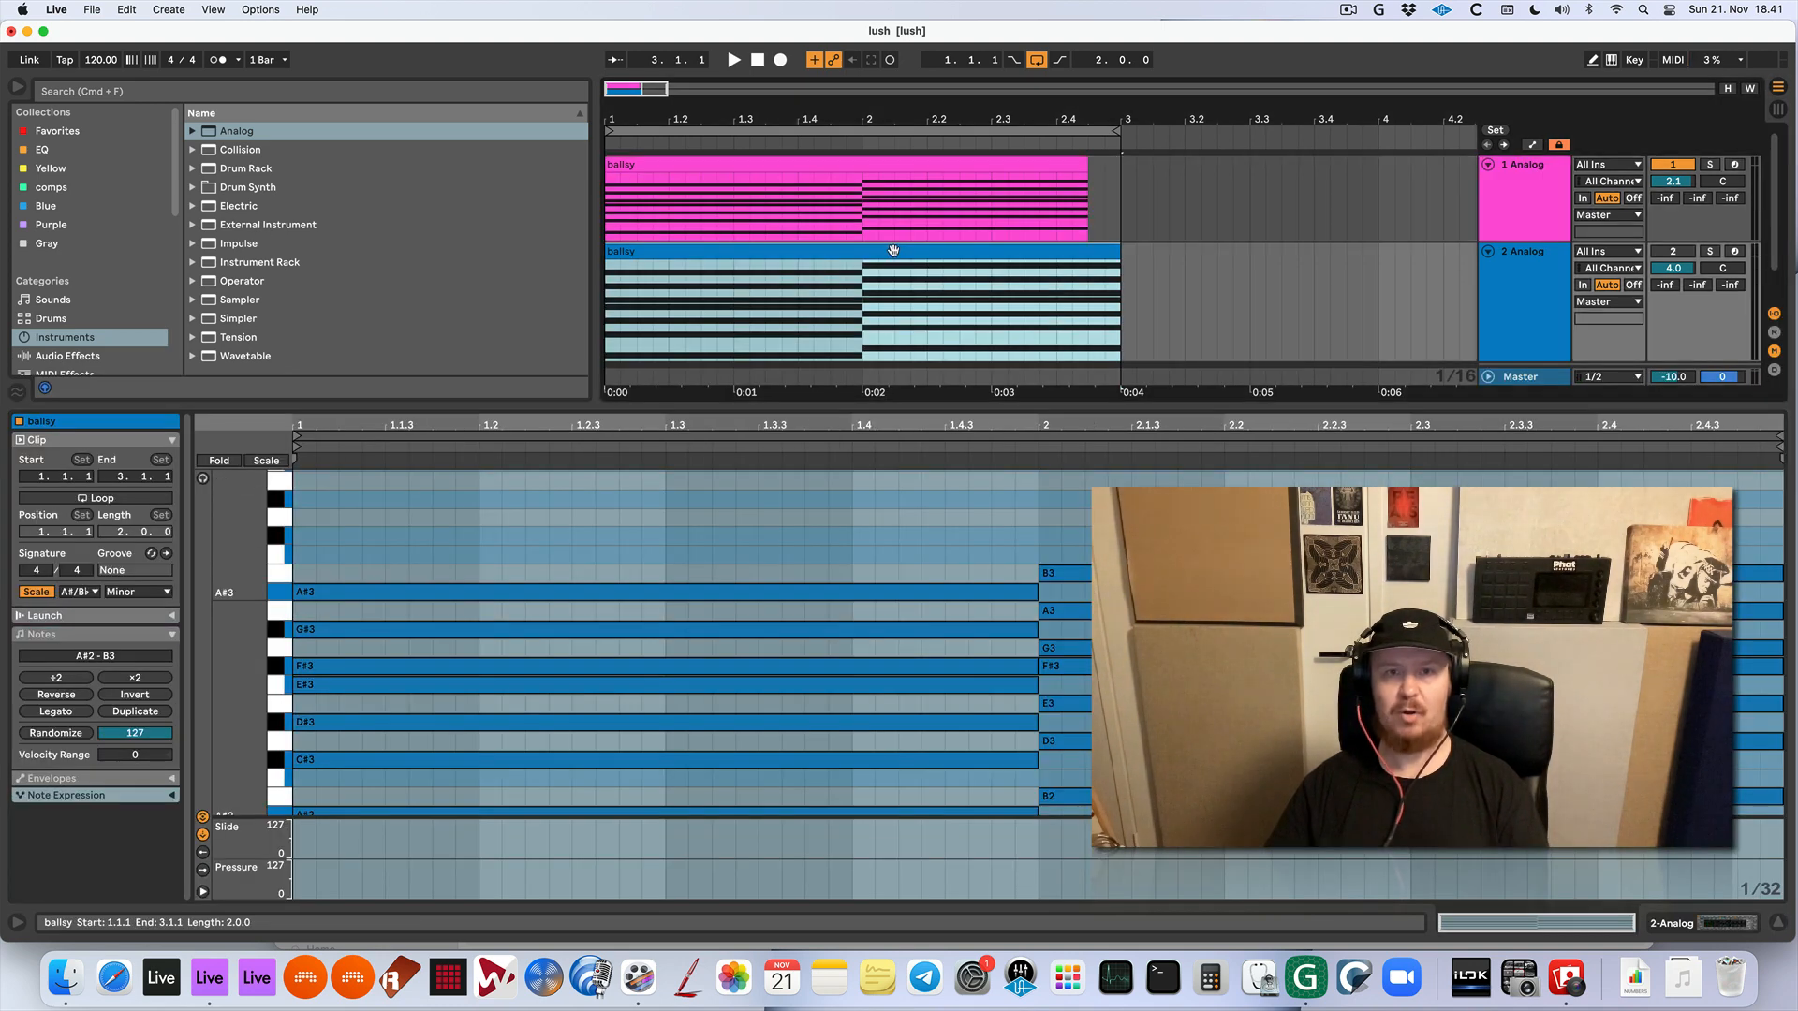
click(926, 165)
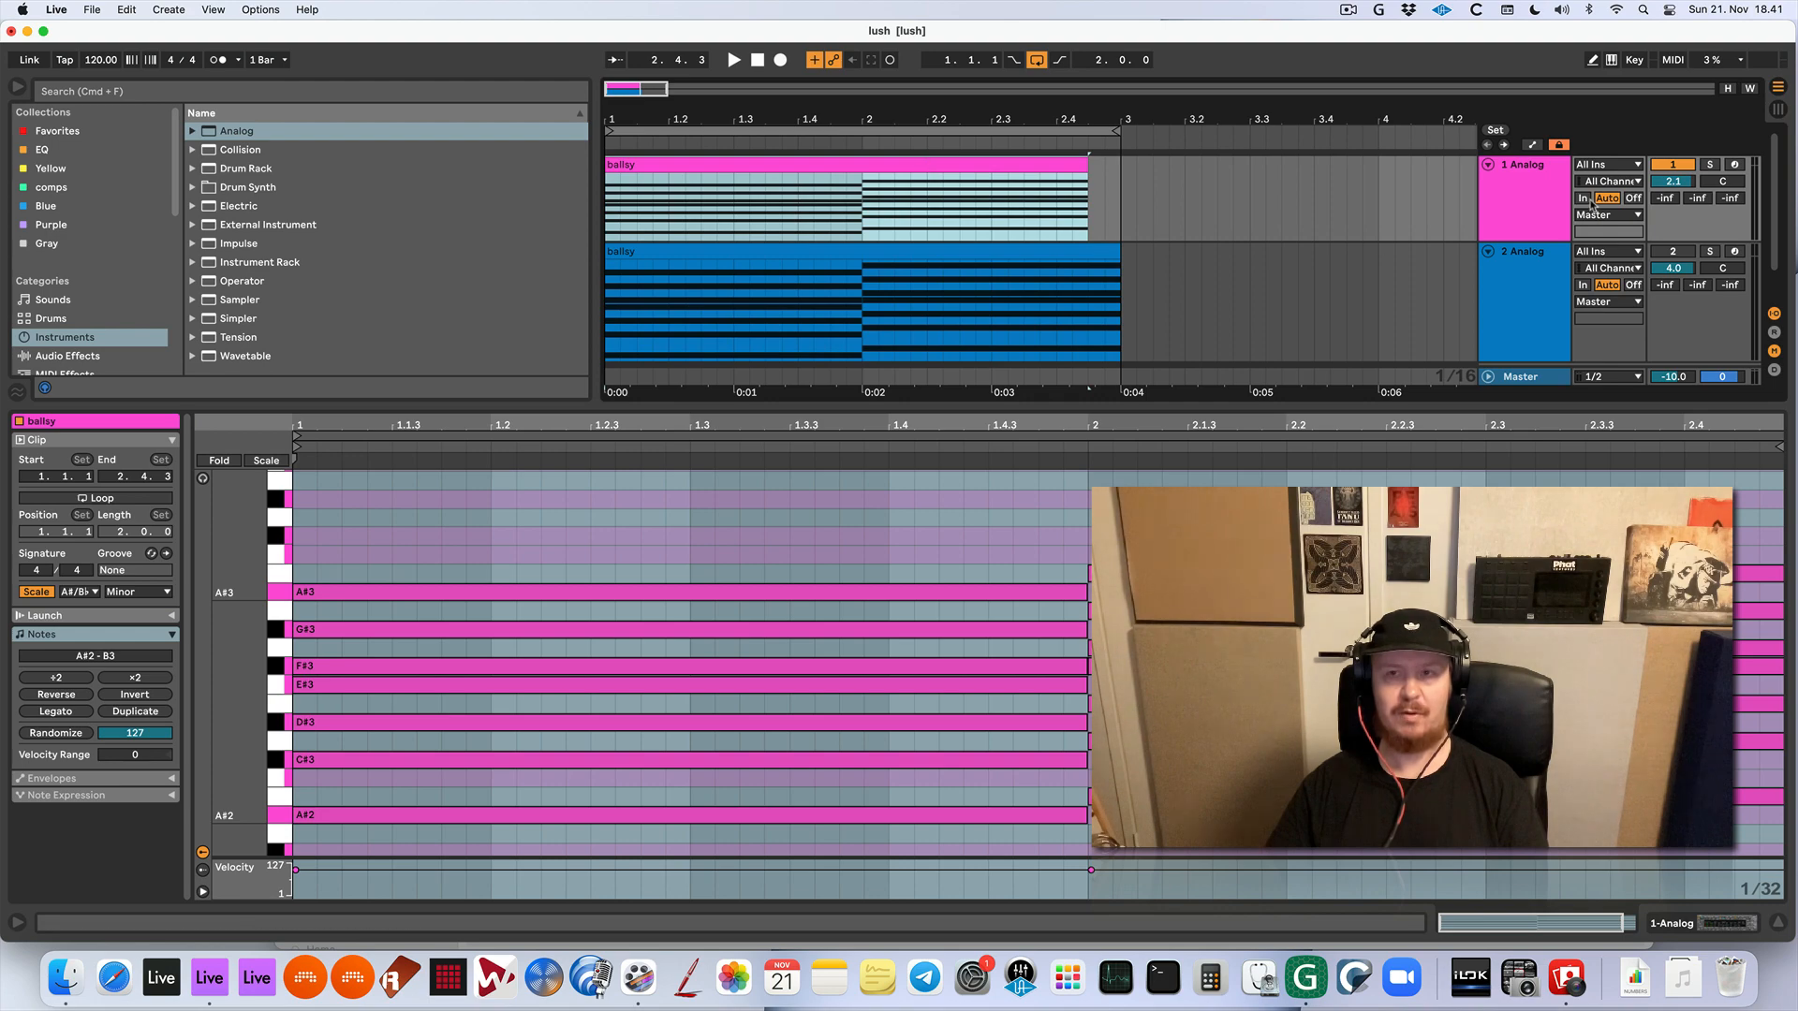
click(1542, 194)
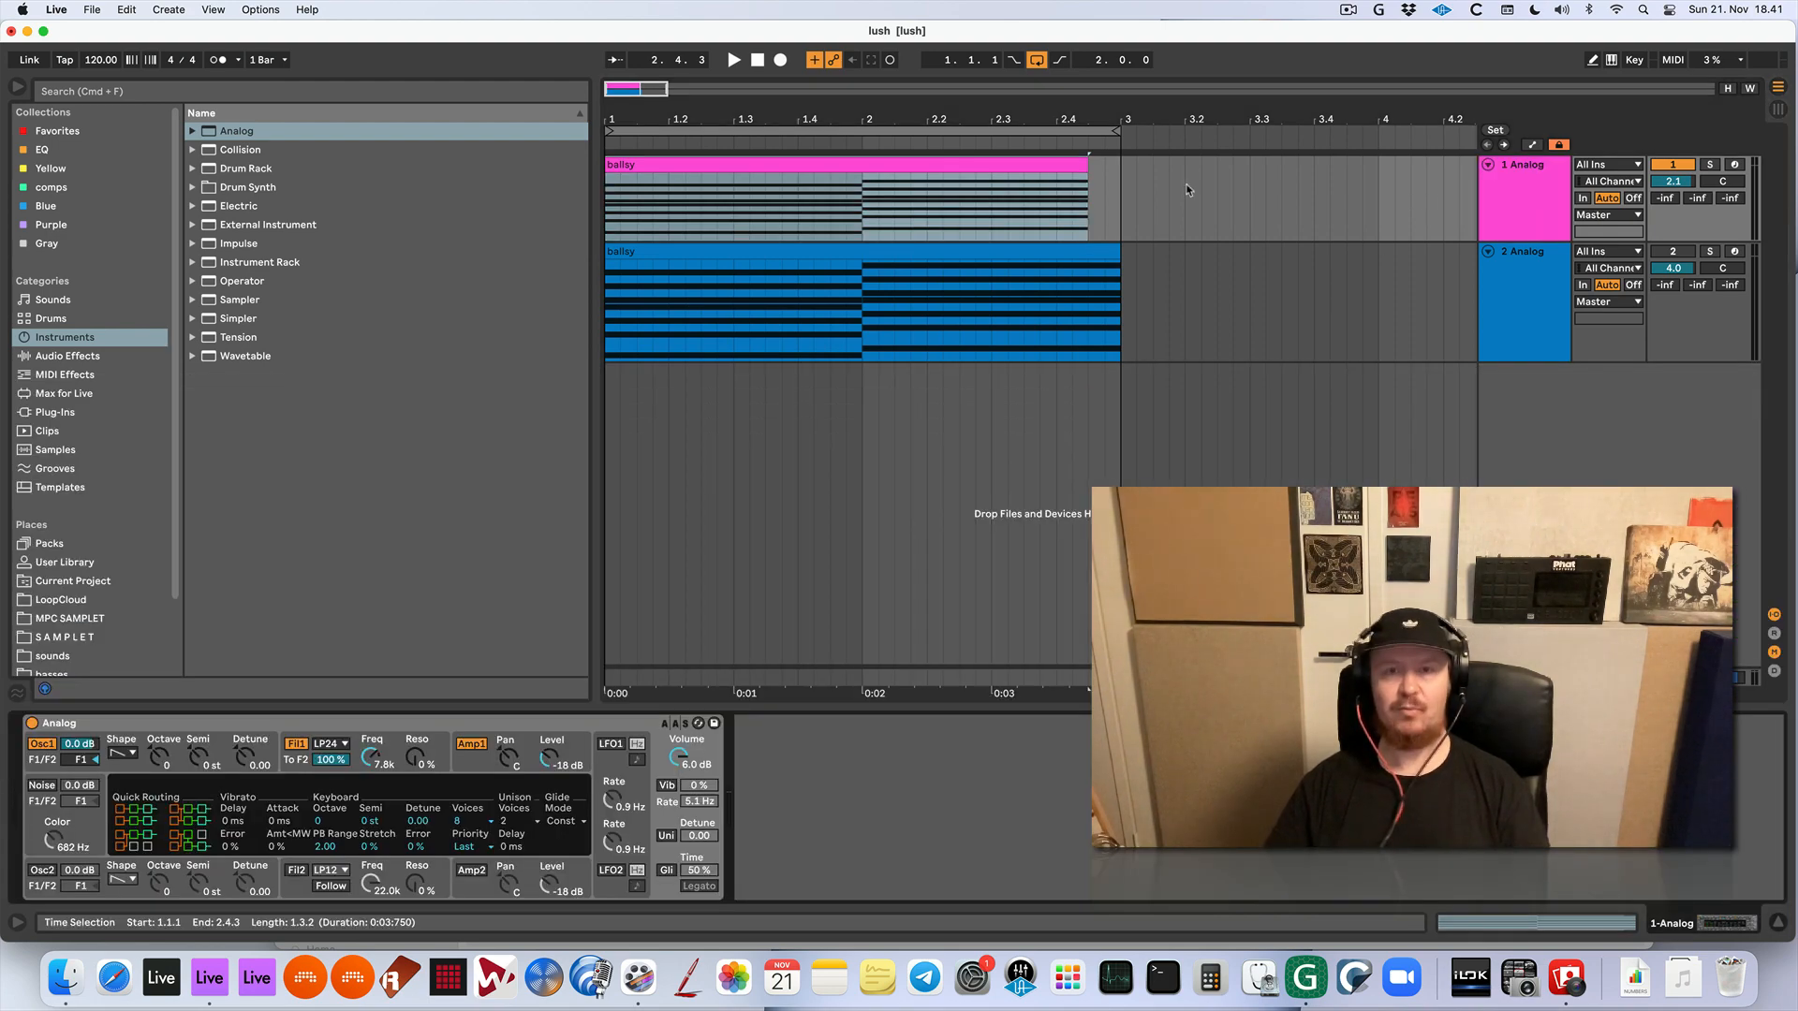
Extend the ballsy clip on track 1 to end at 3.1.1 and audition the basic Analog sound
click(1085, 167)
drag(1085, 167, 1112, 168)
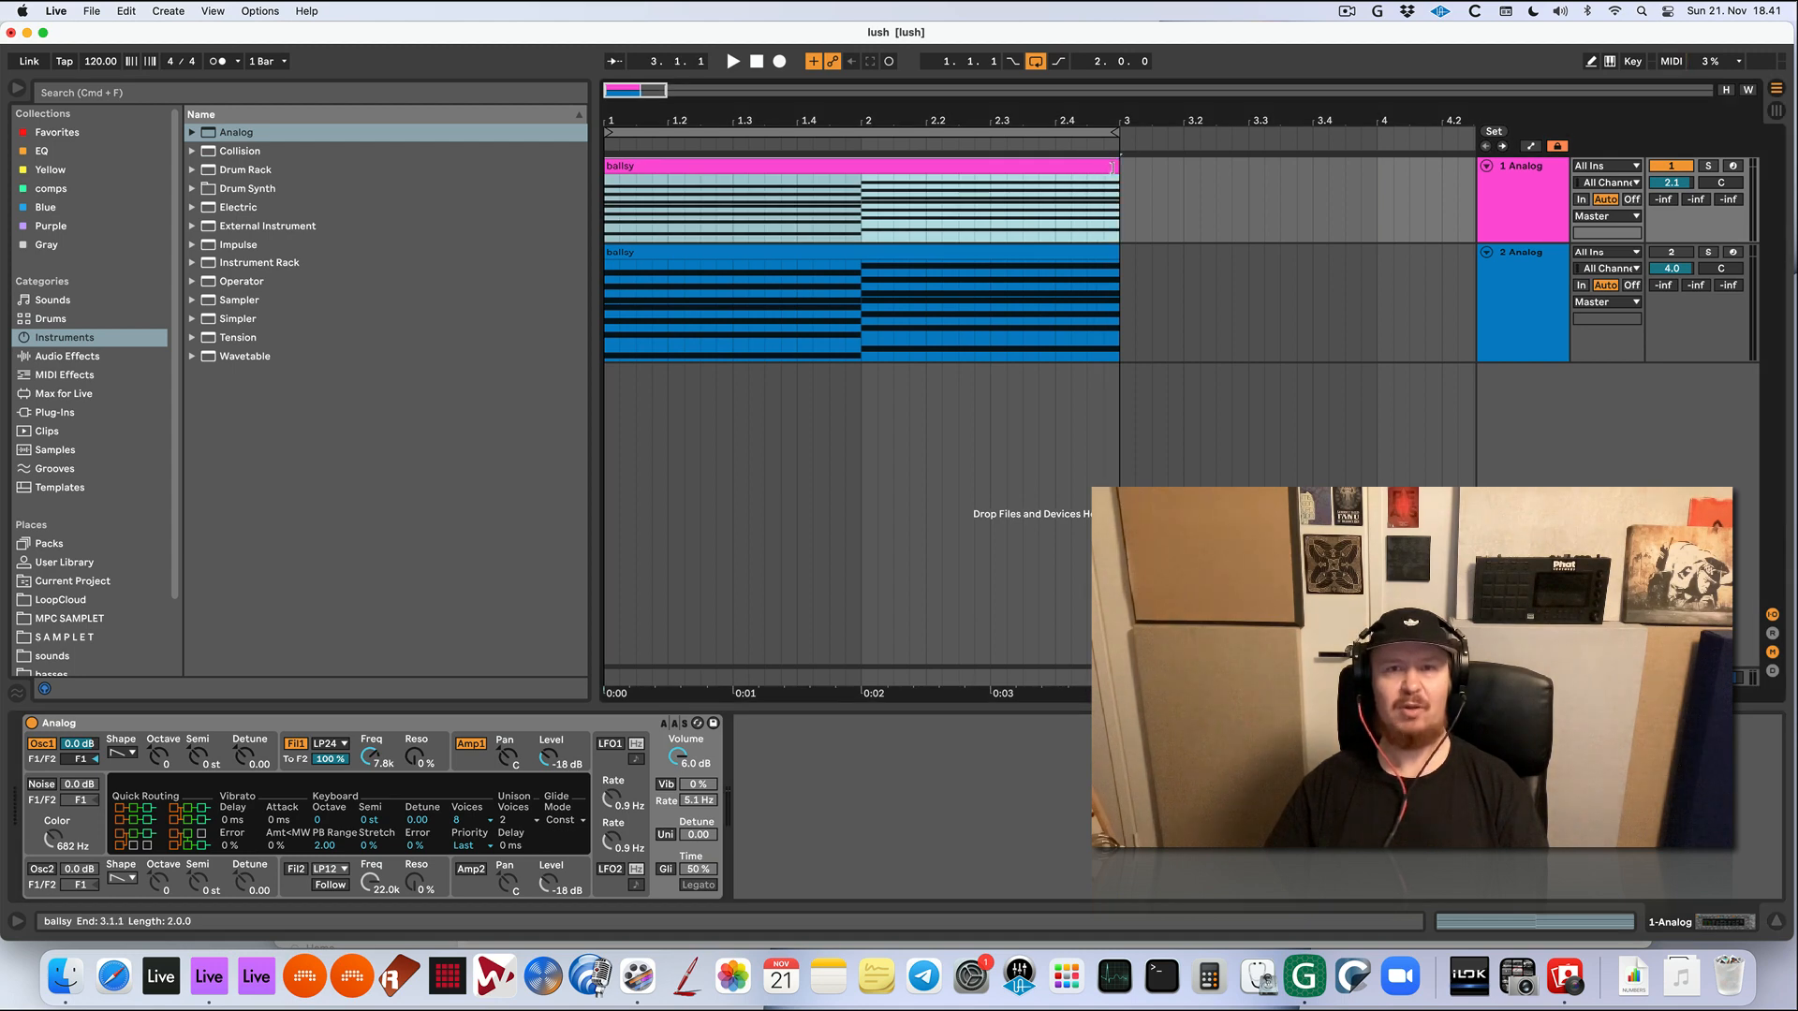
click(1517, 200)
key(0)
key(space)
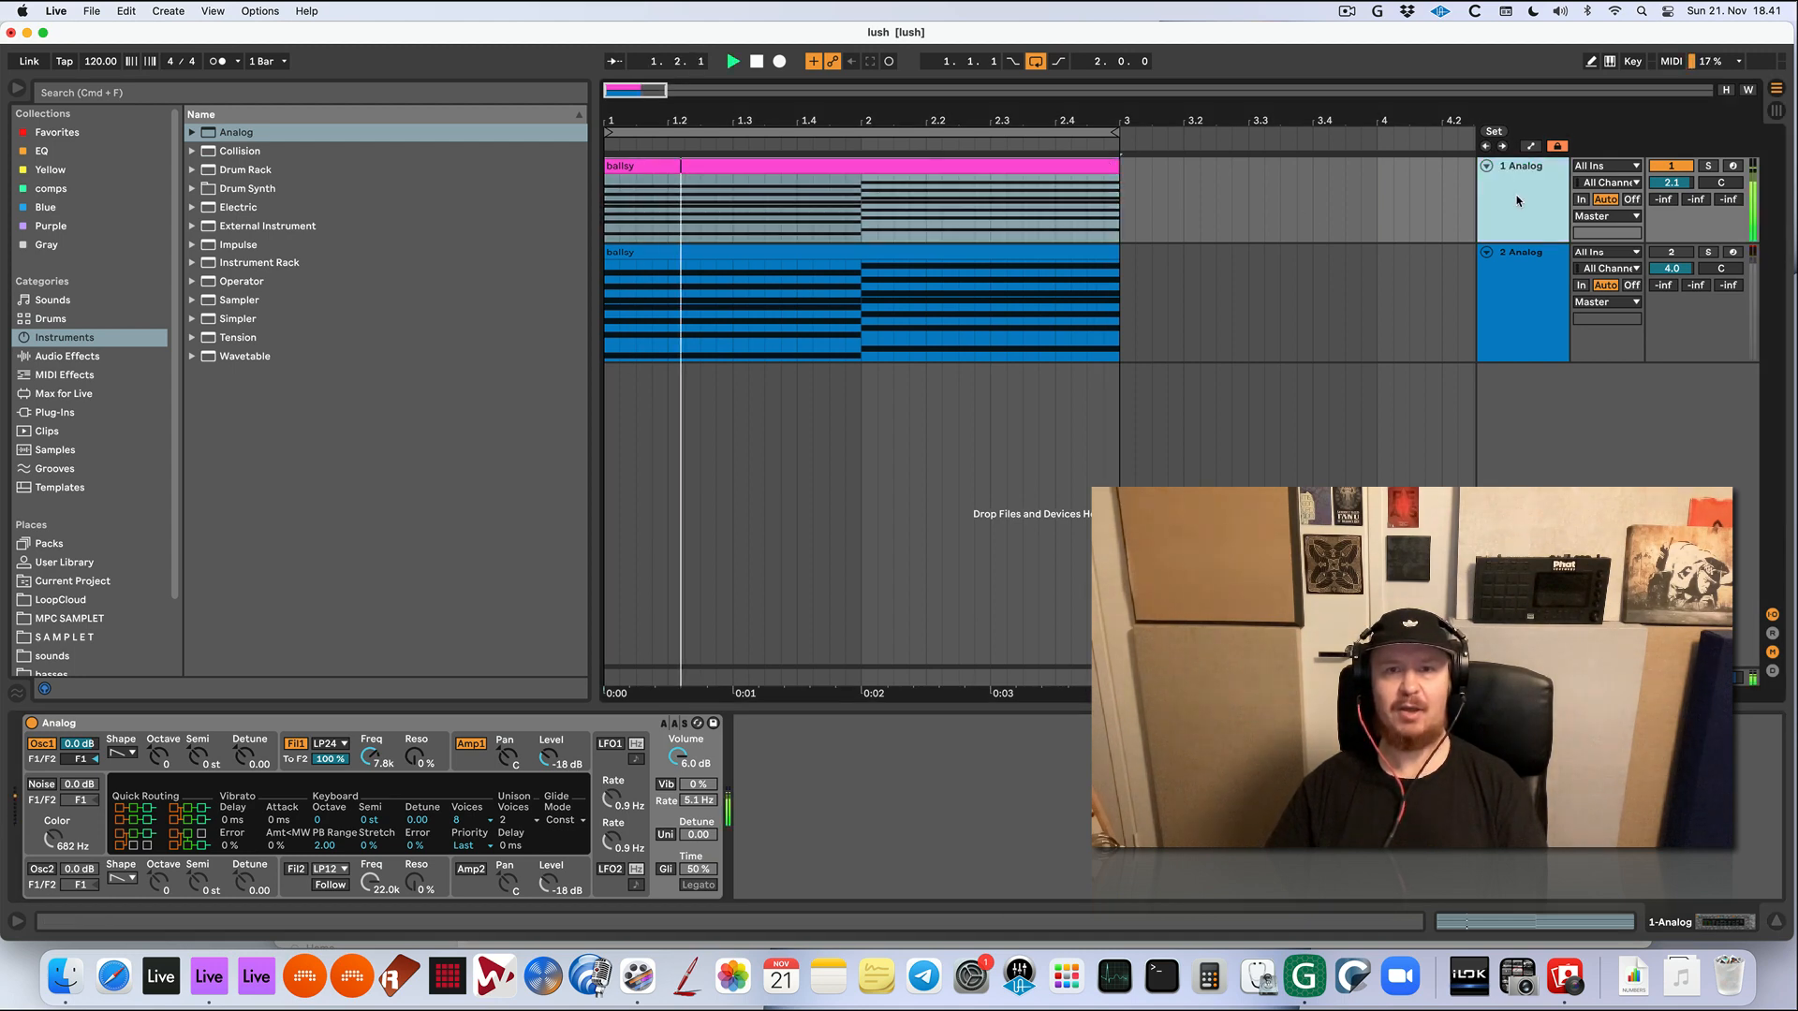
key(space)
key(space)
key(0)
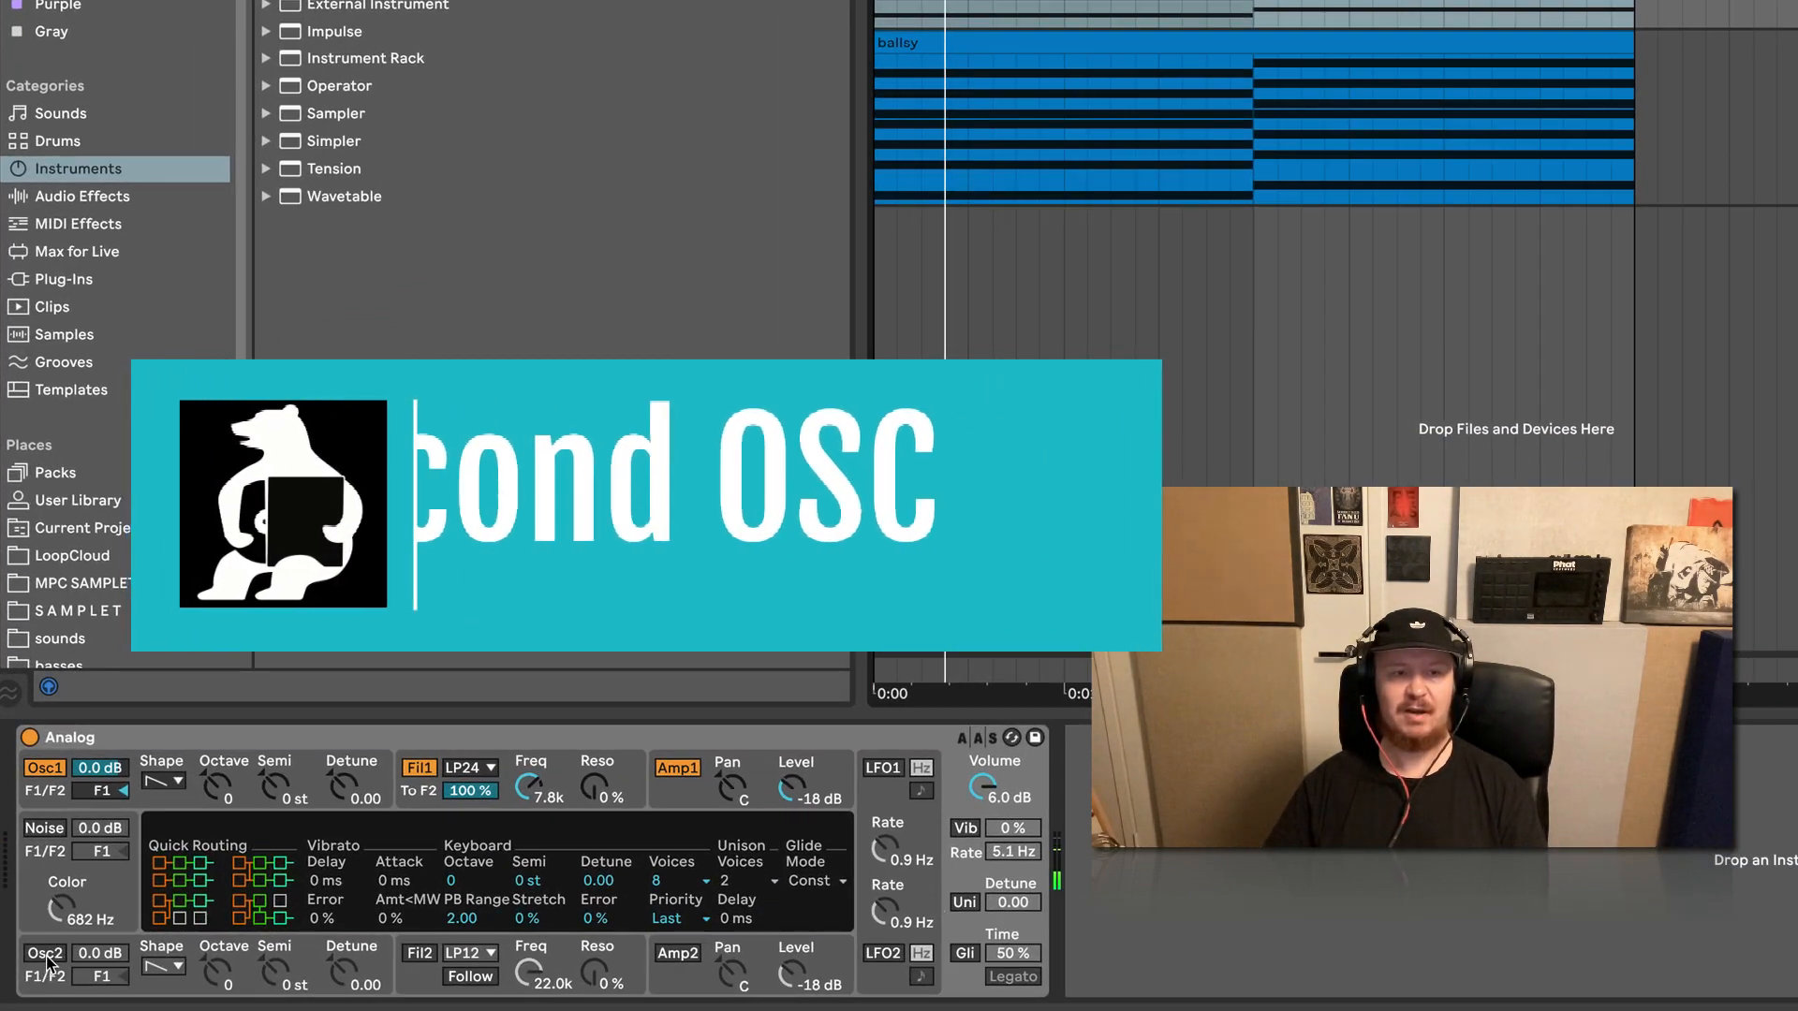
Enable Analog's second oscillator with a detune of 0.18 and set the device volume to 3.4 dB
click(45, 953)
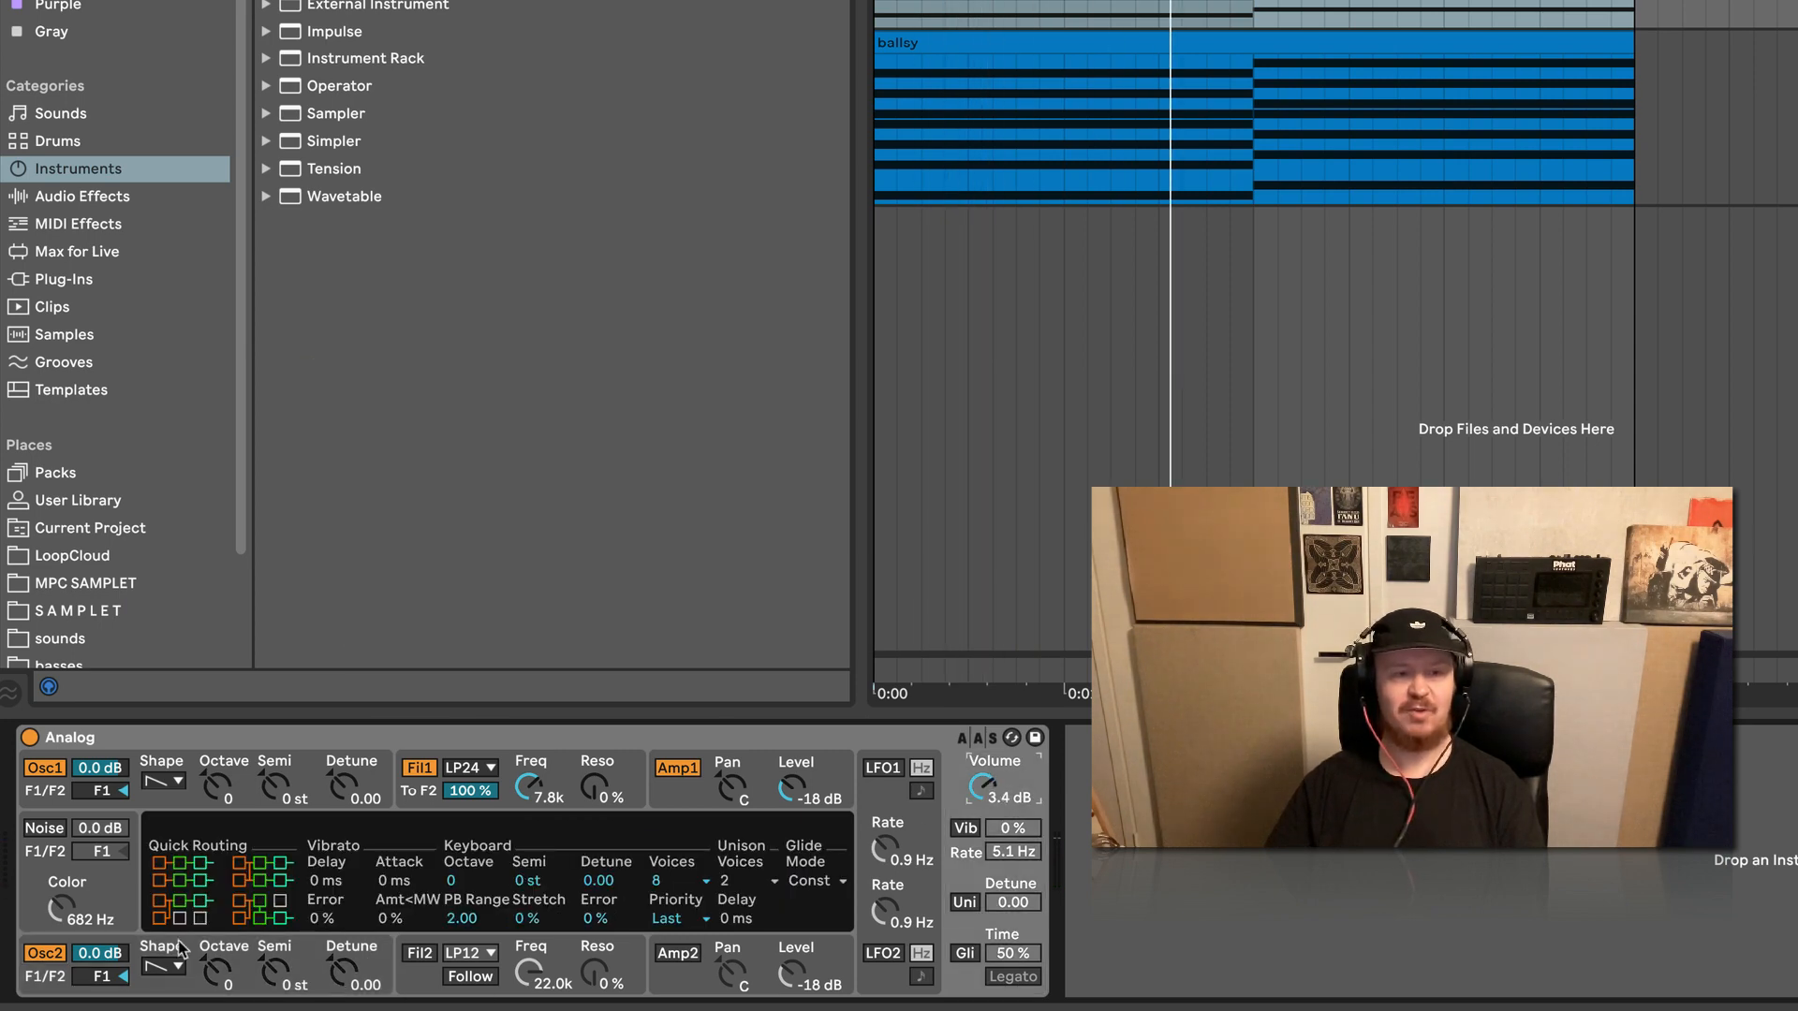
click(334, 976)
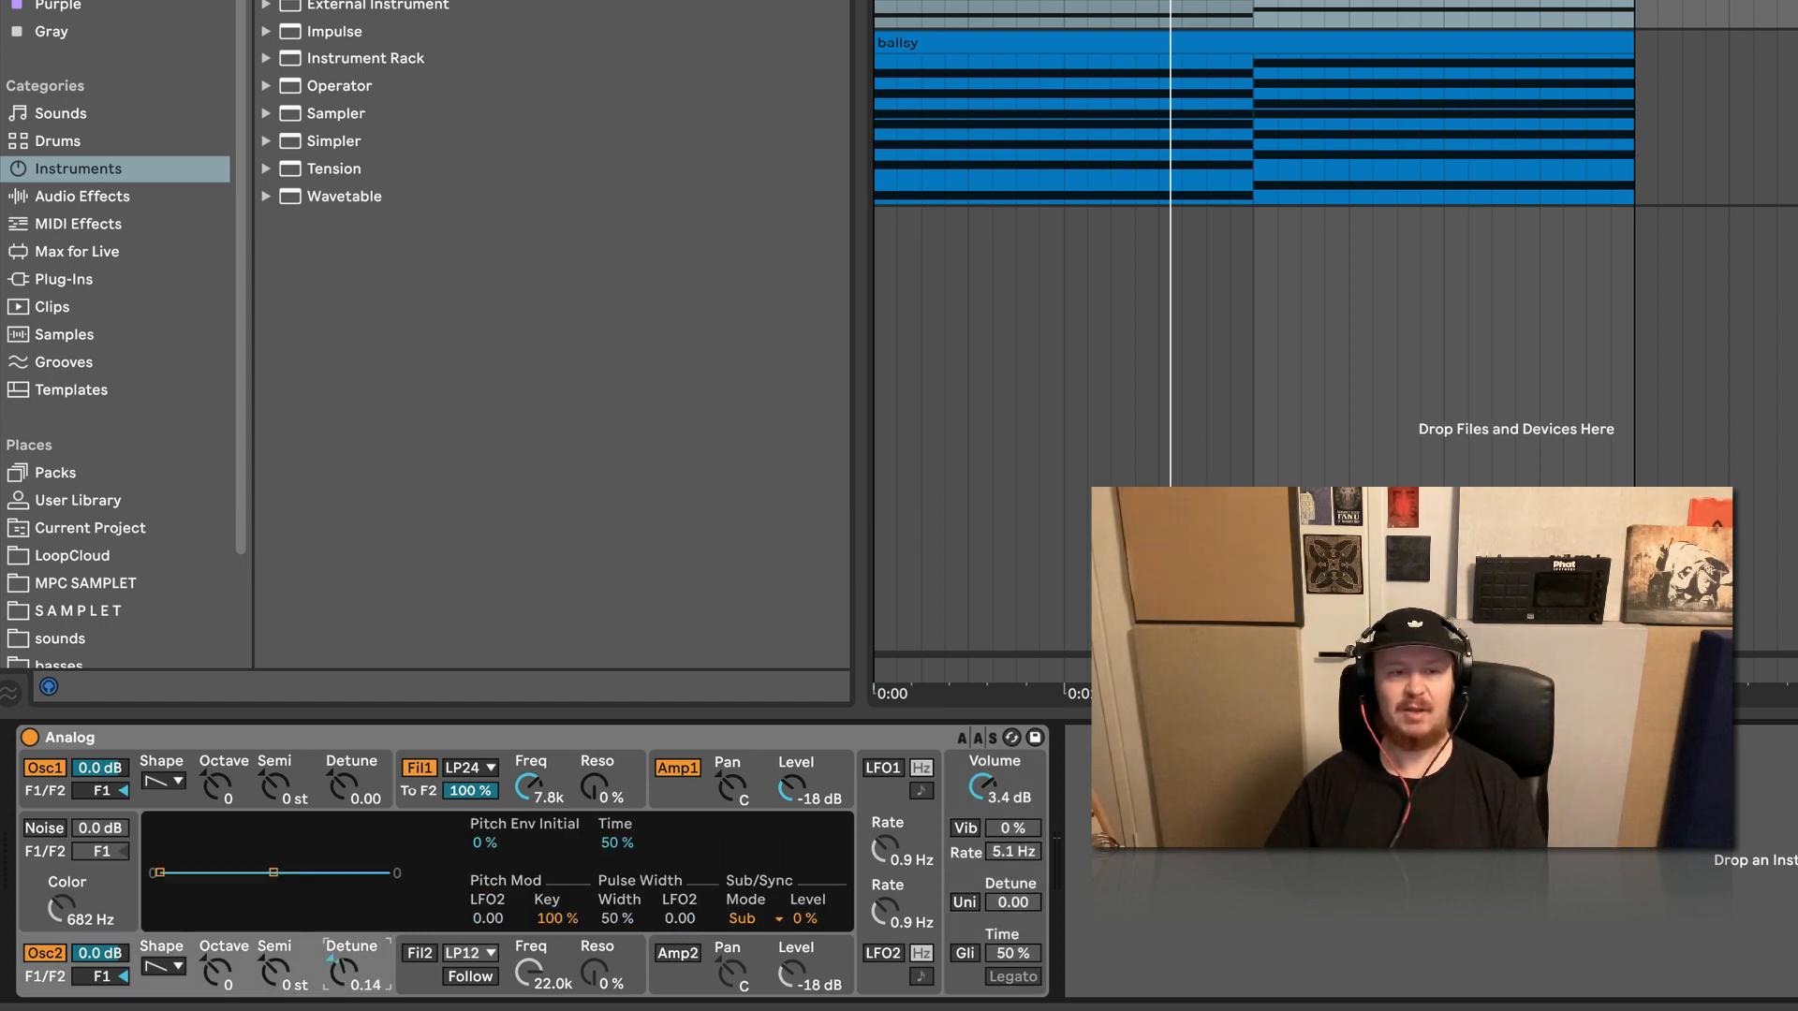
key(space)
drag(334, 973, 335, 965)
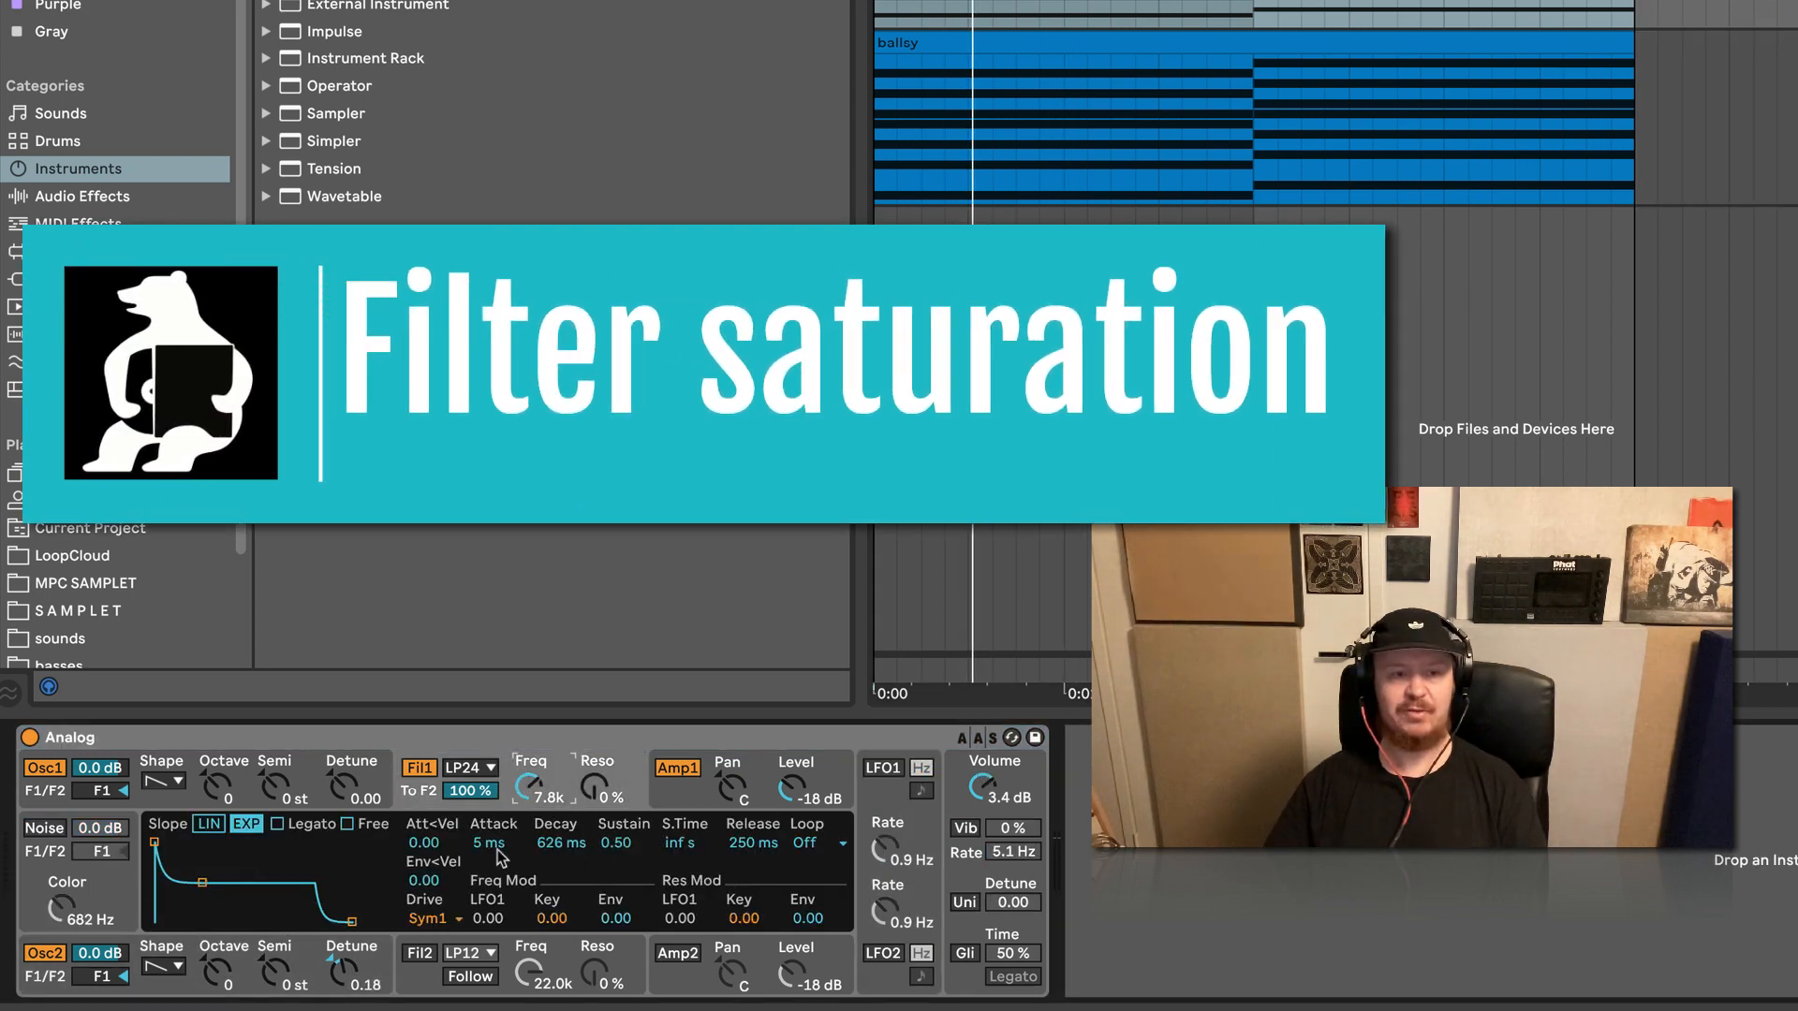
Audition filter 1's drive types during playback, going from Sym1 up to Asym2 and back to Off
click(432, 919)
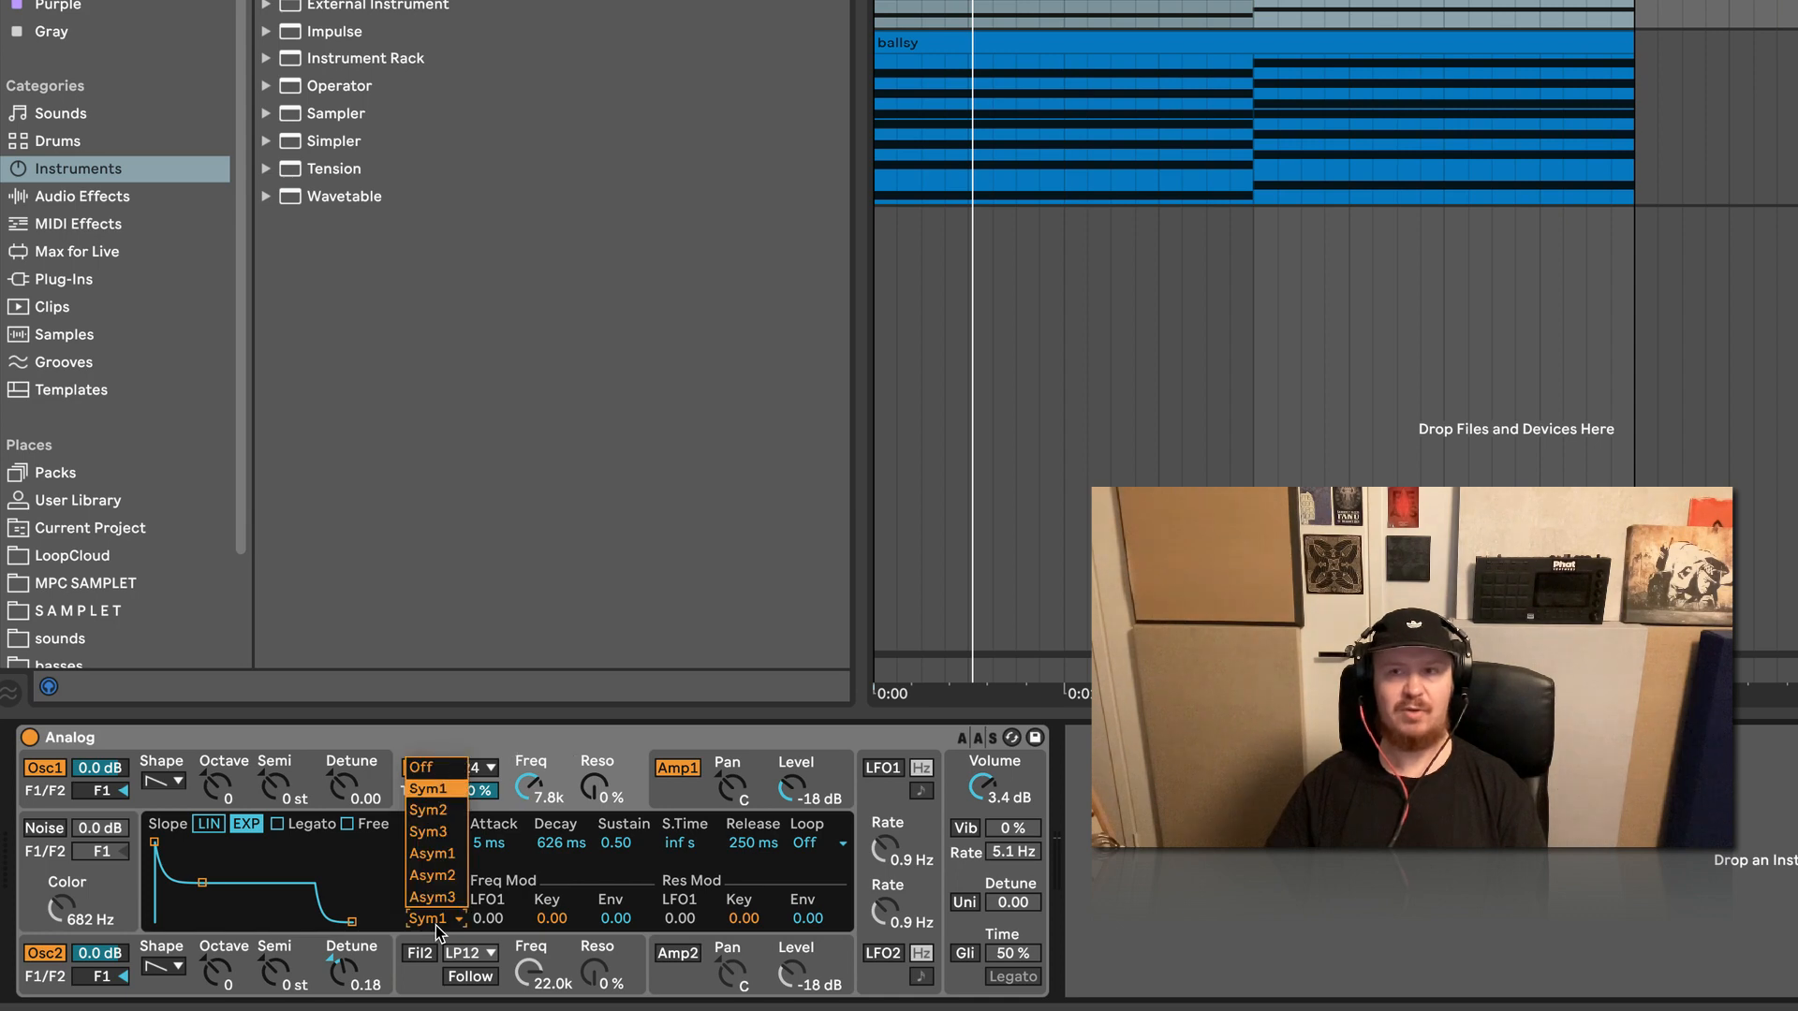
click(435, 925)
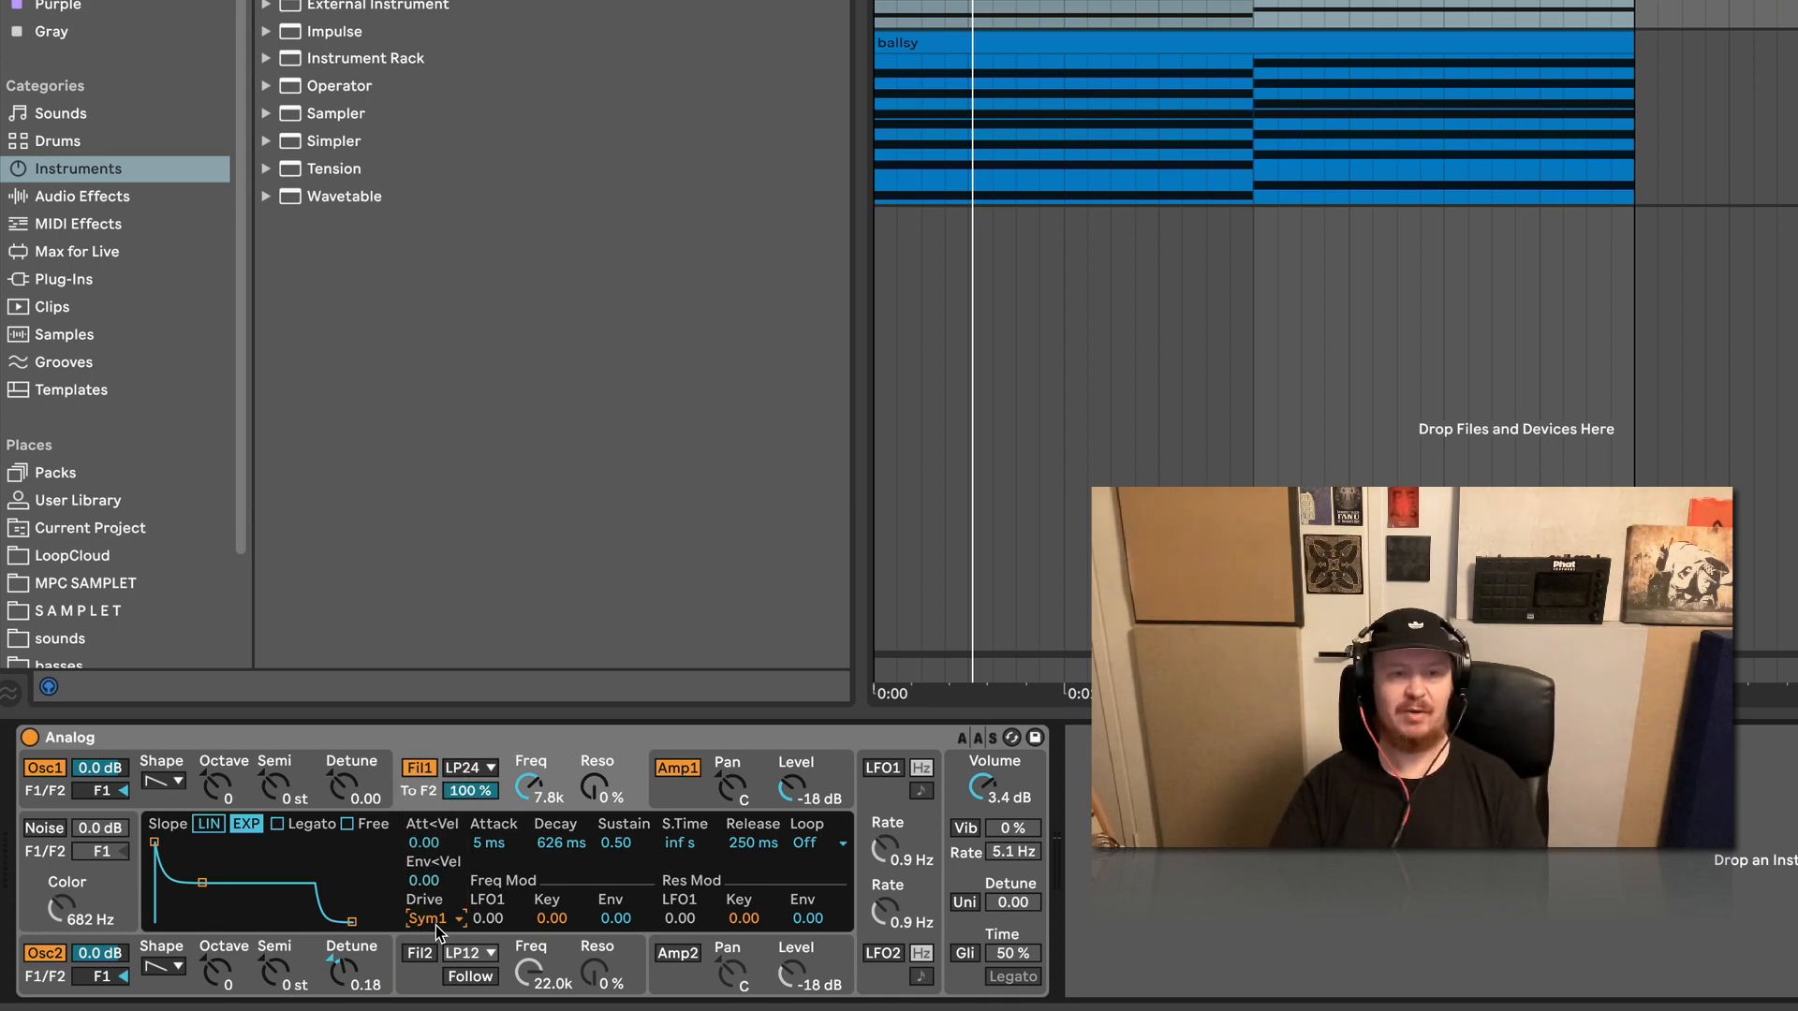
key(space)
key(Down)
key(Down)
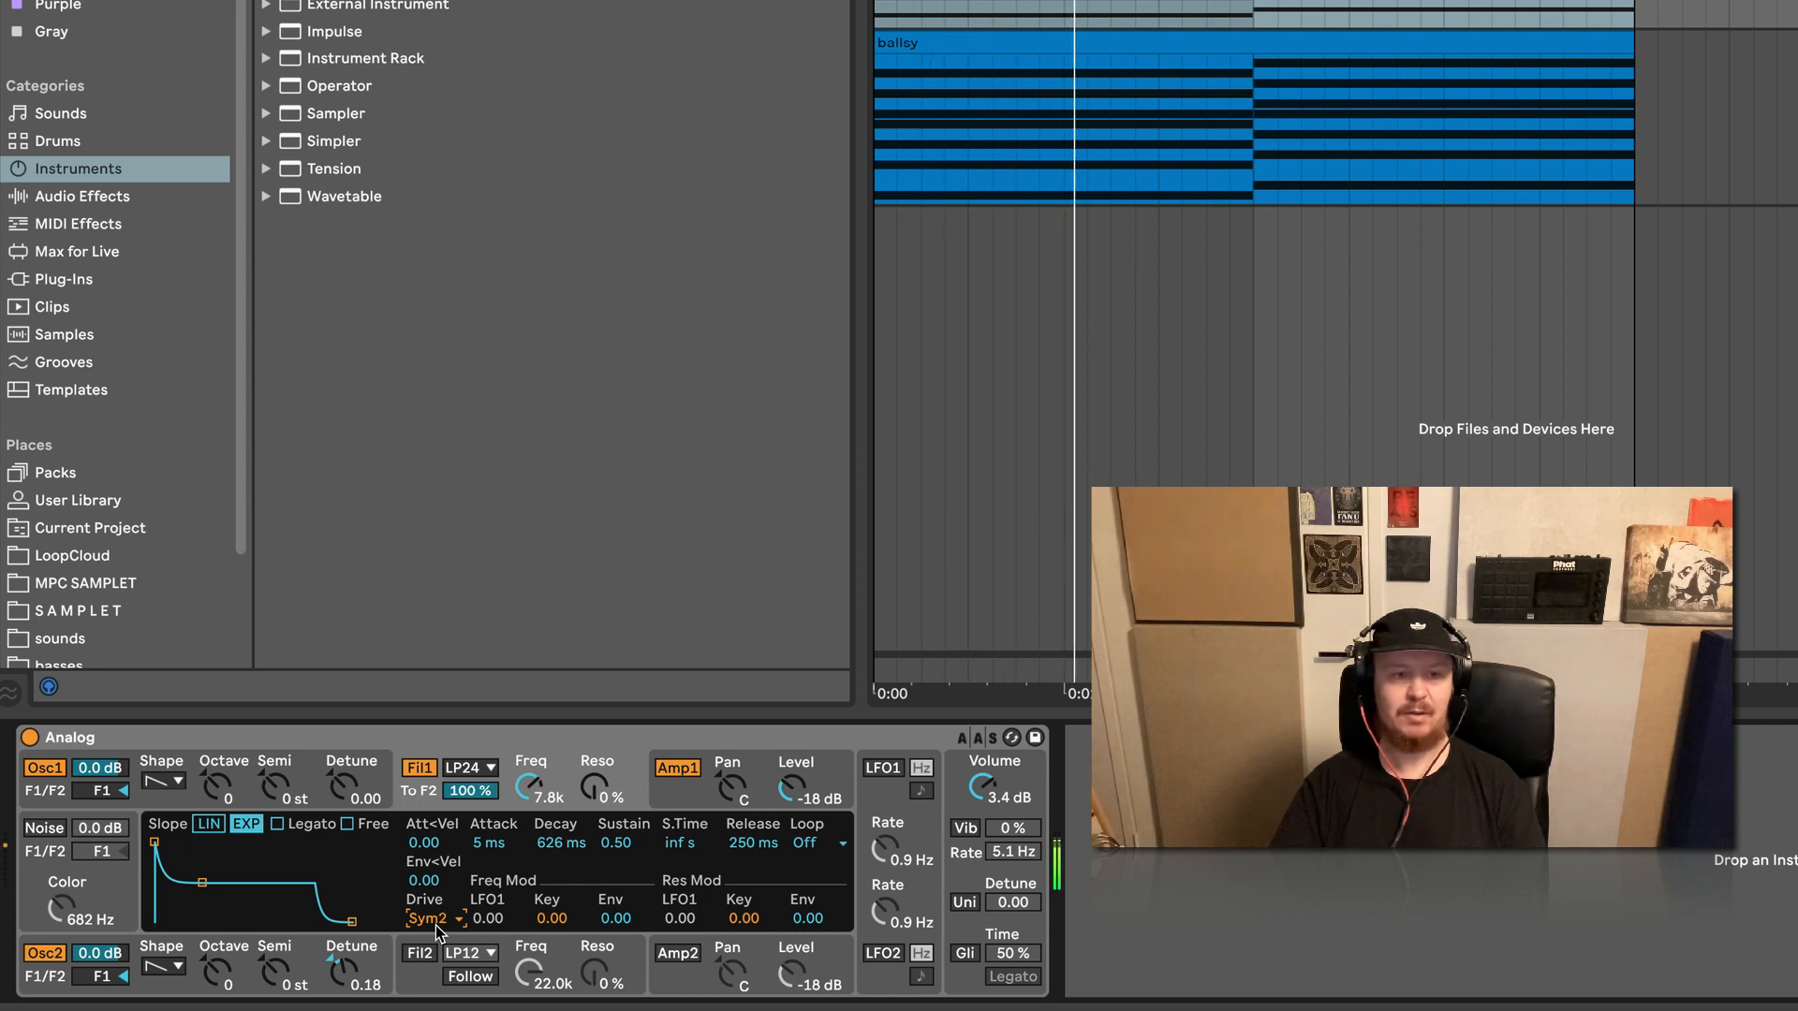
key(Down)
key(Down)
key(Down)
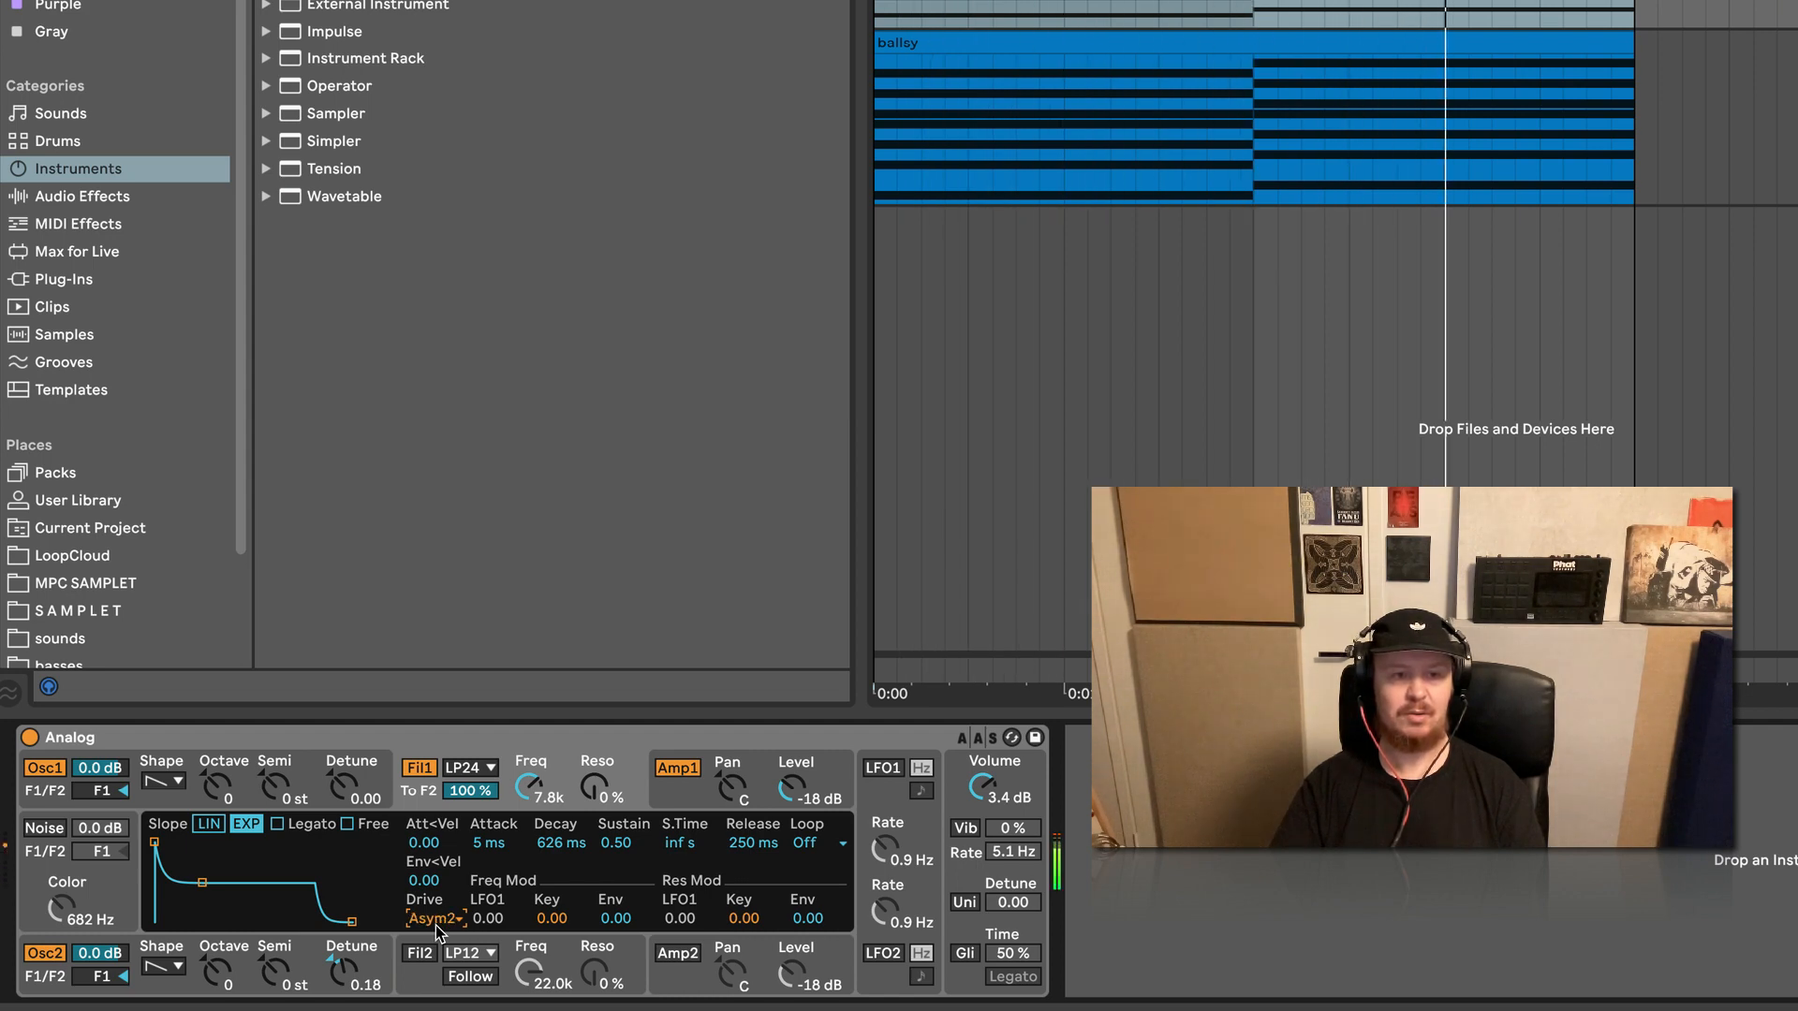
key(Up)
key(Up)
key(Up)
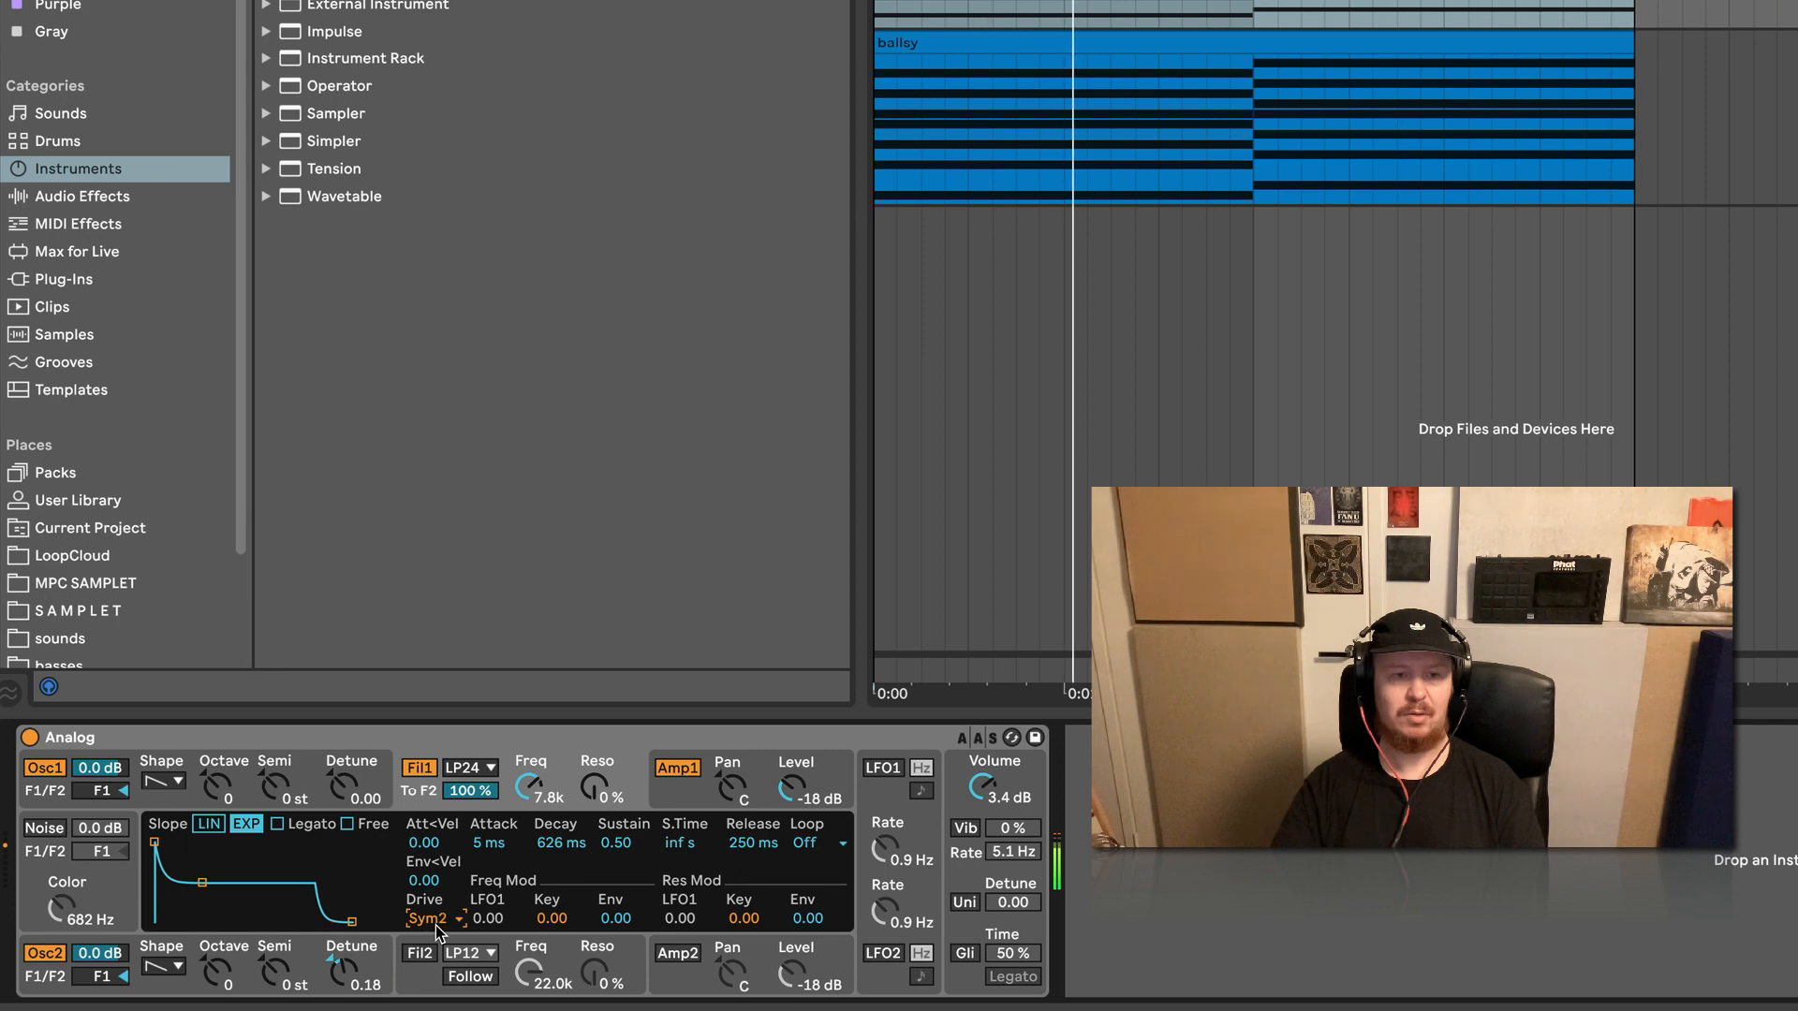
key(Up)
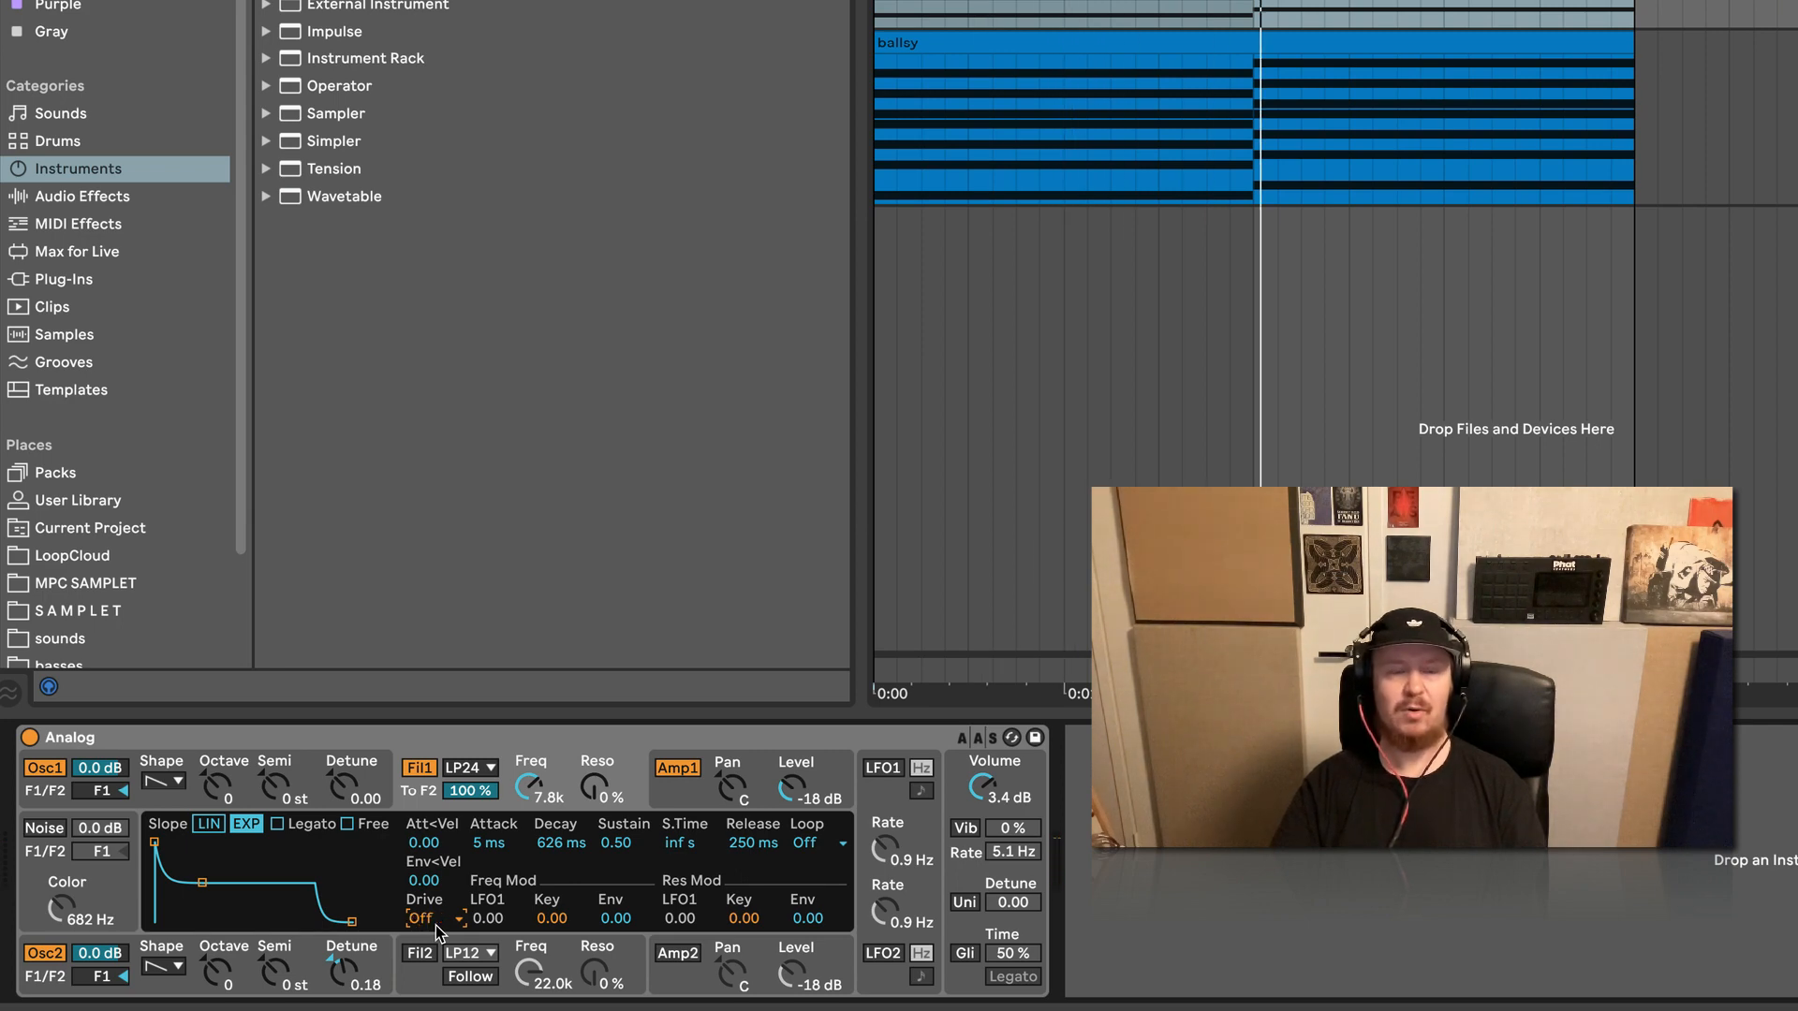
Compare further drive types on filter 1 and set its drive to Sym2
key(Down)
key(Down)
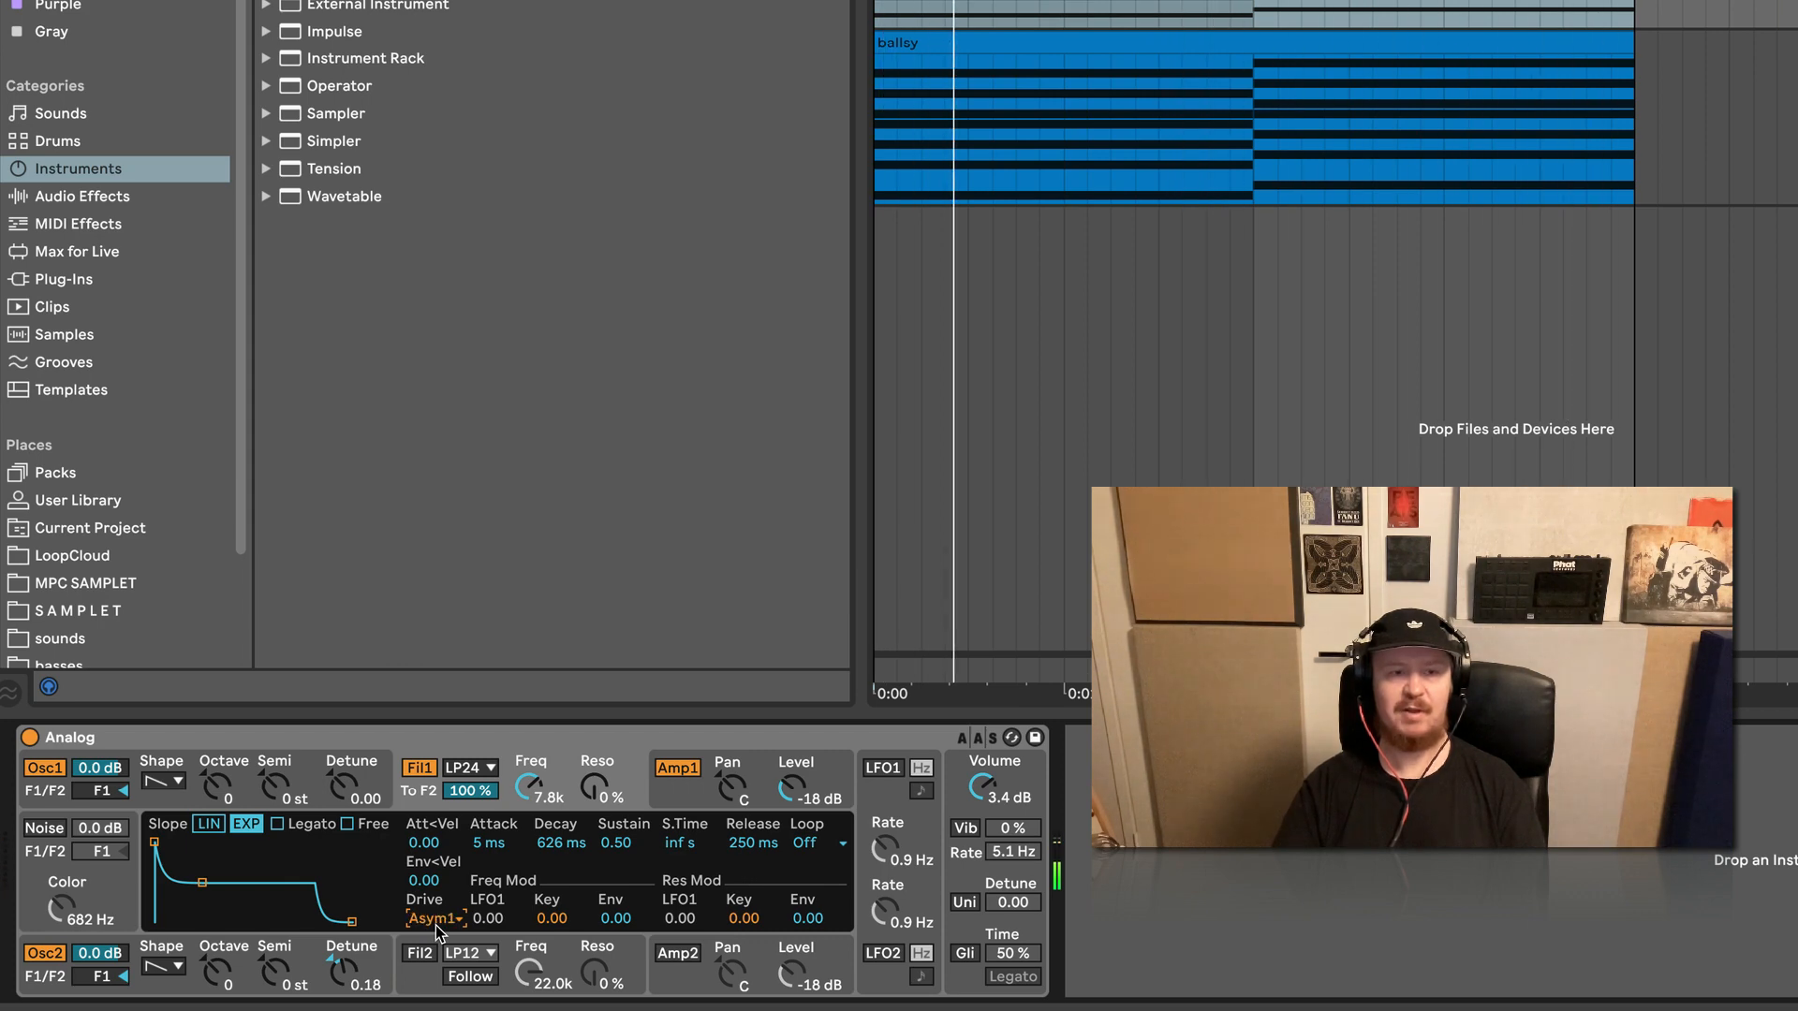
click(436, 918)
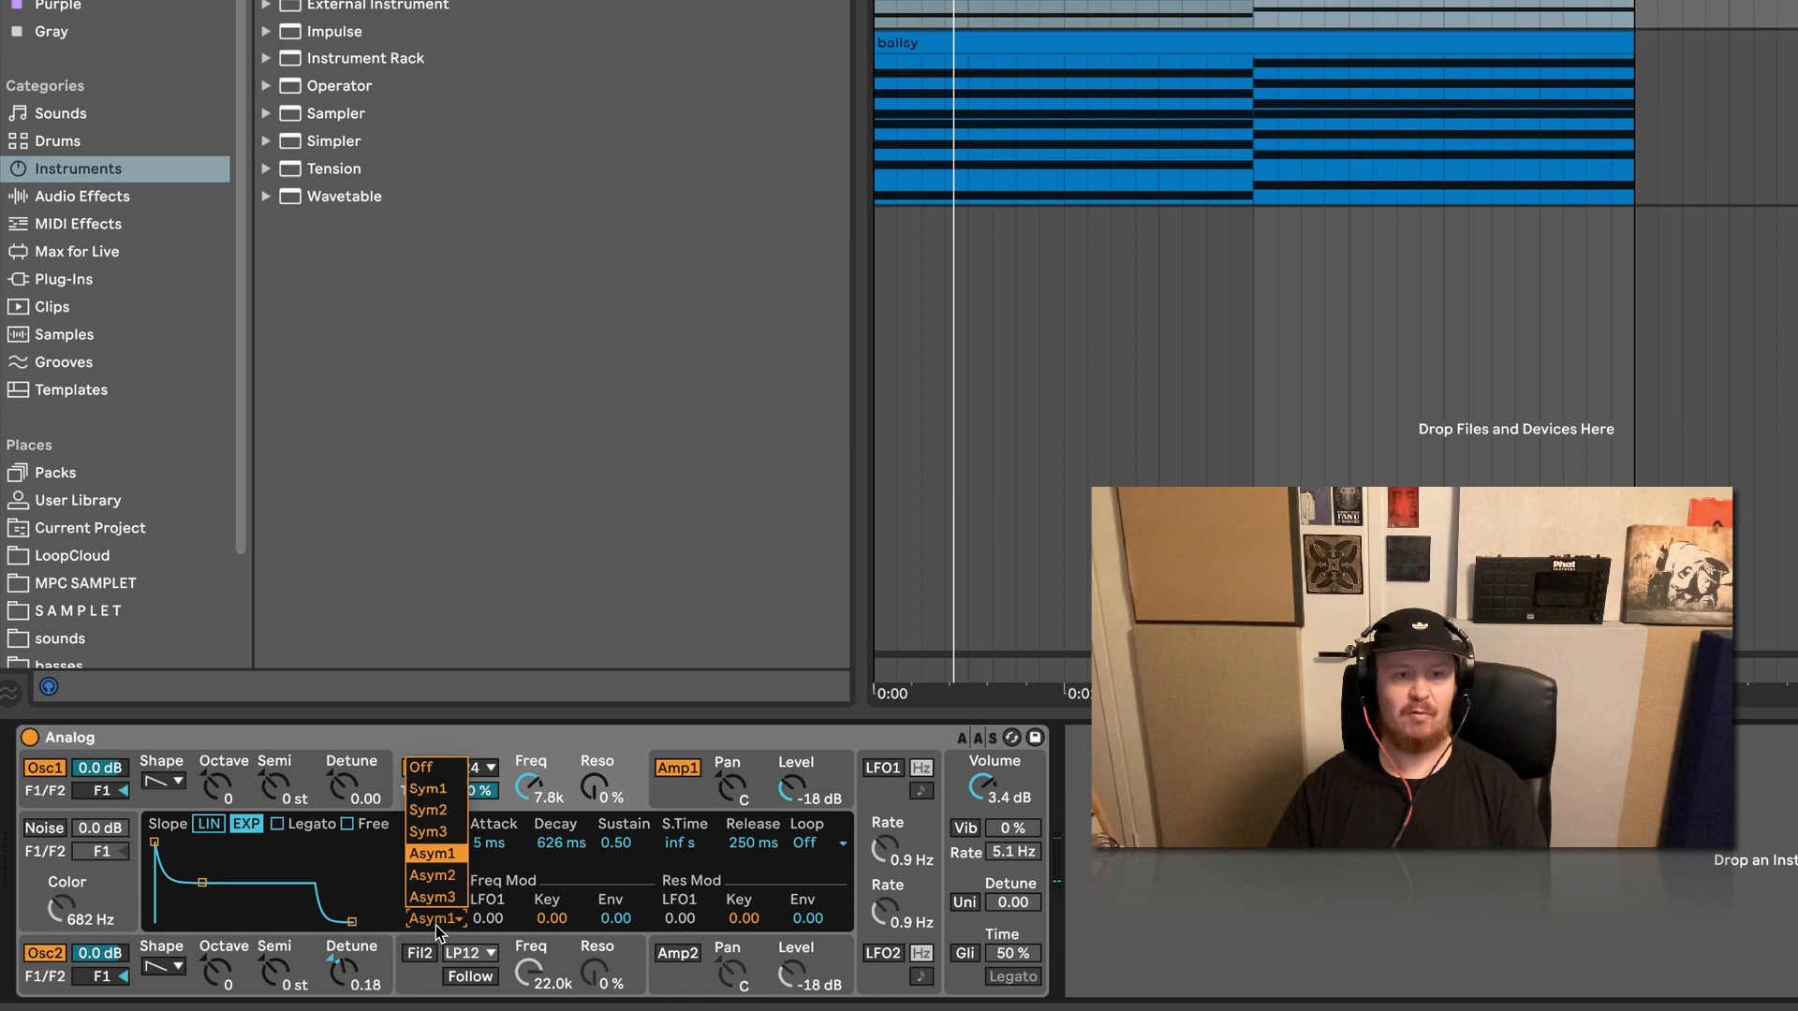
click(438, 813)
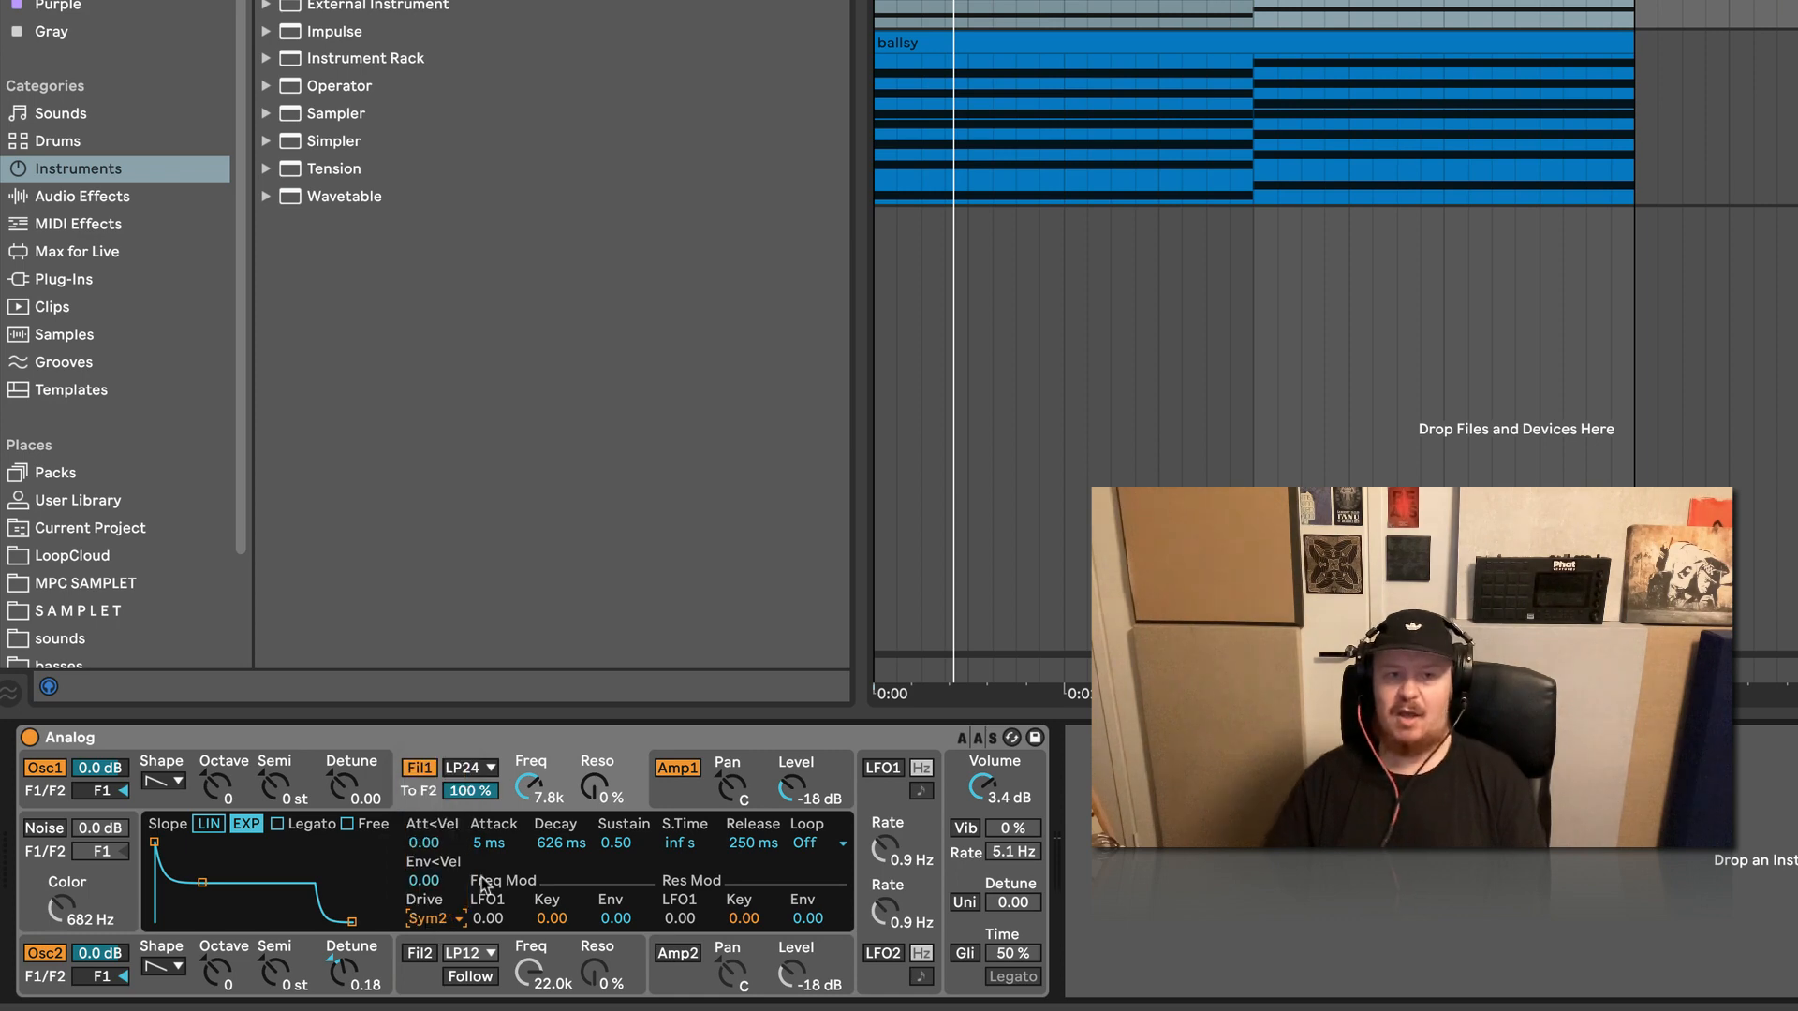
Set filter 1's cutoff frequency to 974 Hz while the loop plays
click(985, 794)
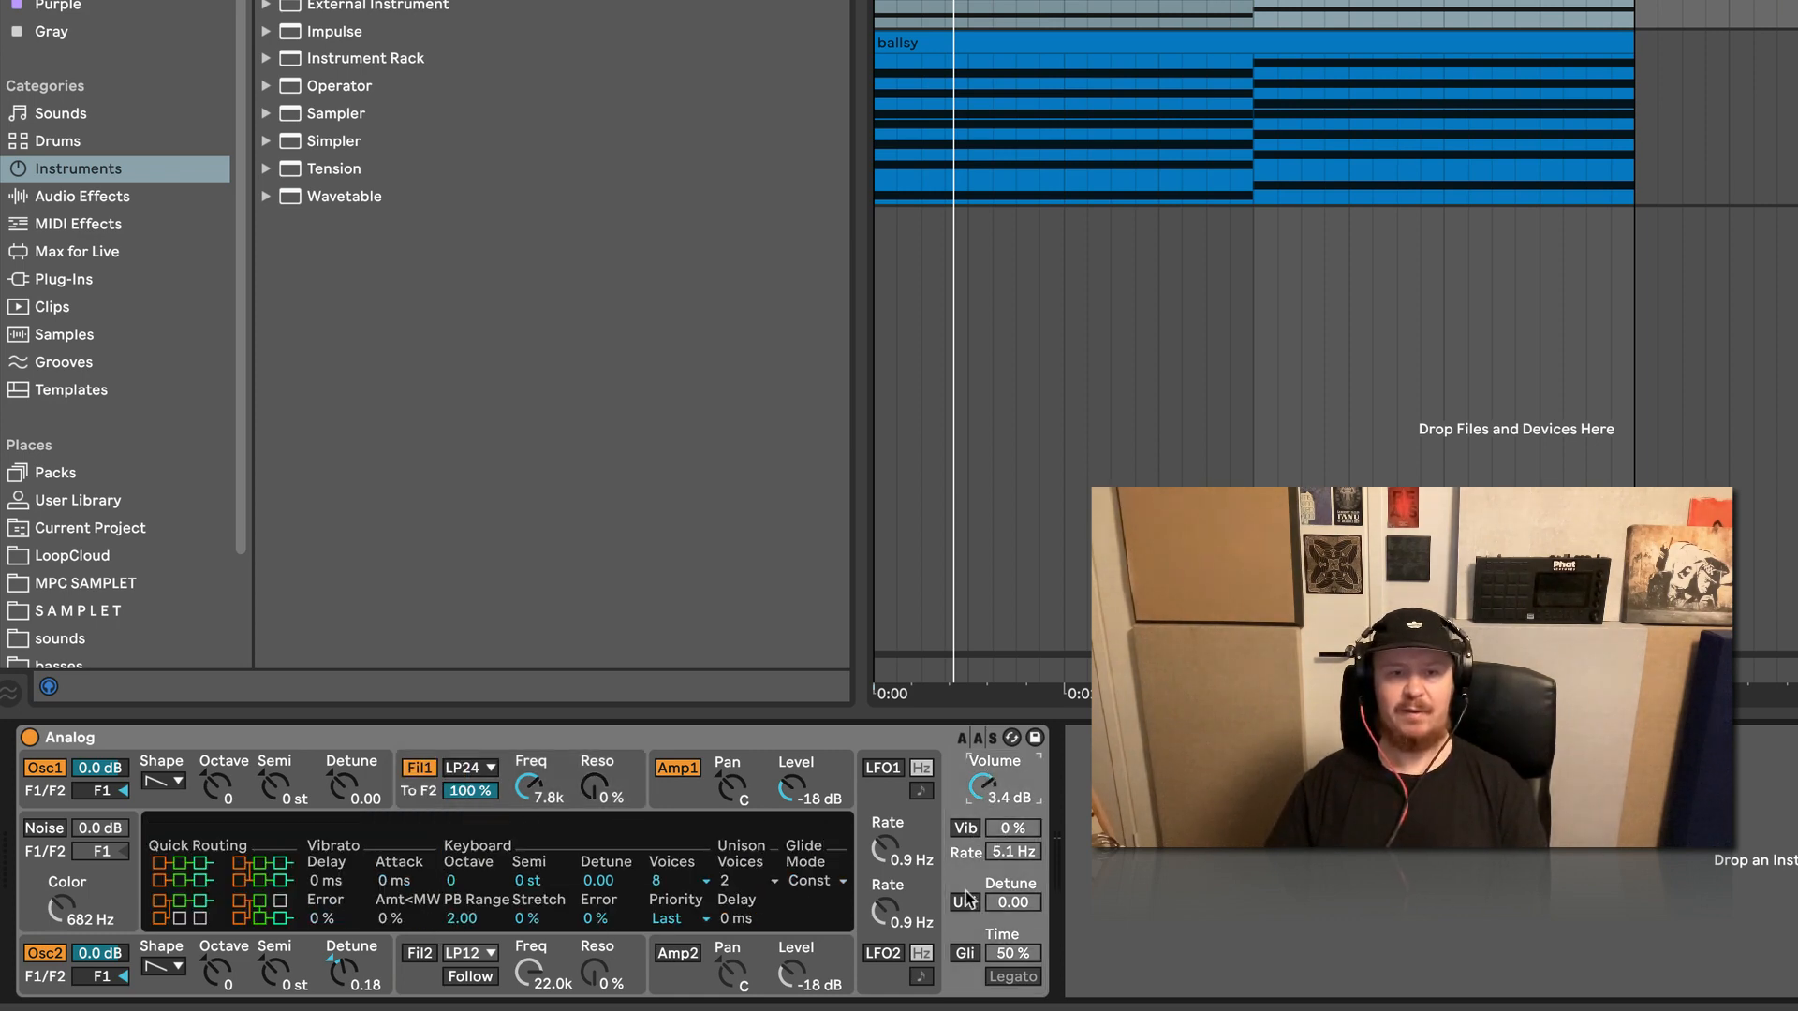
click(600, 796)
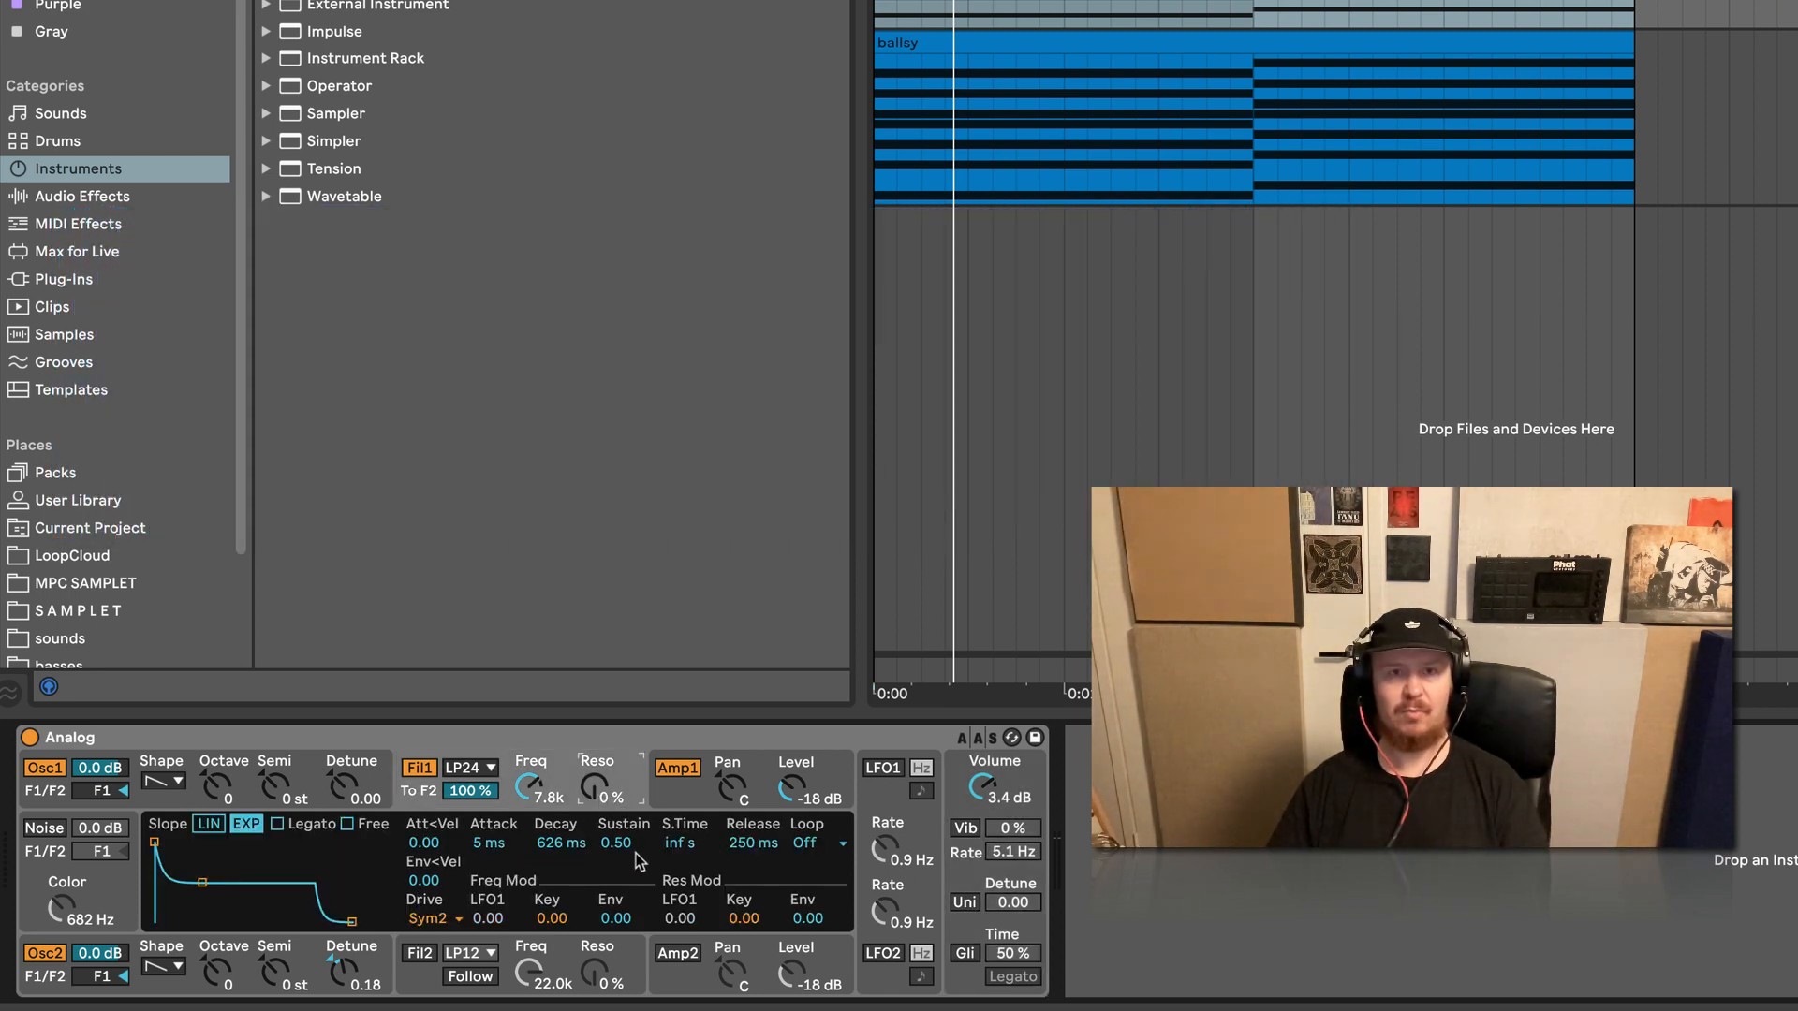
key(space)
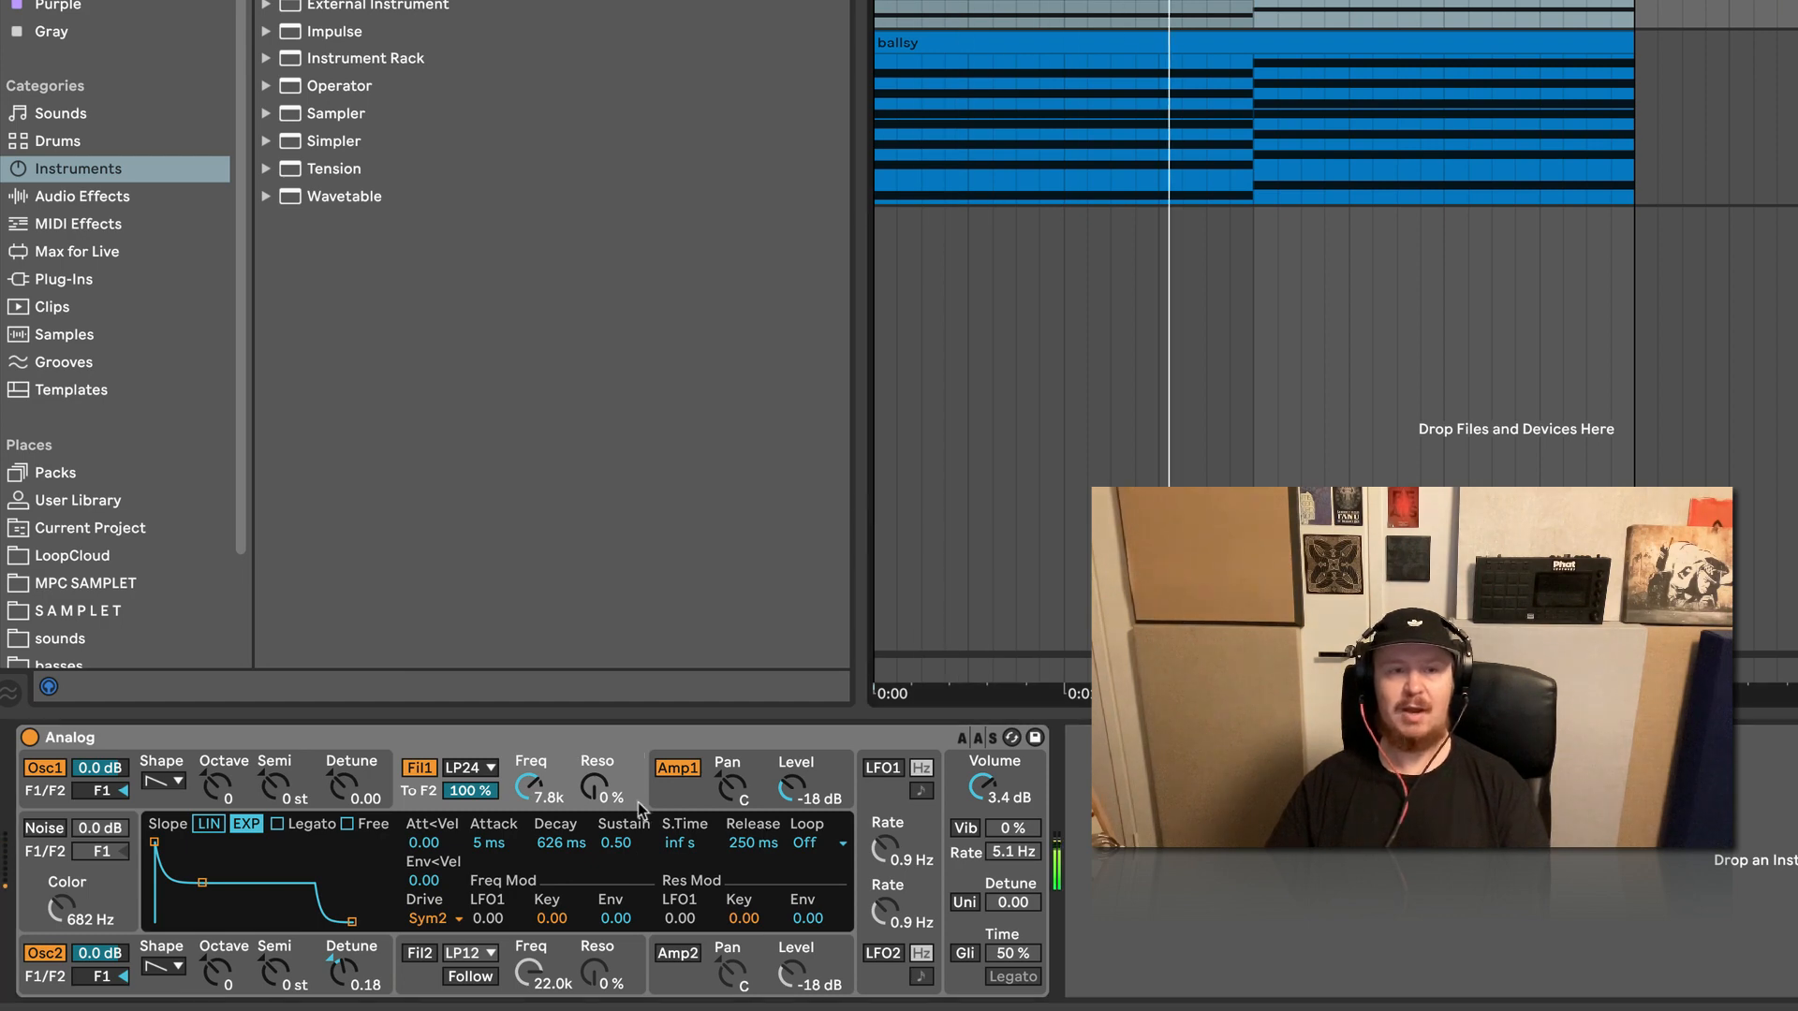
mouse_move(527, 789)
mouse_down()
mouse_move(526, 805)
mouse_move(528, 739)
mouse_move(551, 785)
mouse_up()
key(space)
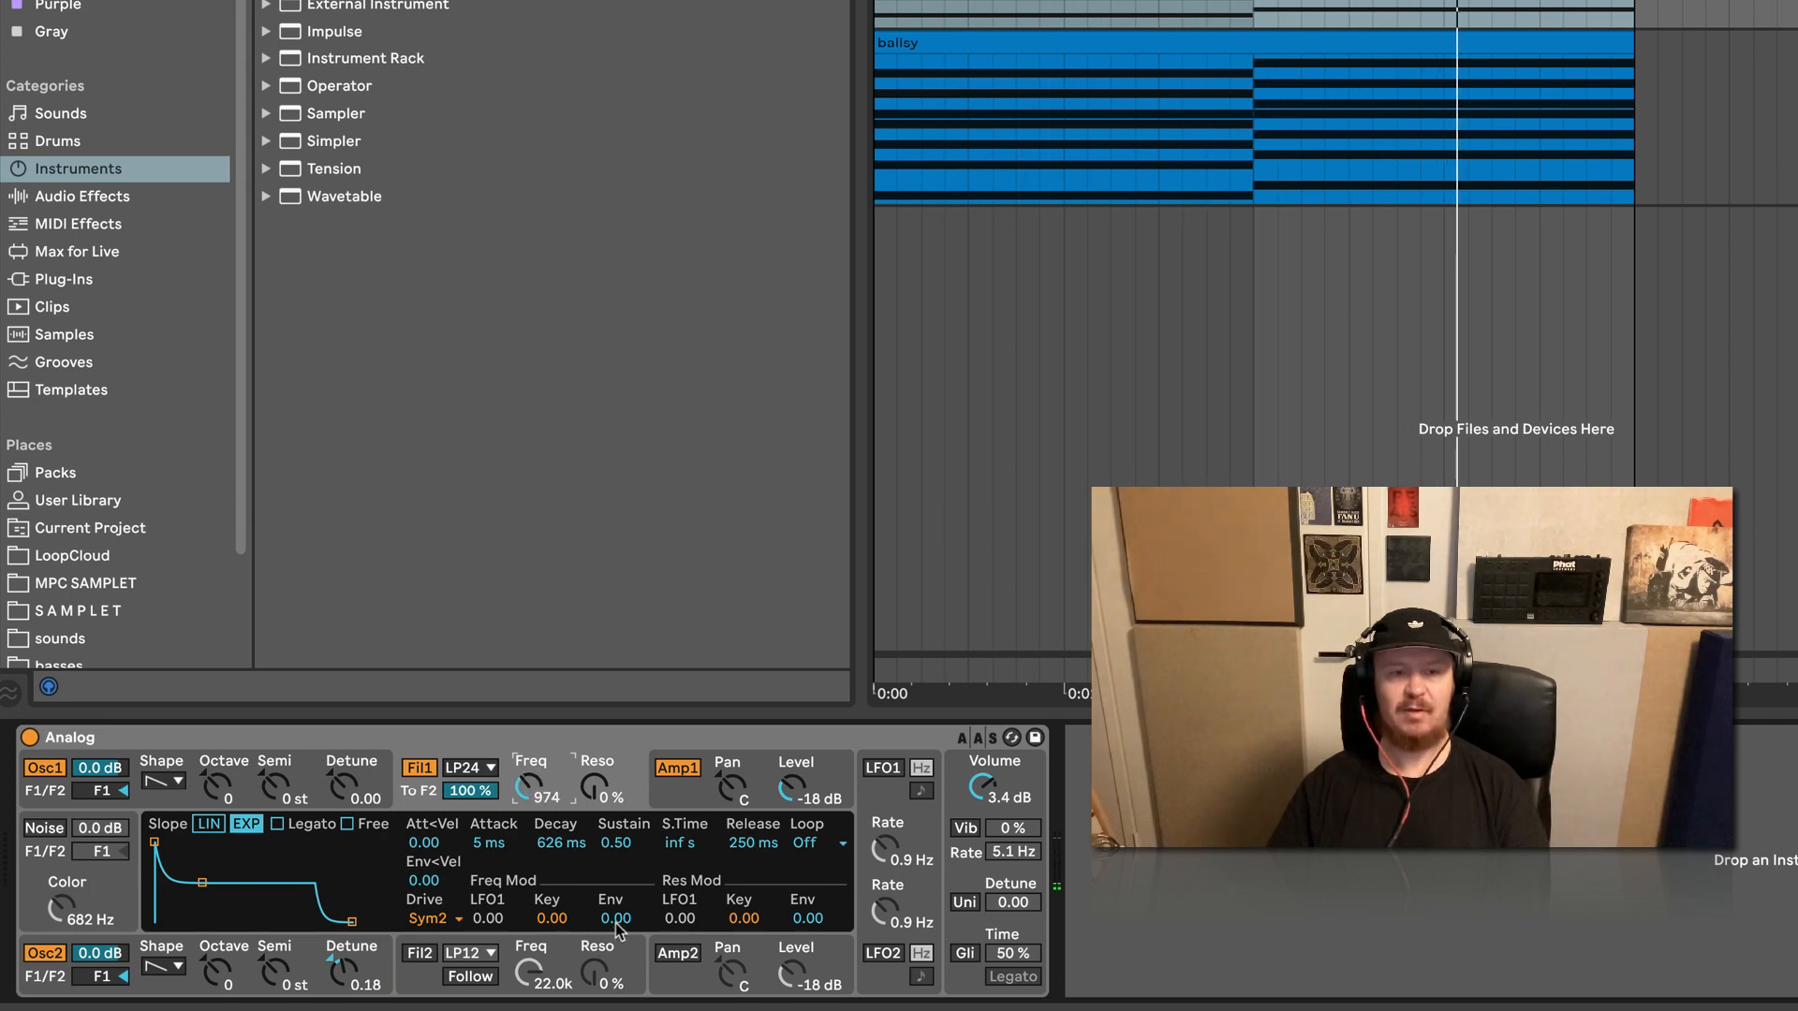
Shape filter 1's envelope with a frequency modulation amount of 3.10, attack 12 ms, decay 965 ms and sustain 0.18
mouse_move(616, 918)
mouse_down()
mouse_move(615, 889)
mouse_move(619, 929)
mouse_up()
drag(202, 882, 207, 908)
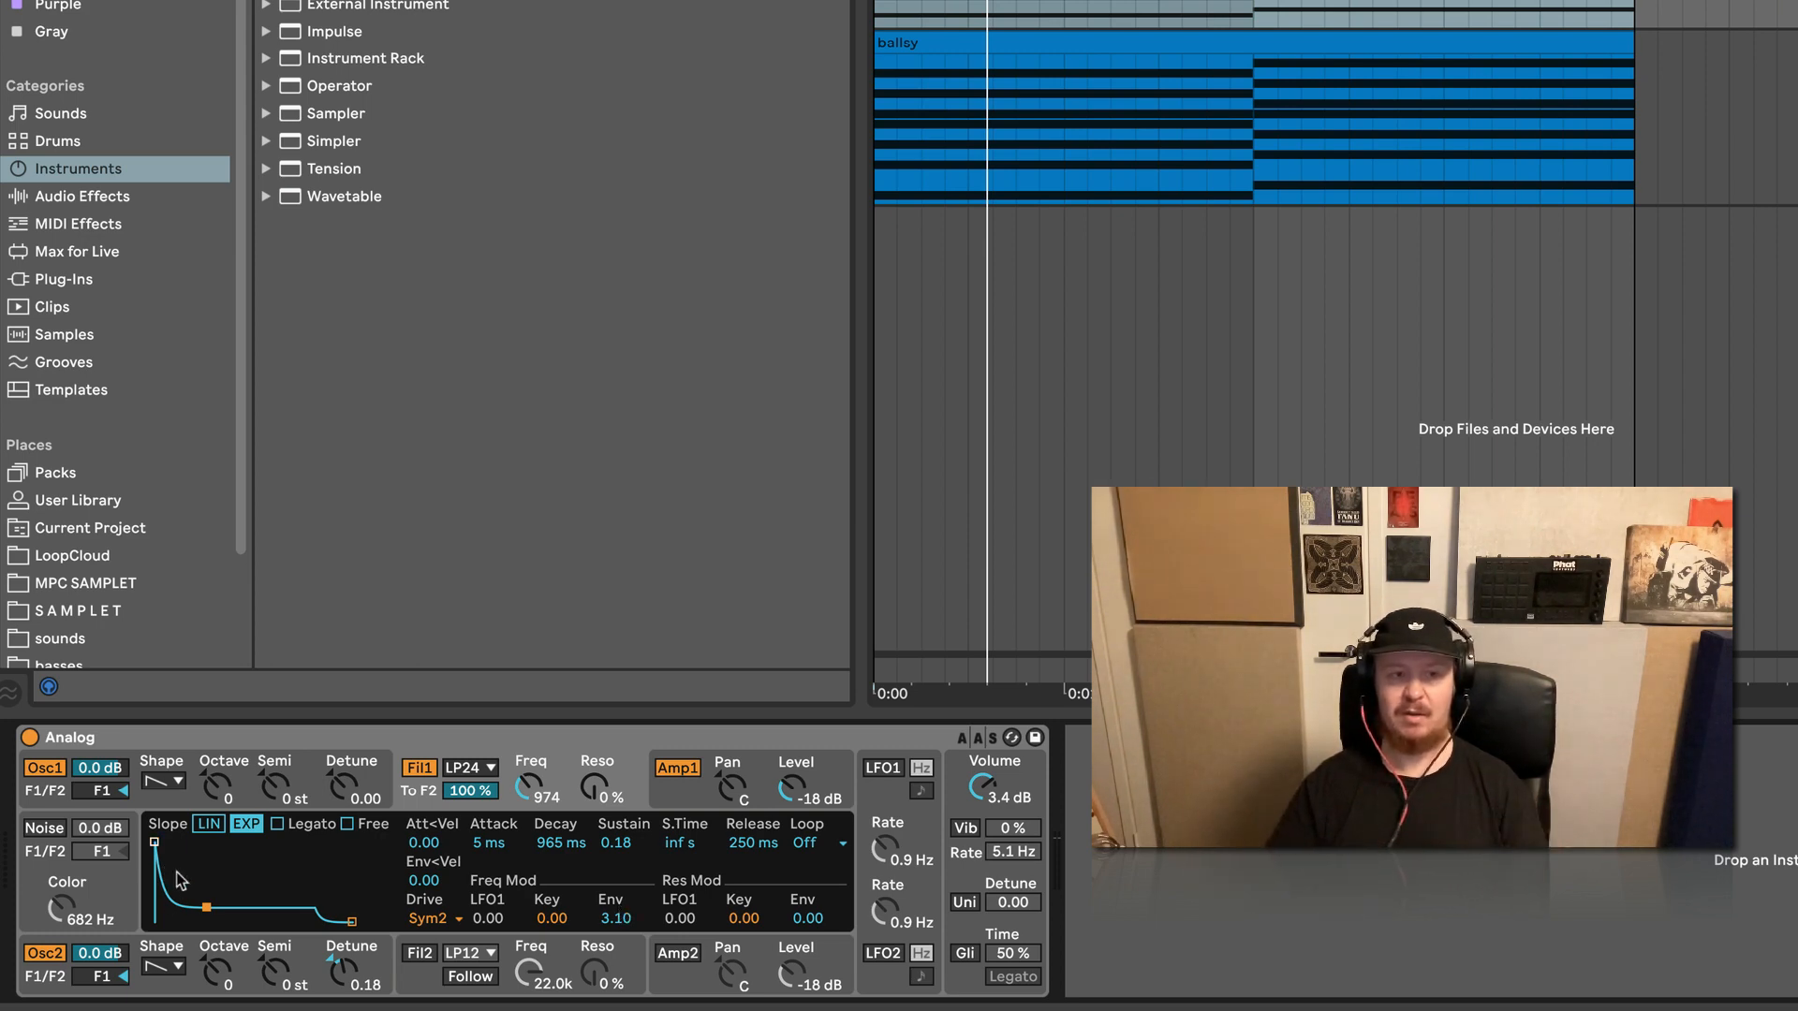
drag(155, 842, 164, 841)
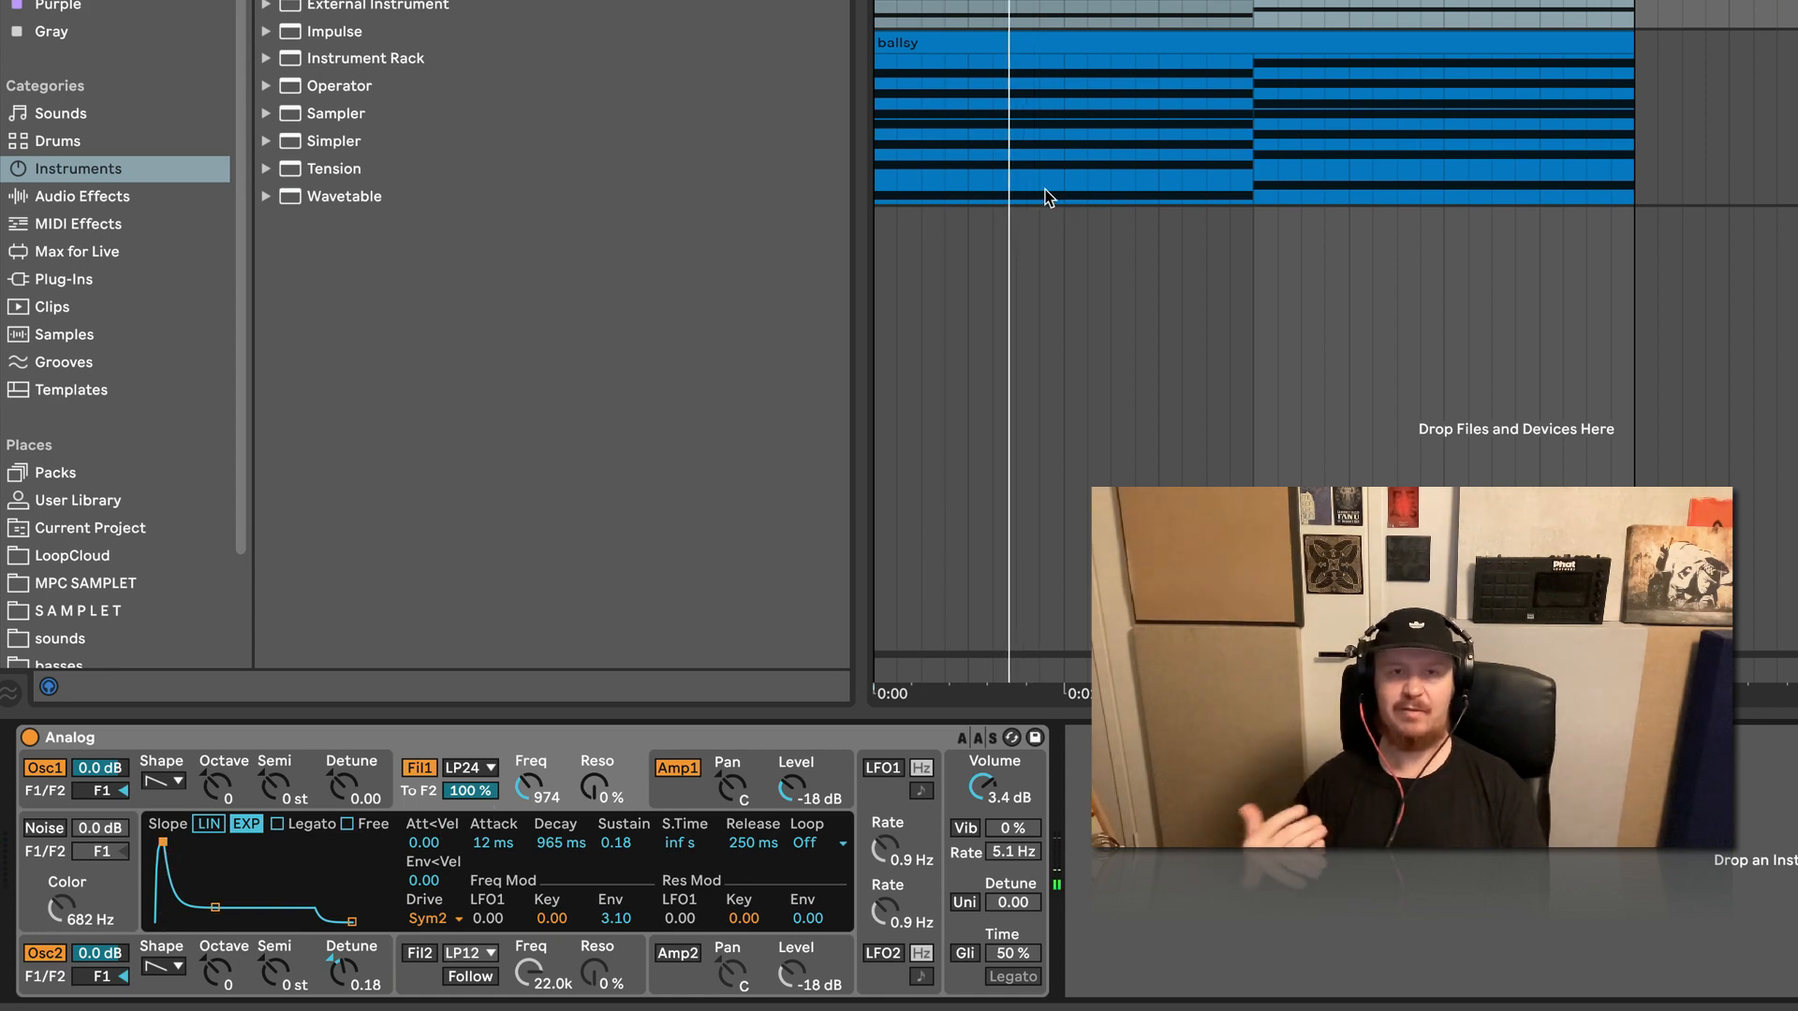
click(945, 22)
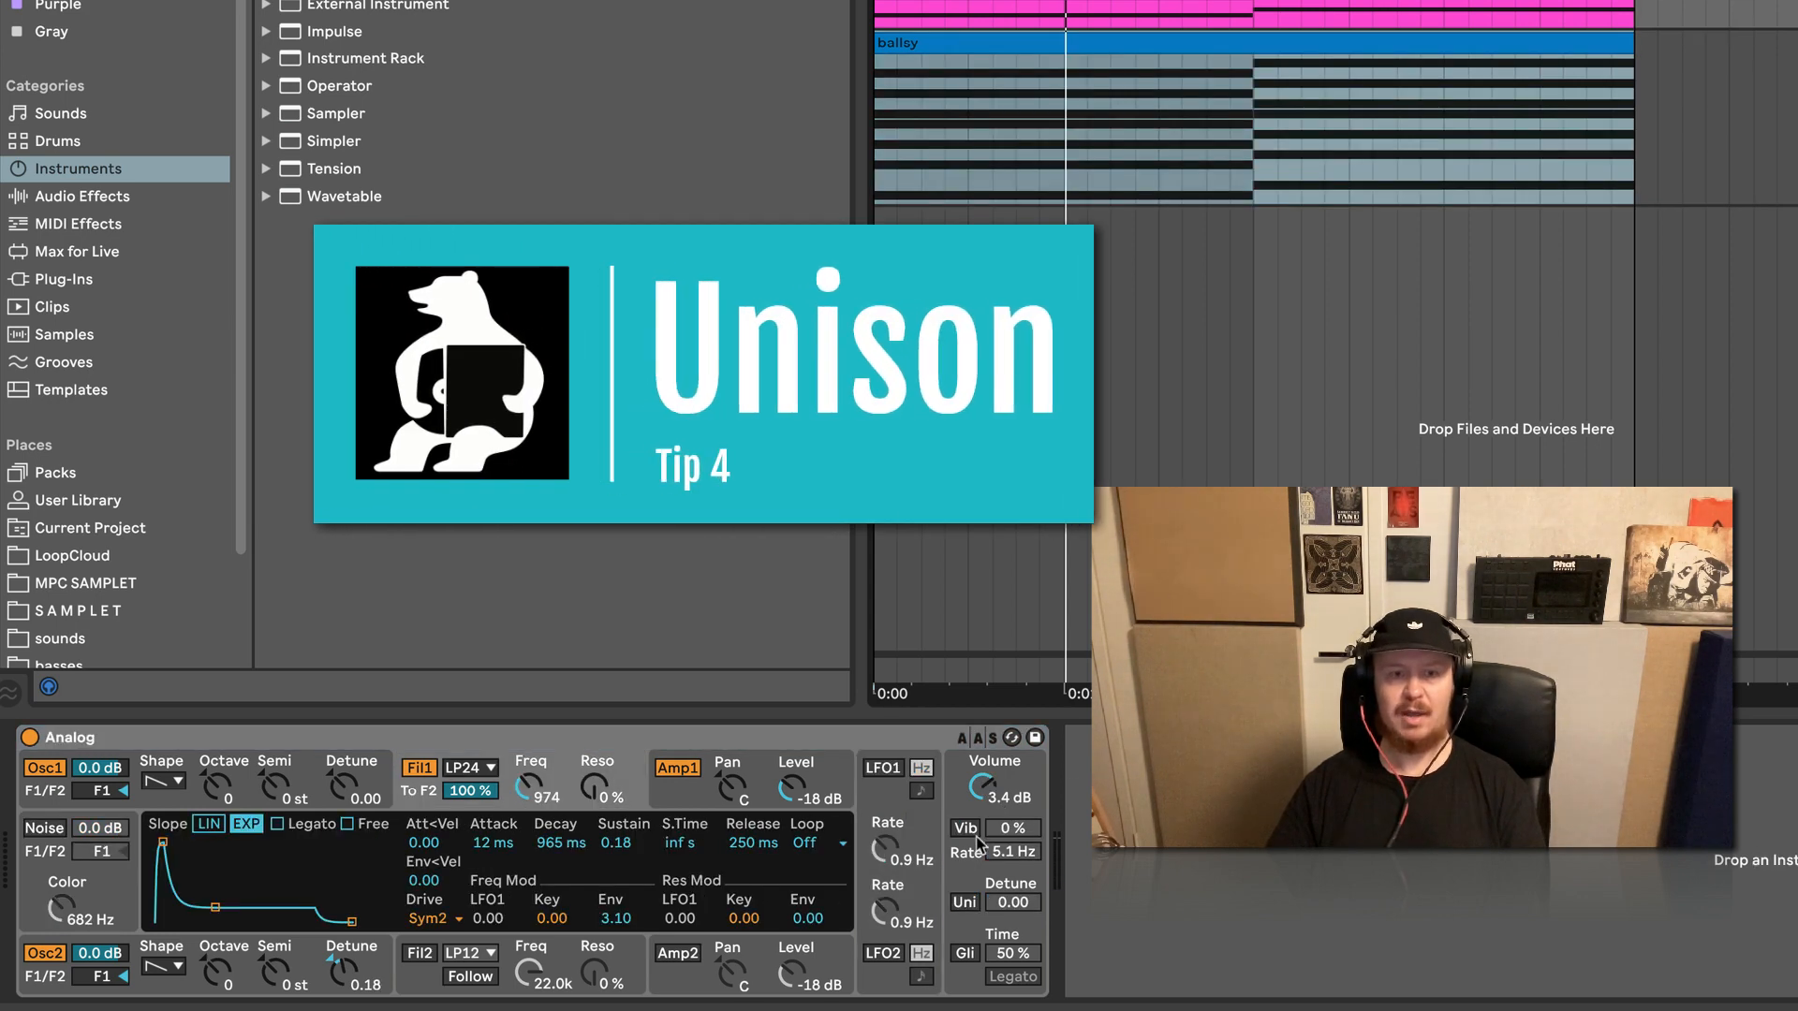
Enable unison in Analog, with 32 keyboard voices and 4 unison voices
click(962, 901)
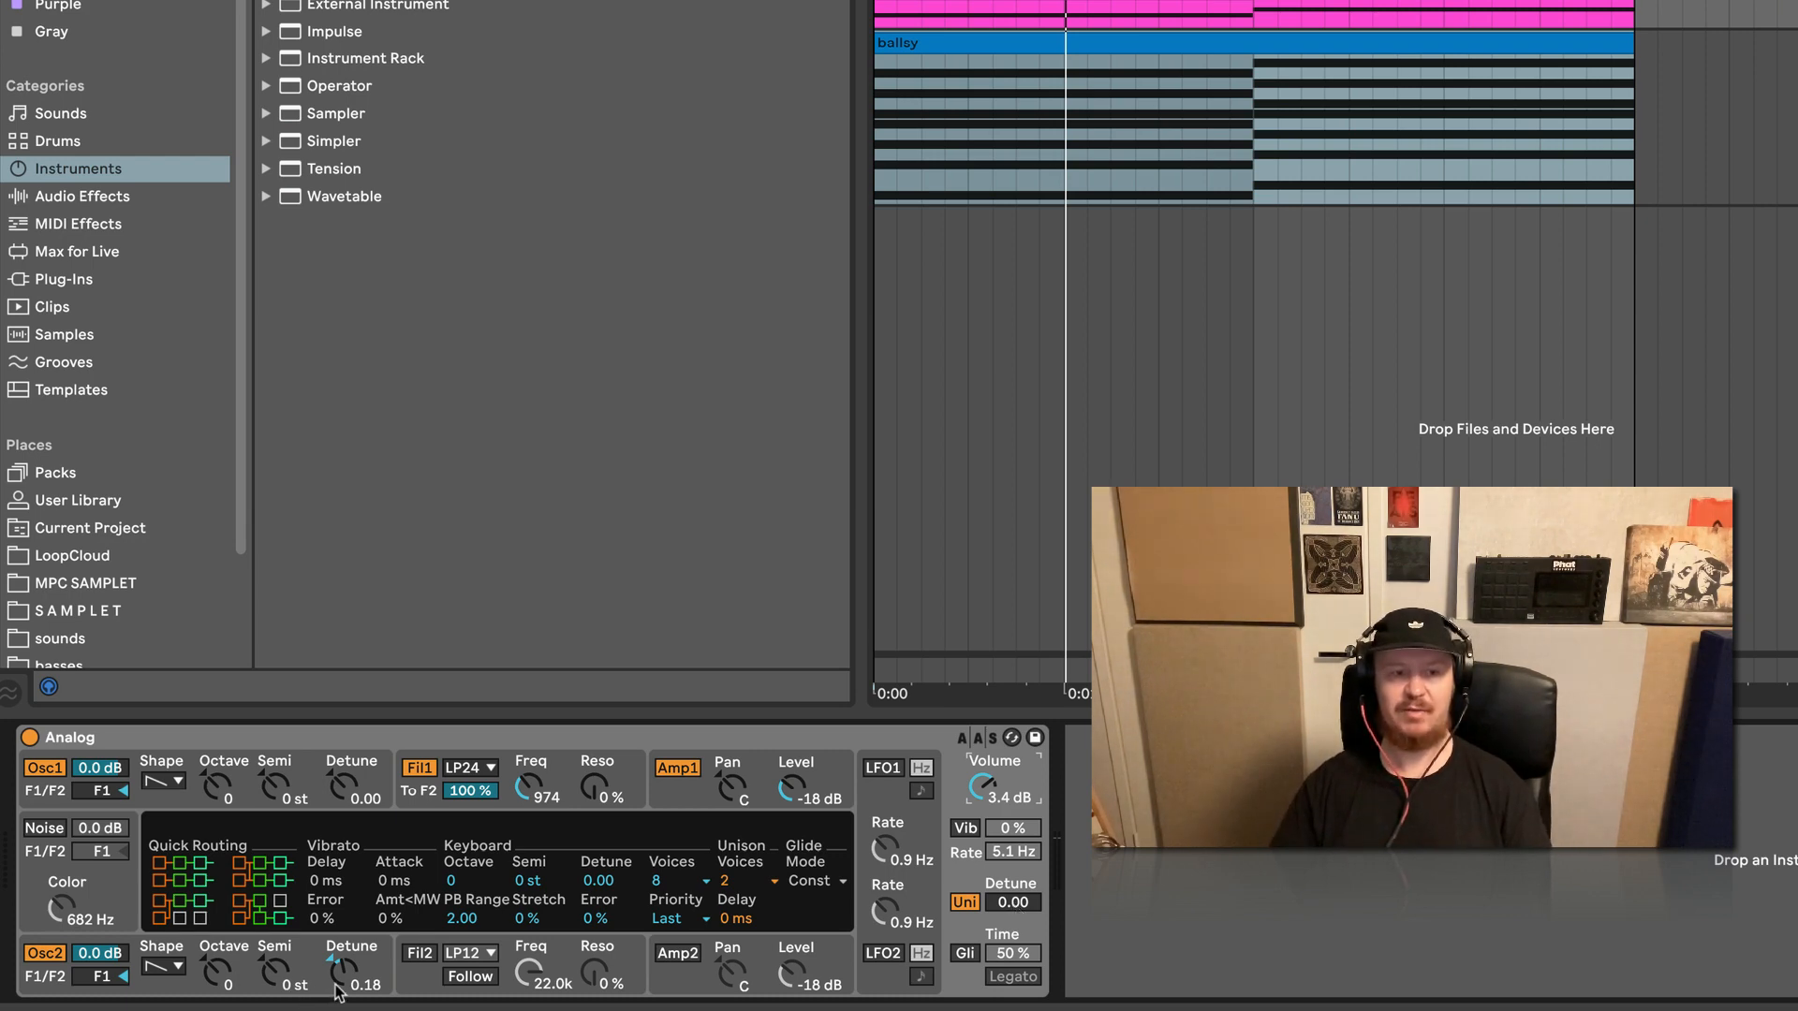
click(668, 881)
click(680, 866)
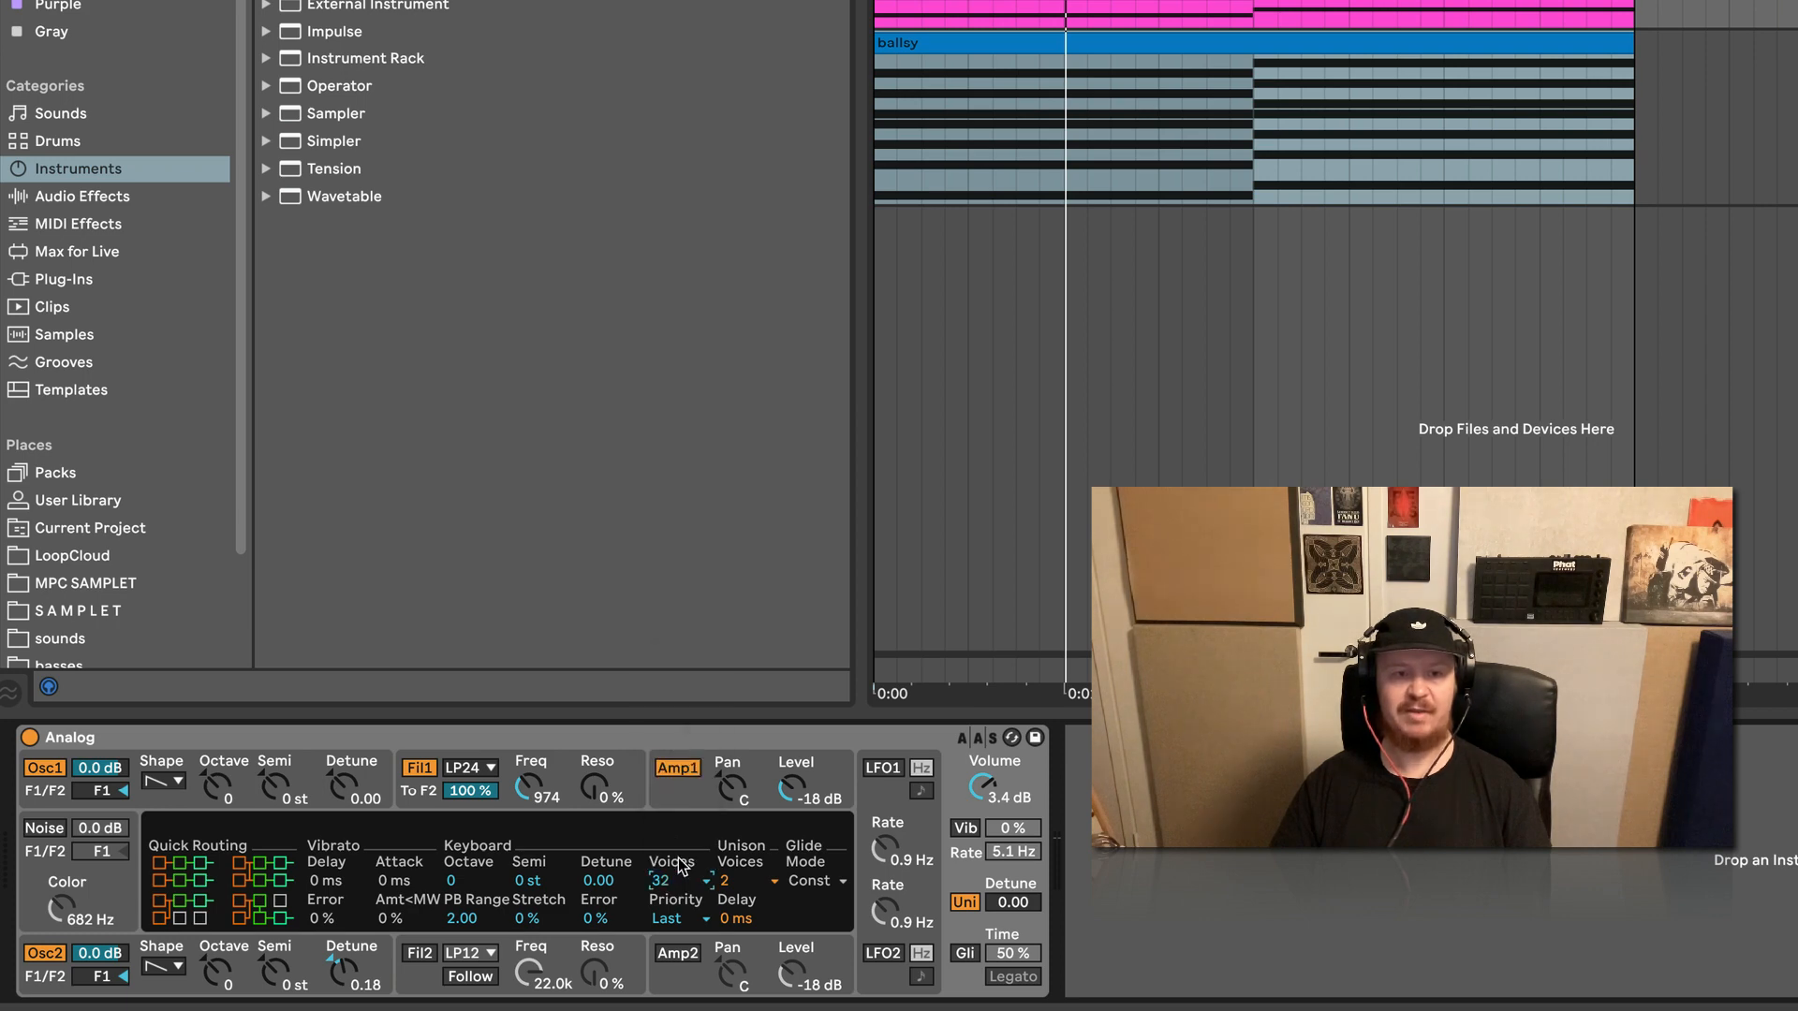
click(736, 882)
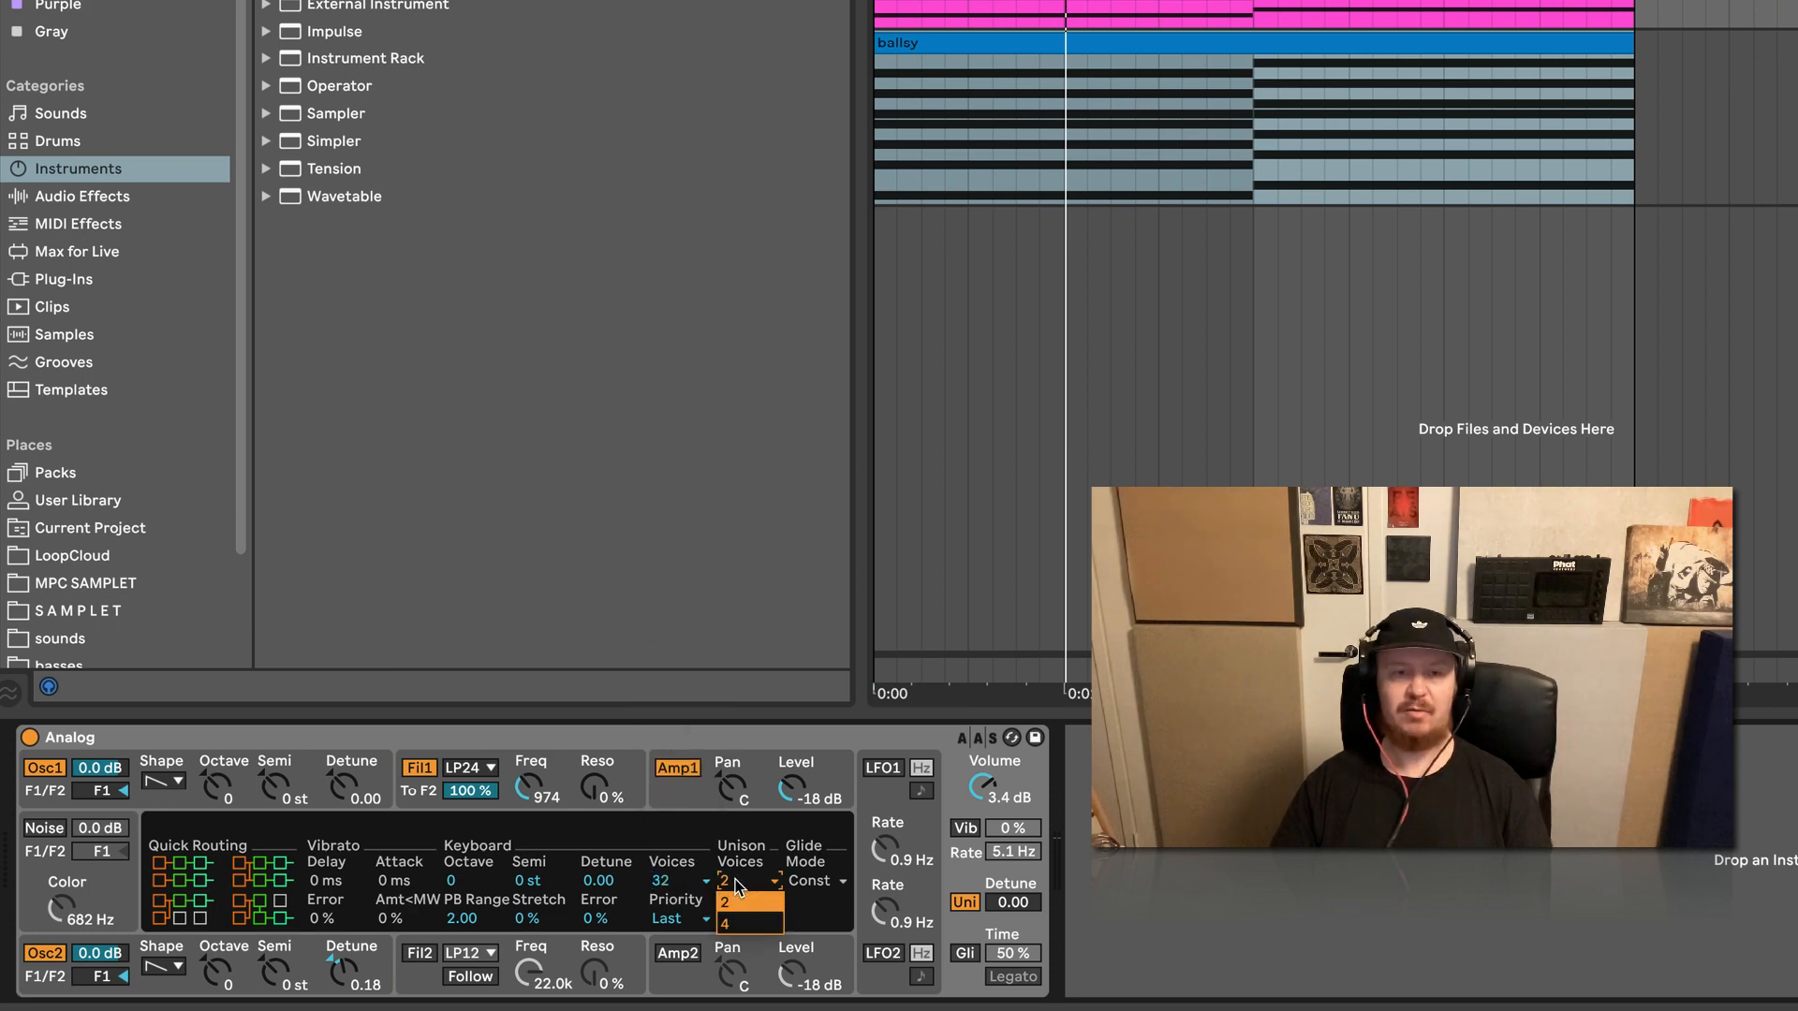
click(754, 925)
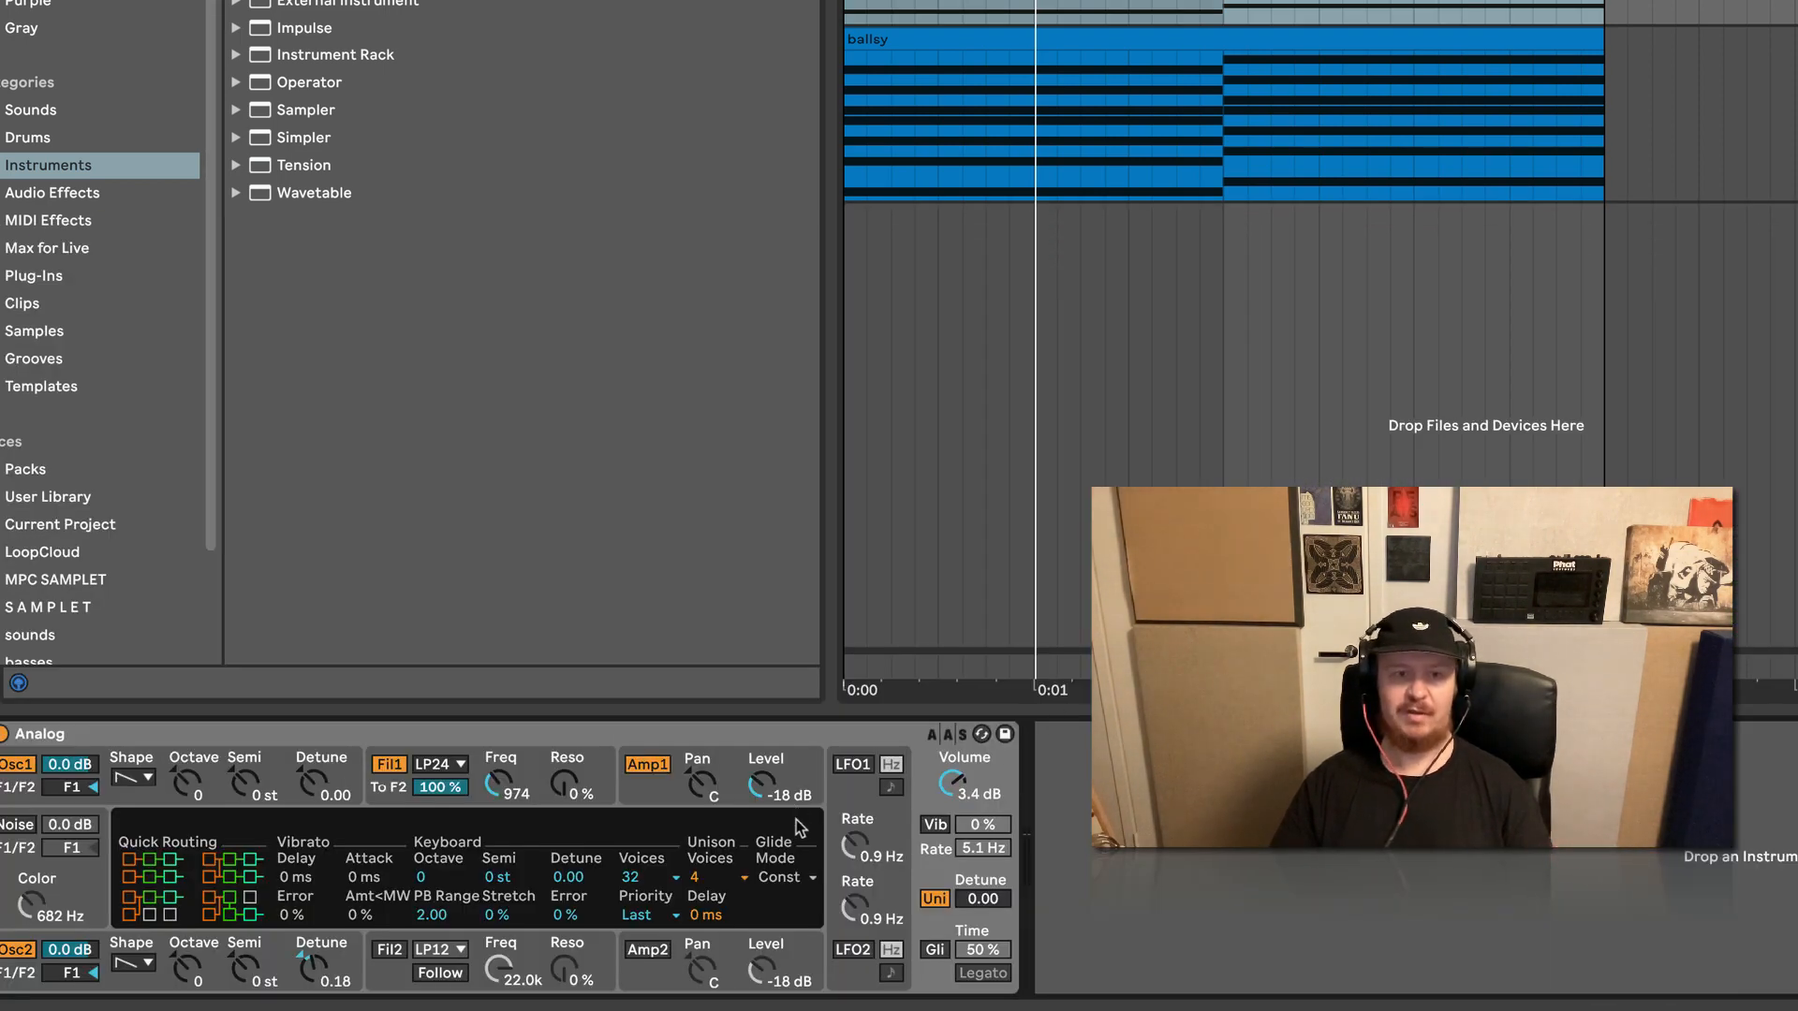
Set Analog's unison detune to 1.02 and keyboard error to 87 %, comparing the loop with unison off and on
click(627, 880)
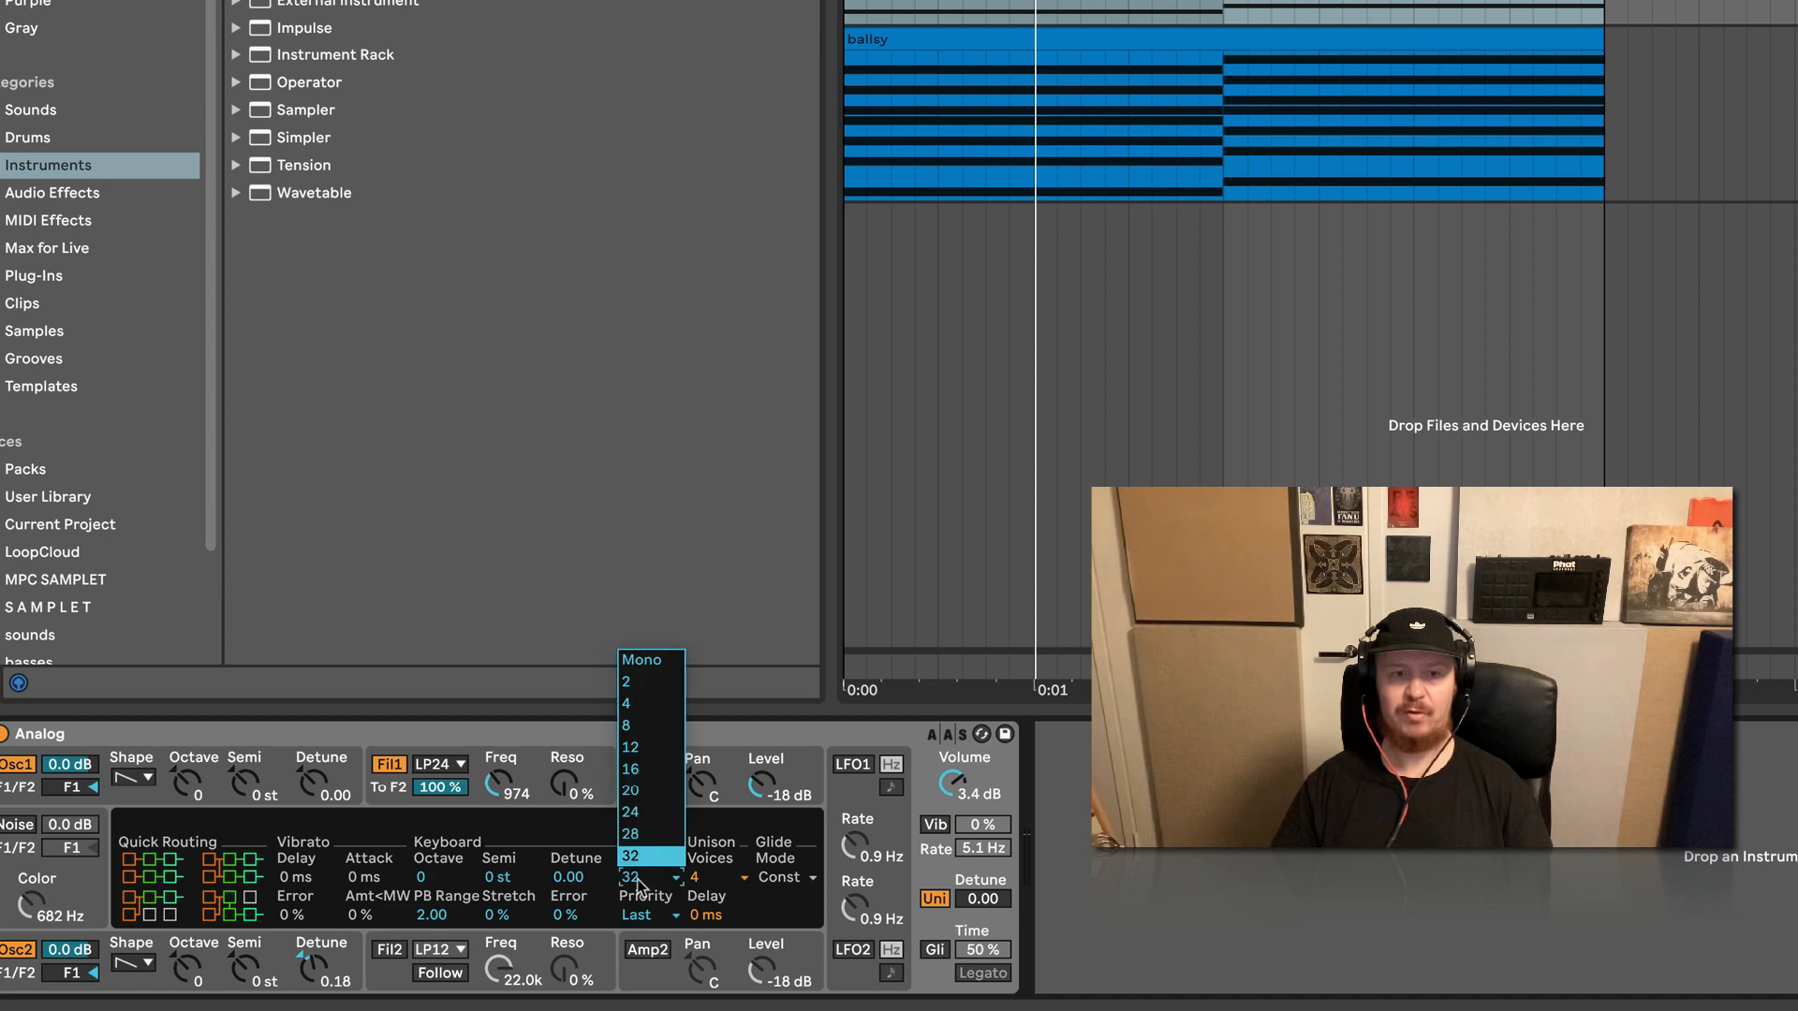
click(652, 861)
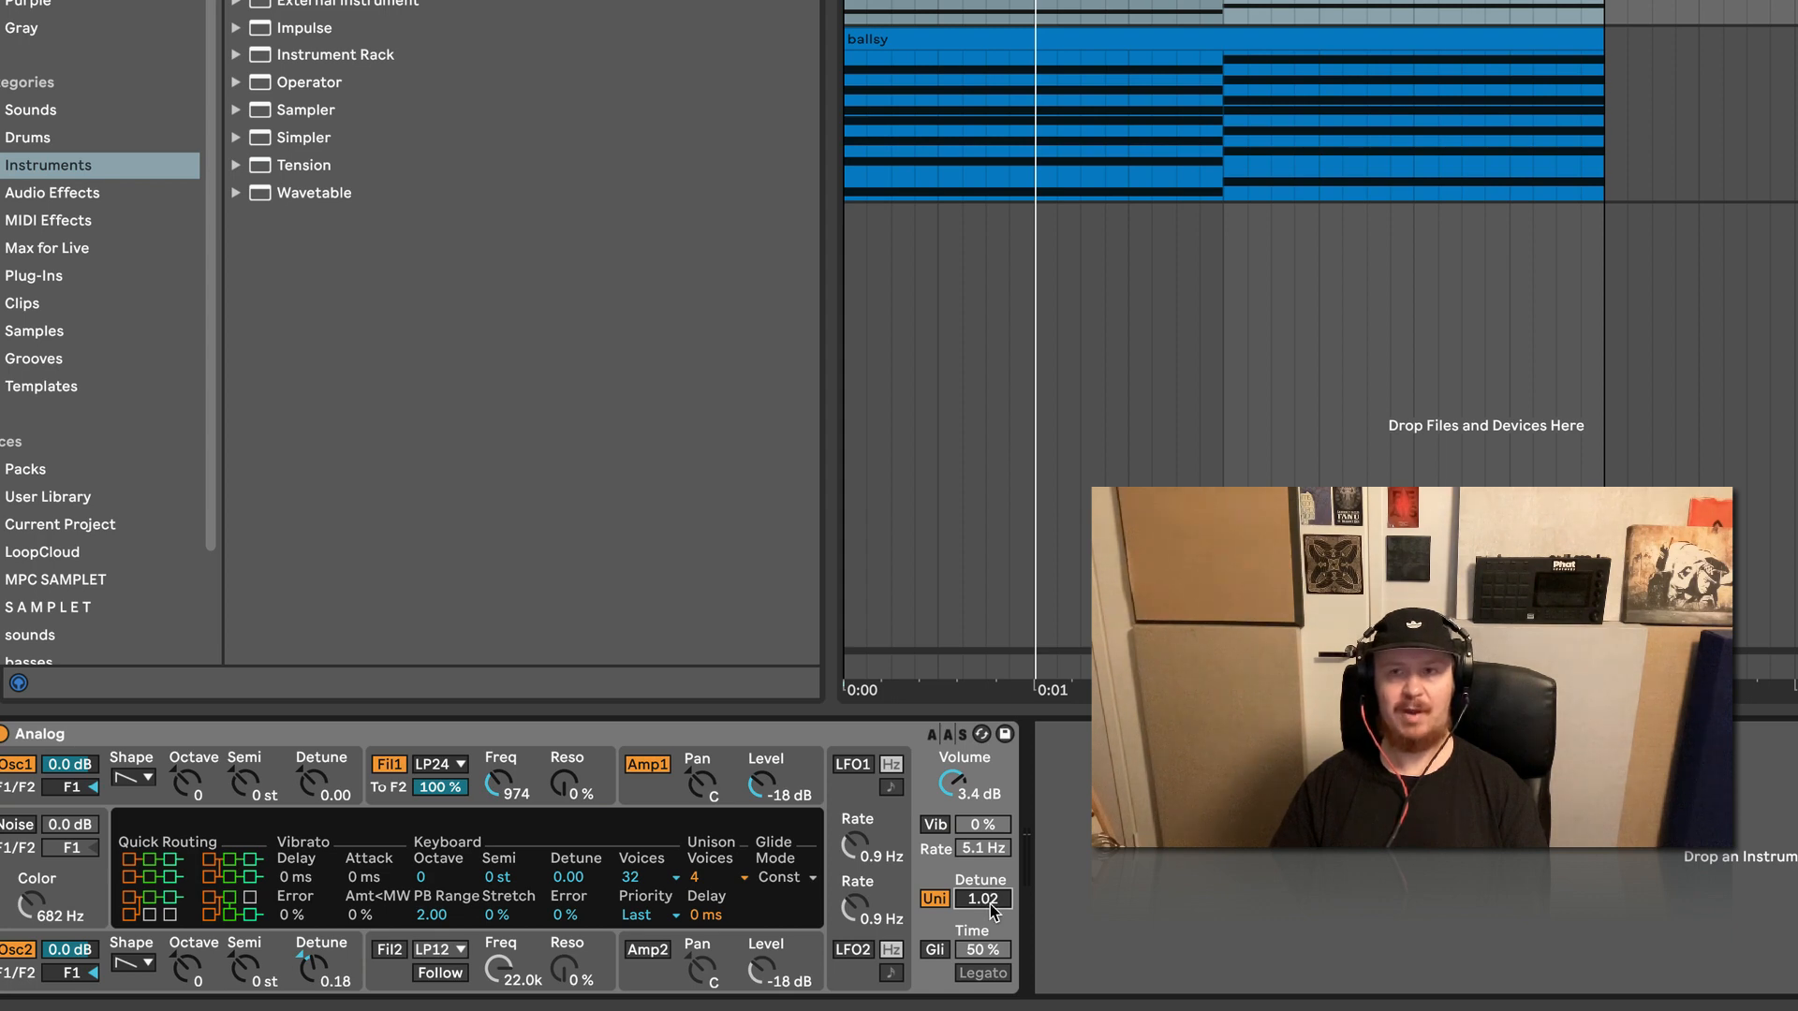
click(934, 898)
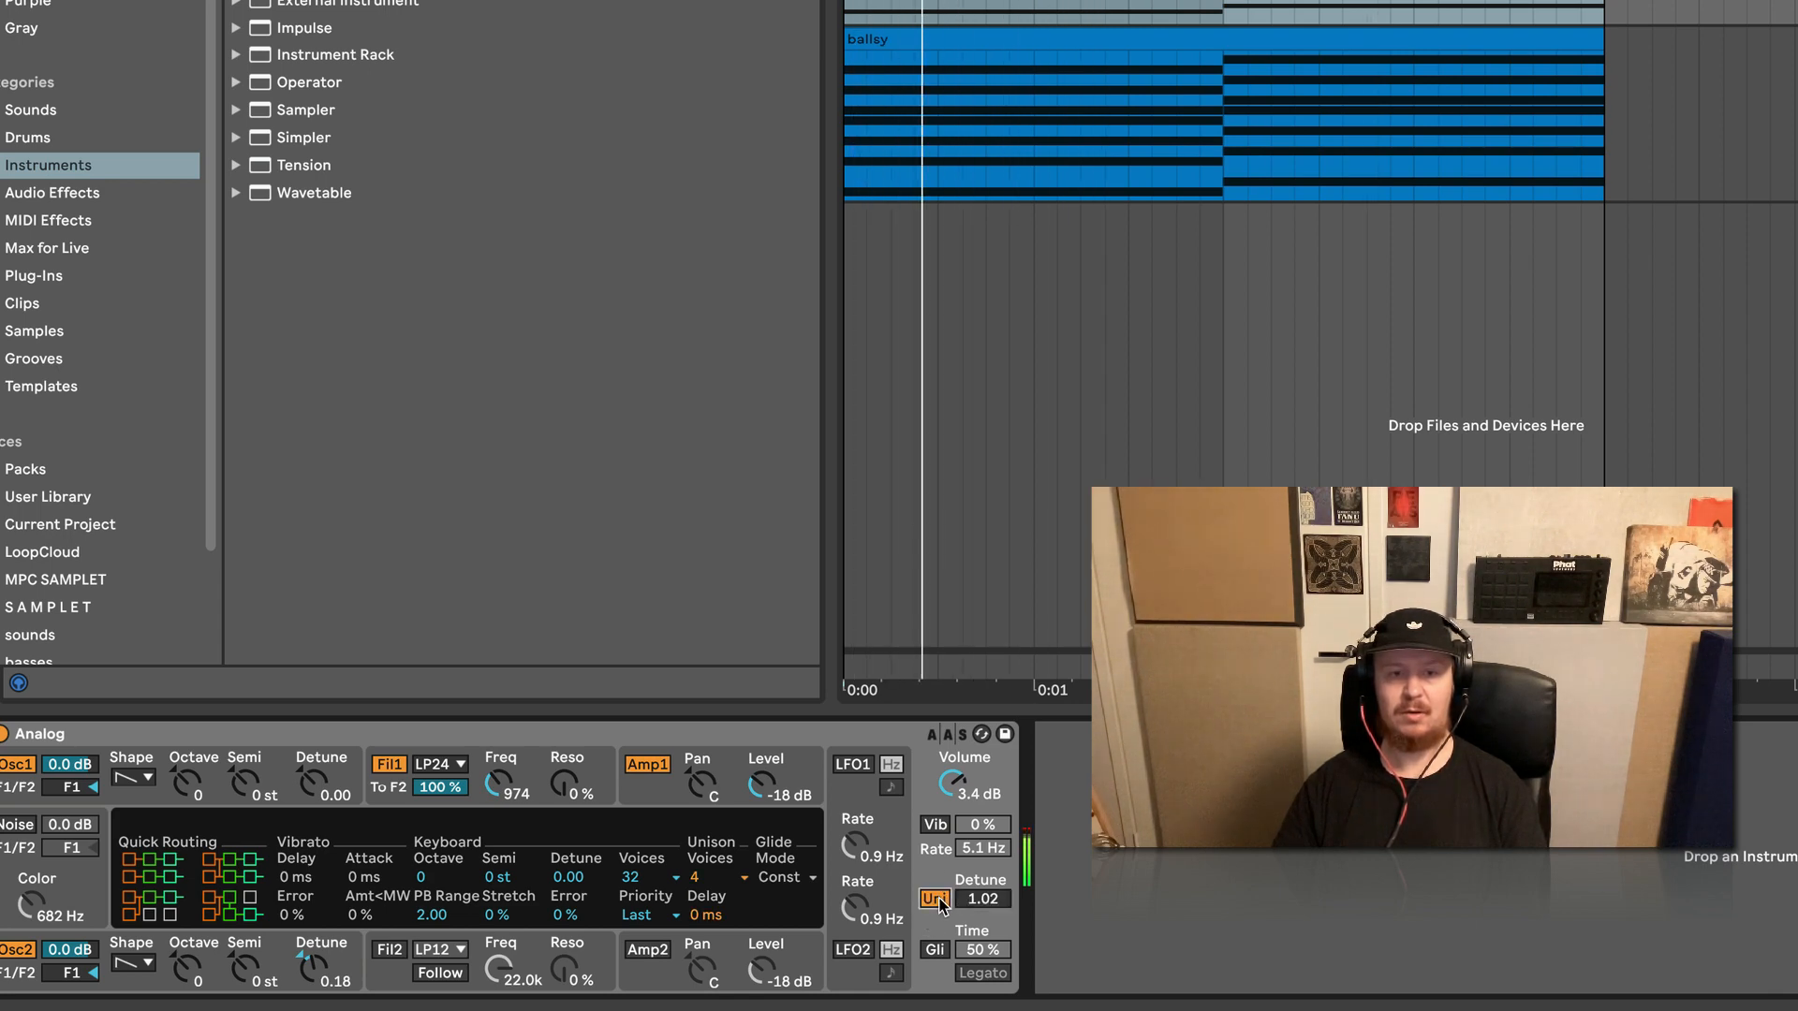
click(933, 900)
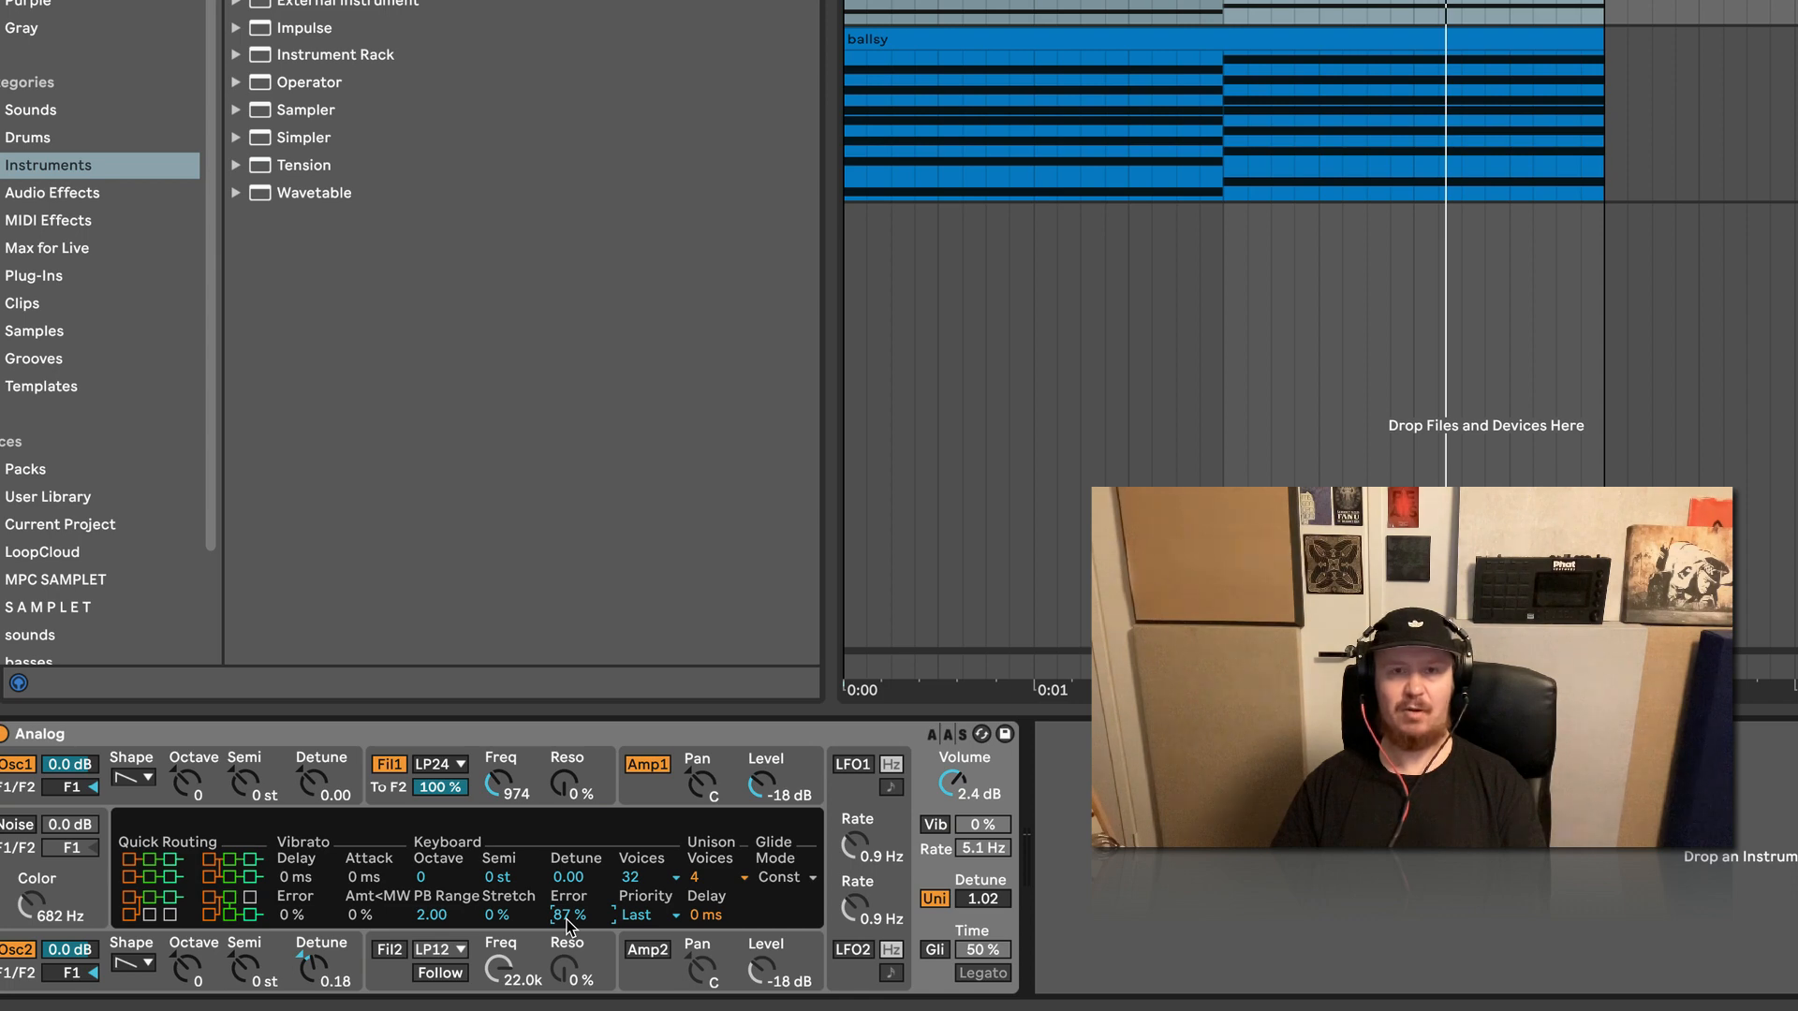
key(space)
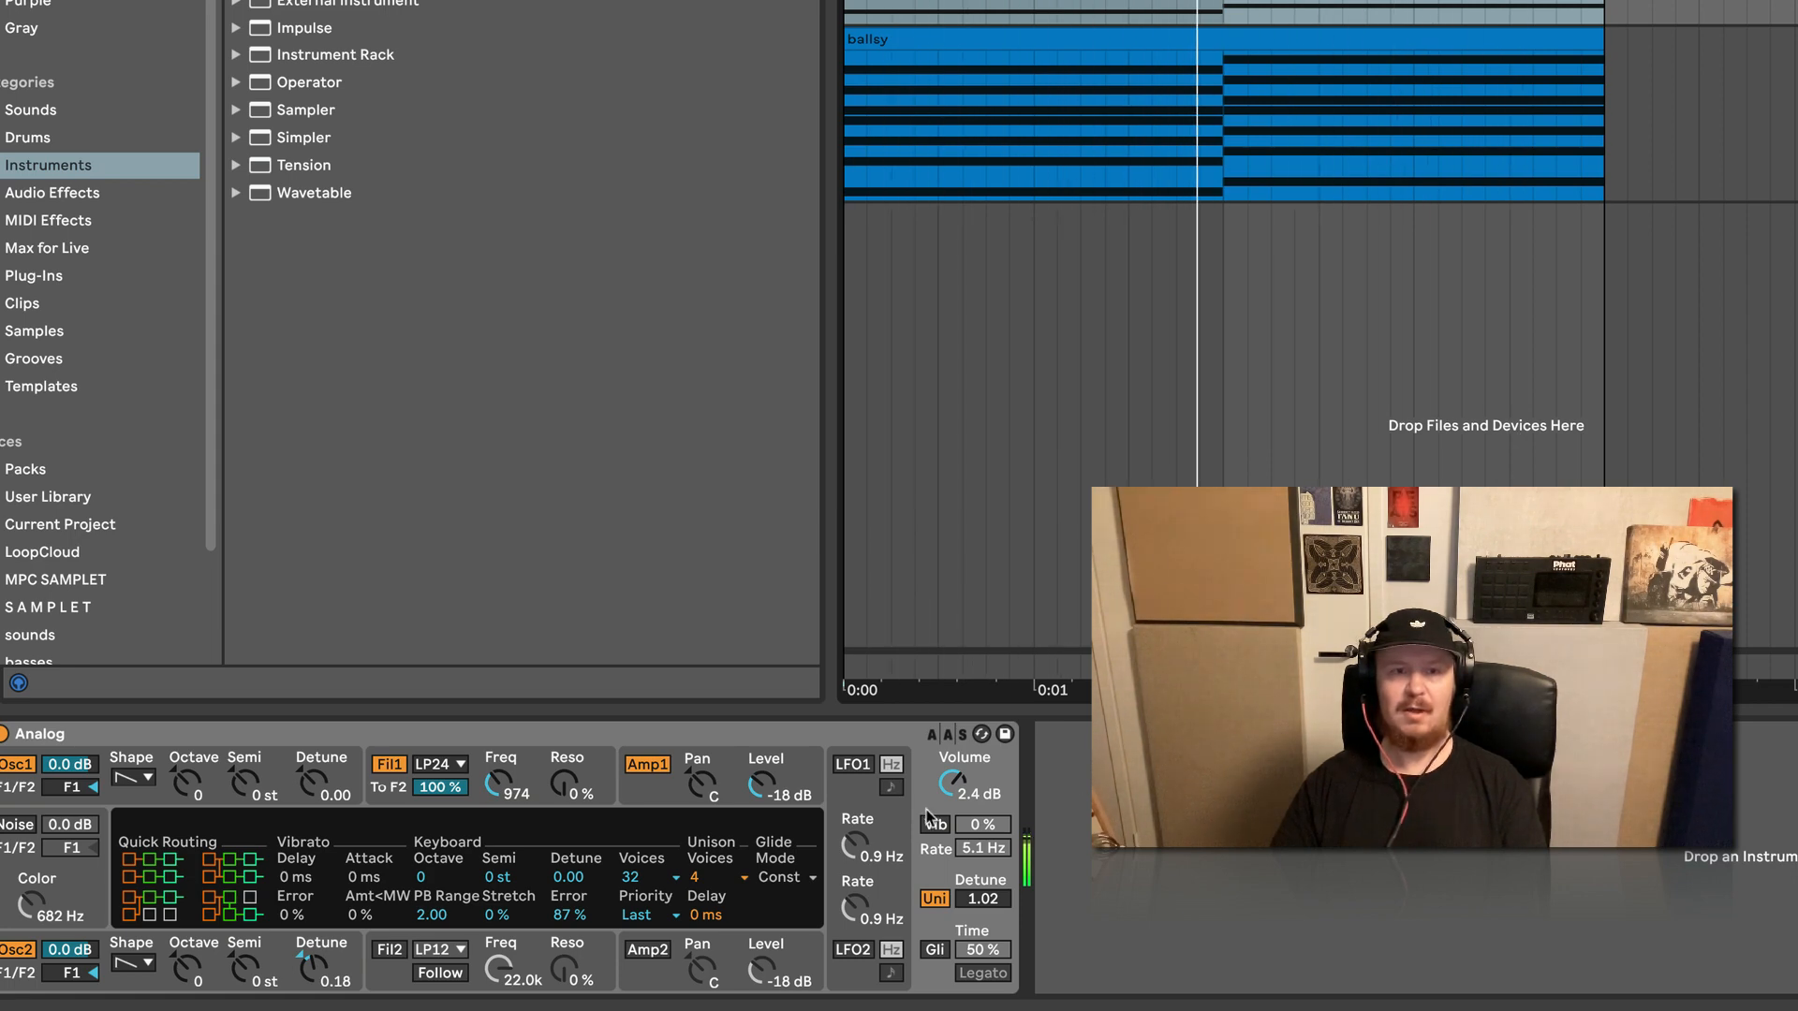
Set filter 1's cutoff frequency to 474 Hz while auditioning the loop
click(505, 789)
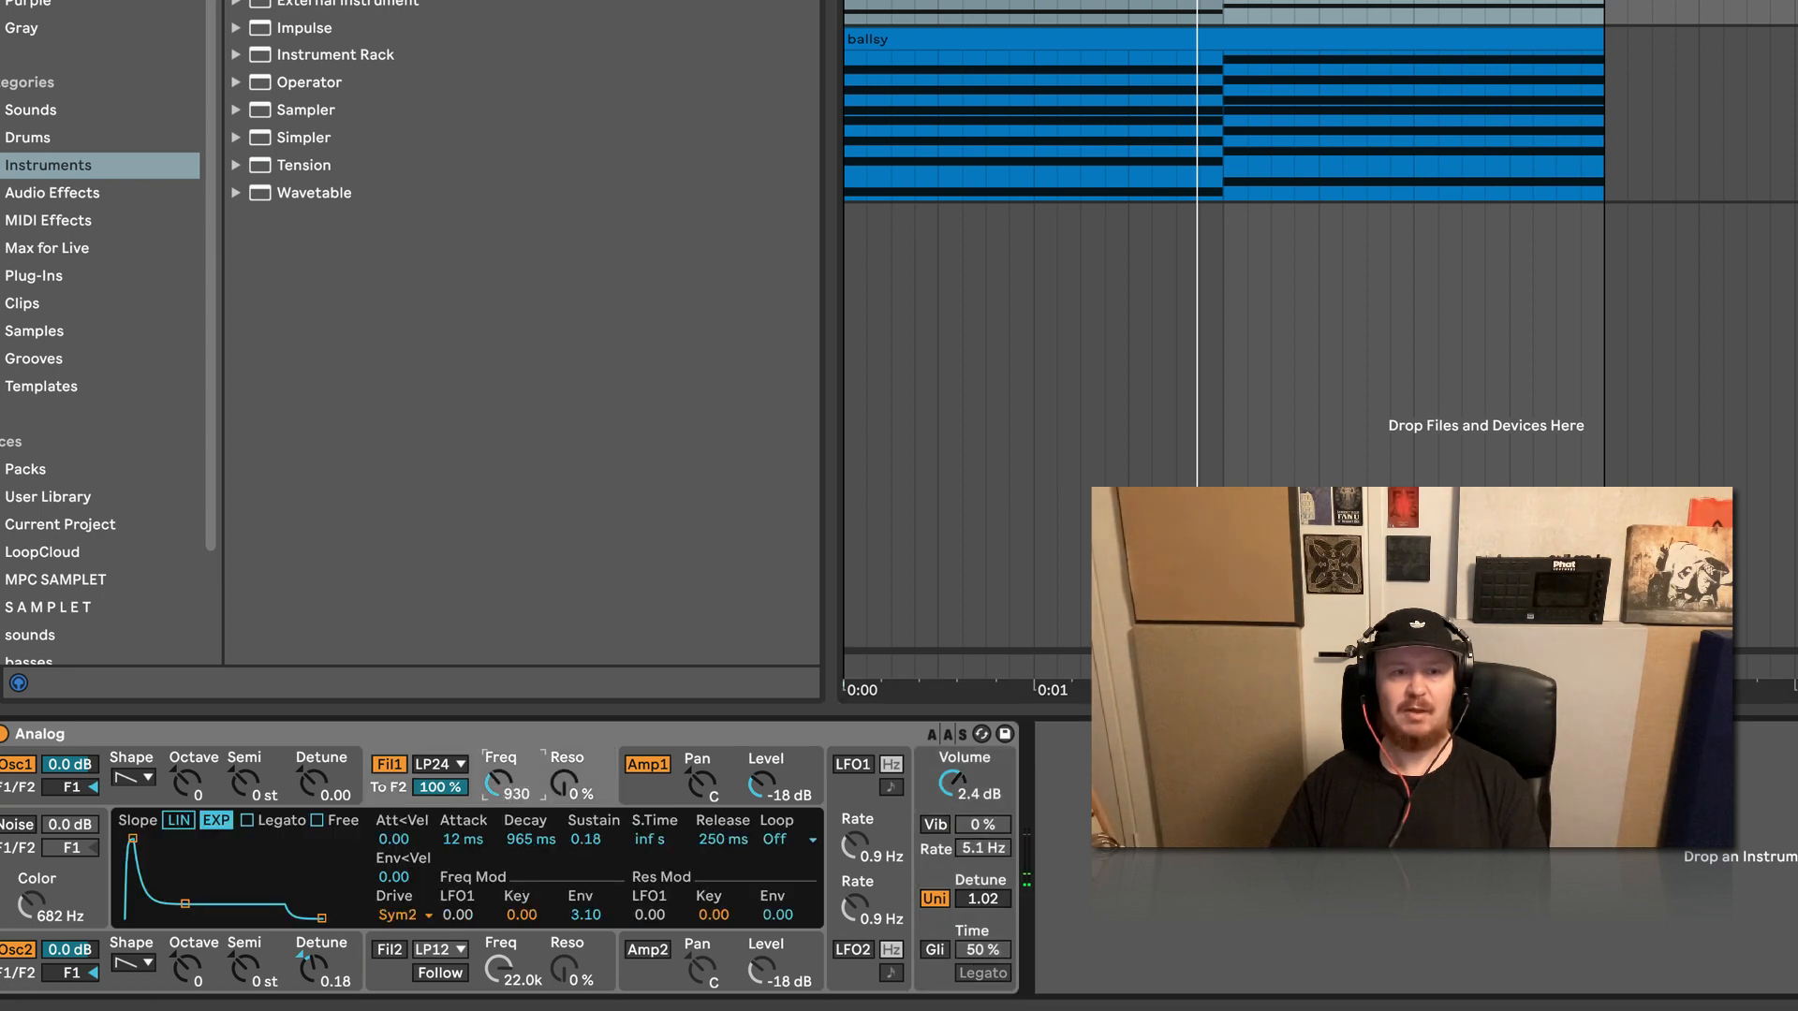
key(space)
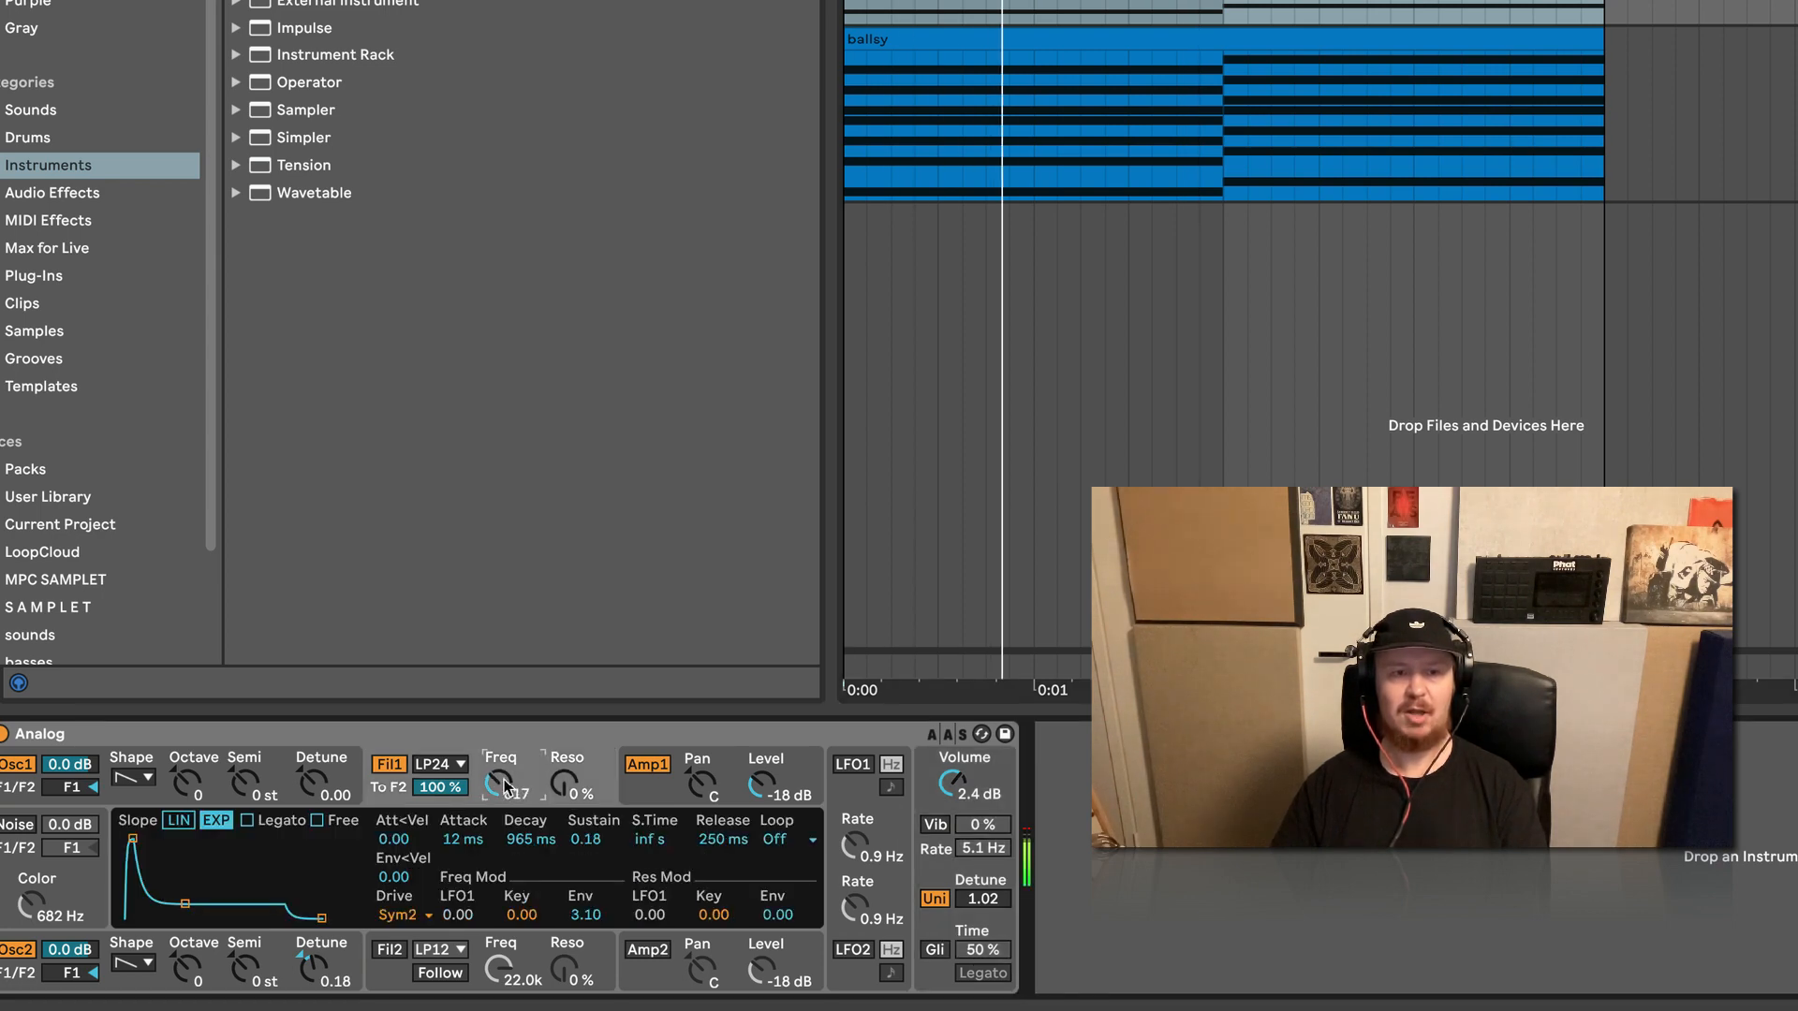
drag(506, 789, 506, 785)
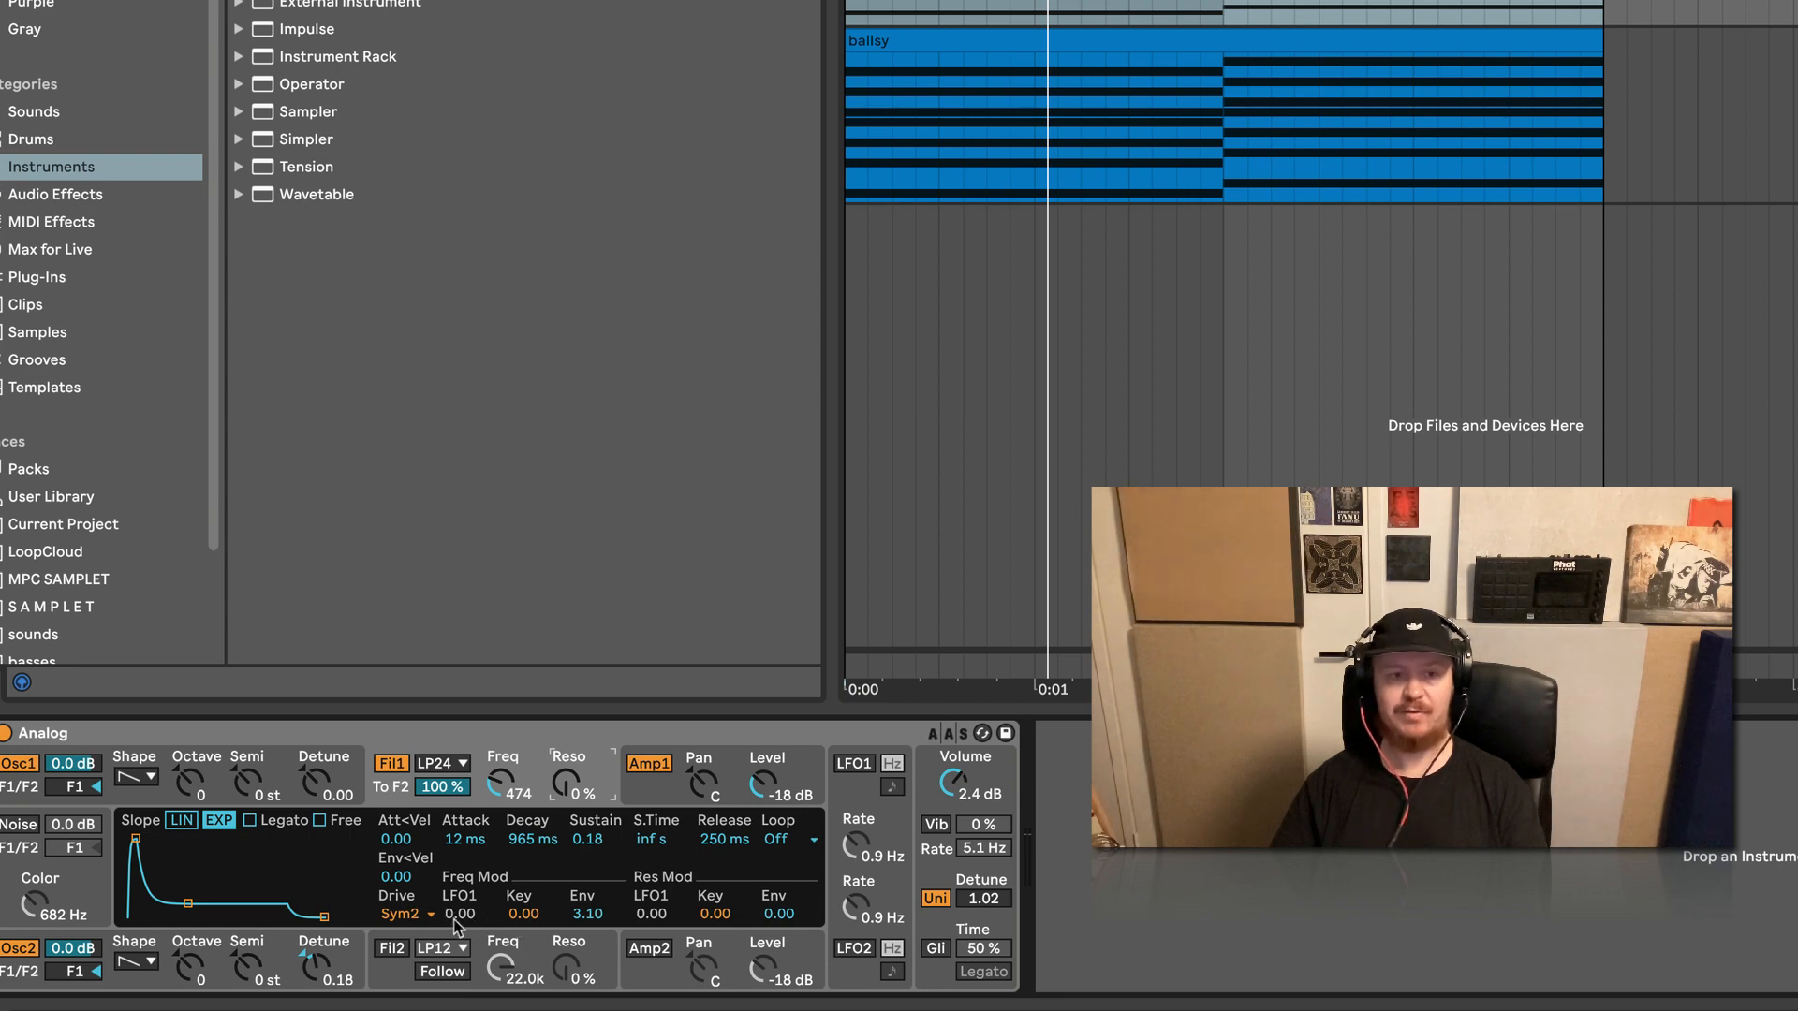
Enable LFO 1 and let it modulate filter 1's frequency by an amount of 2.33
click(855, 765)
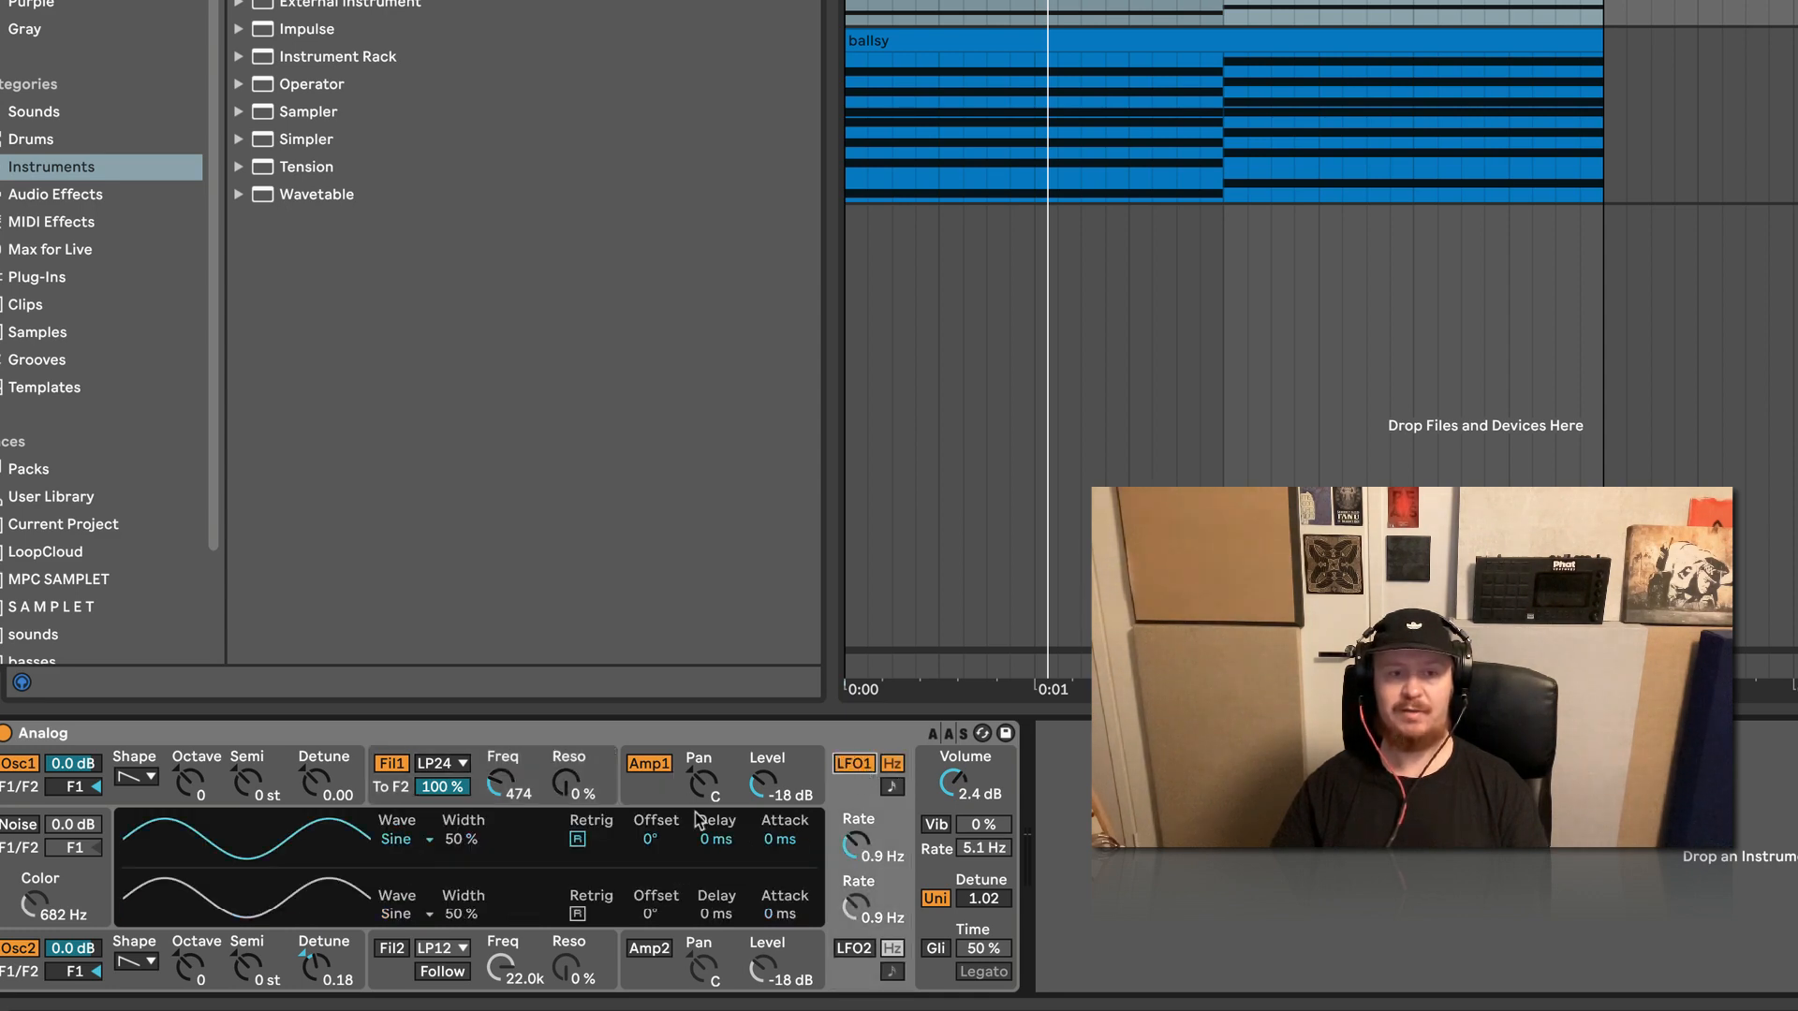
click(502, 789)
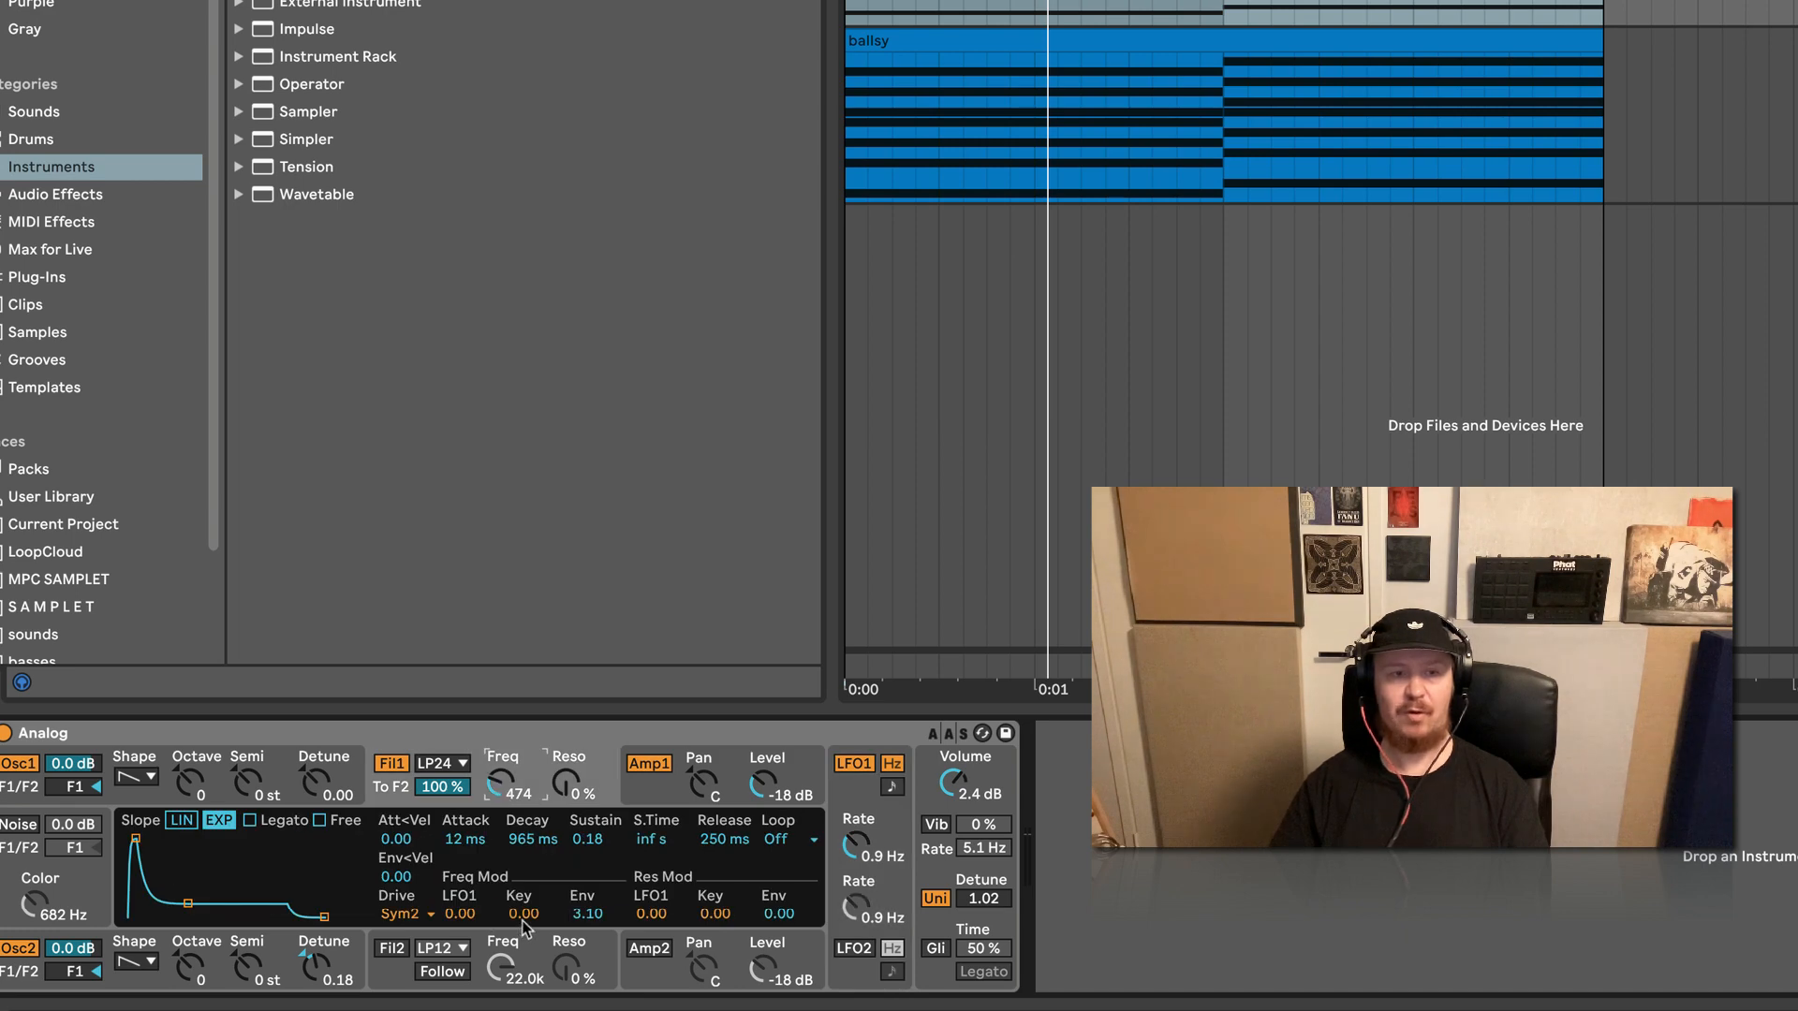
click(460, 914)
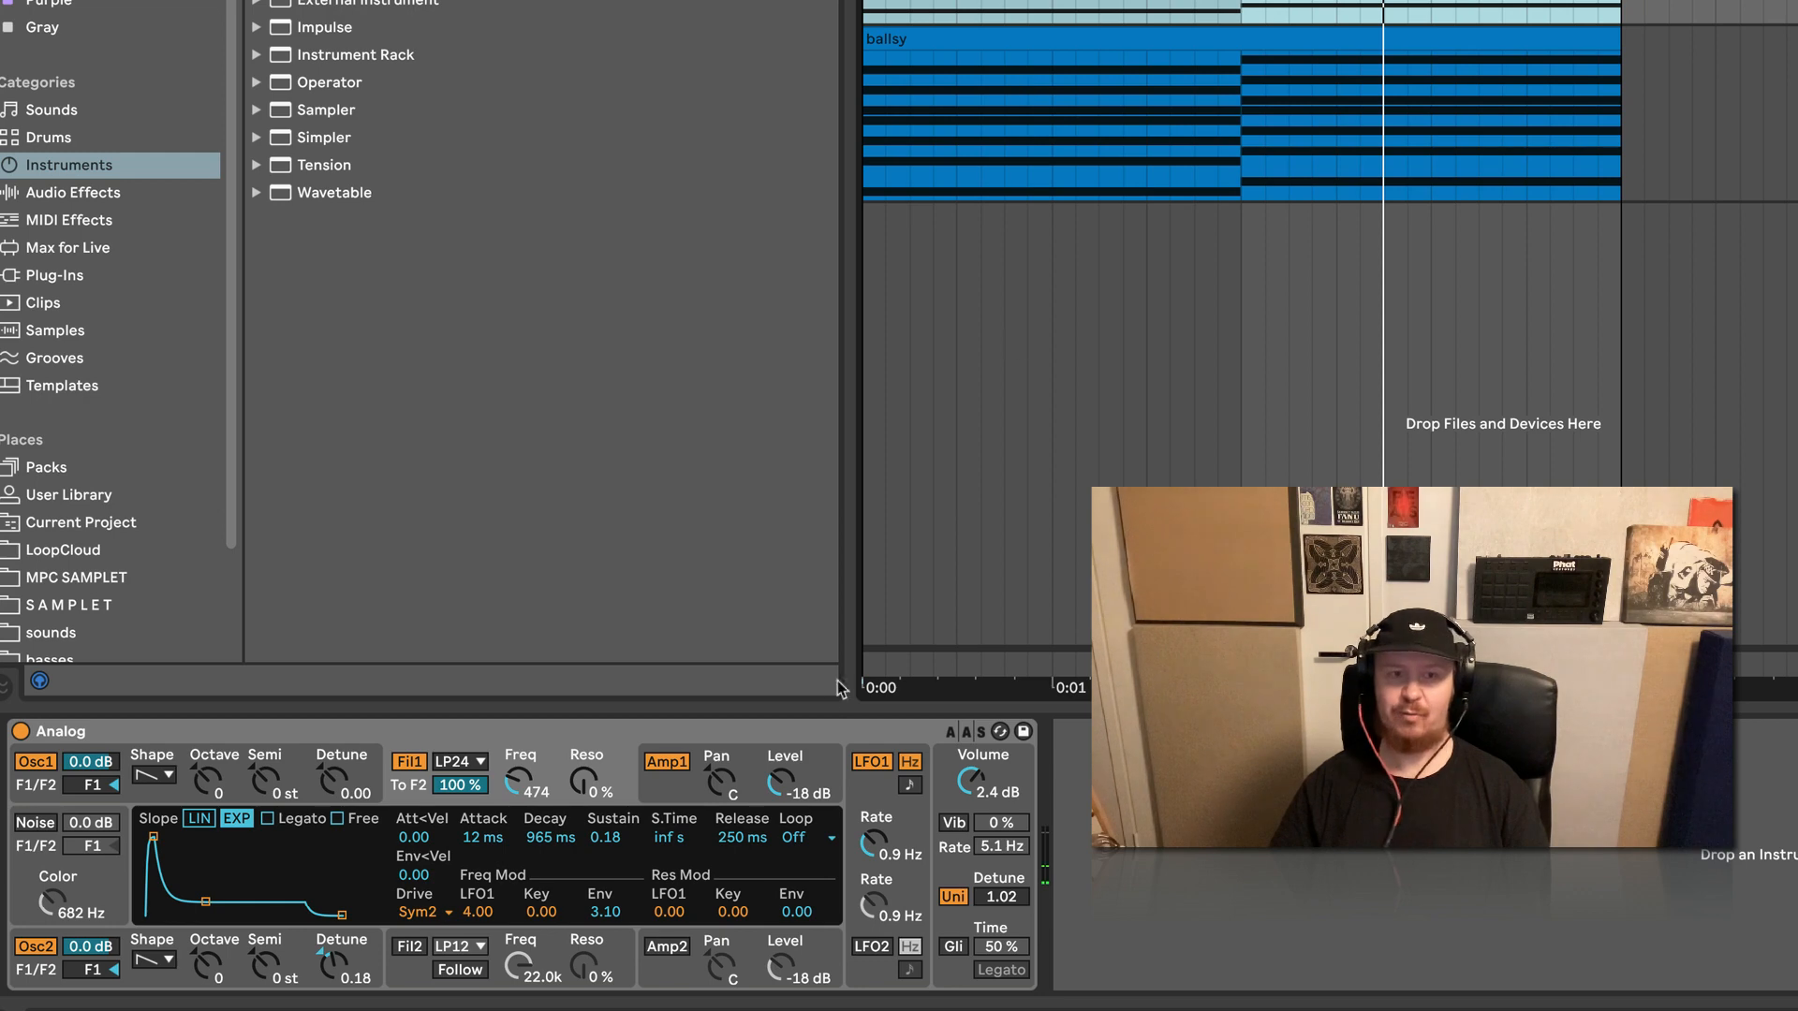
click(584, 758)
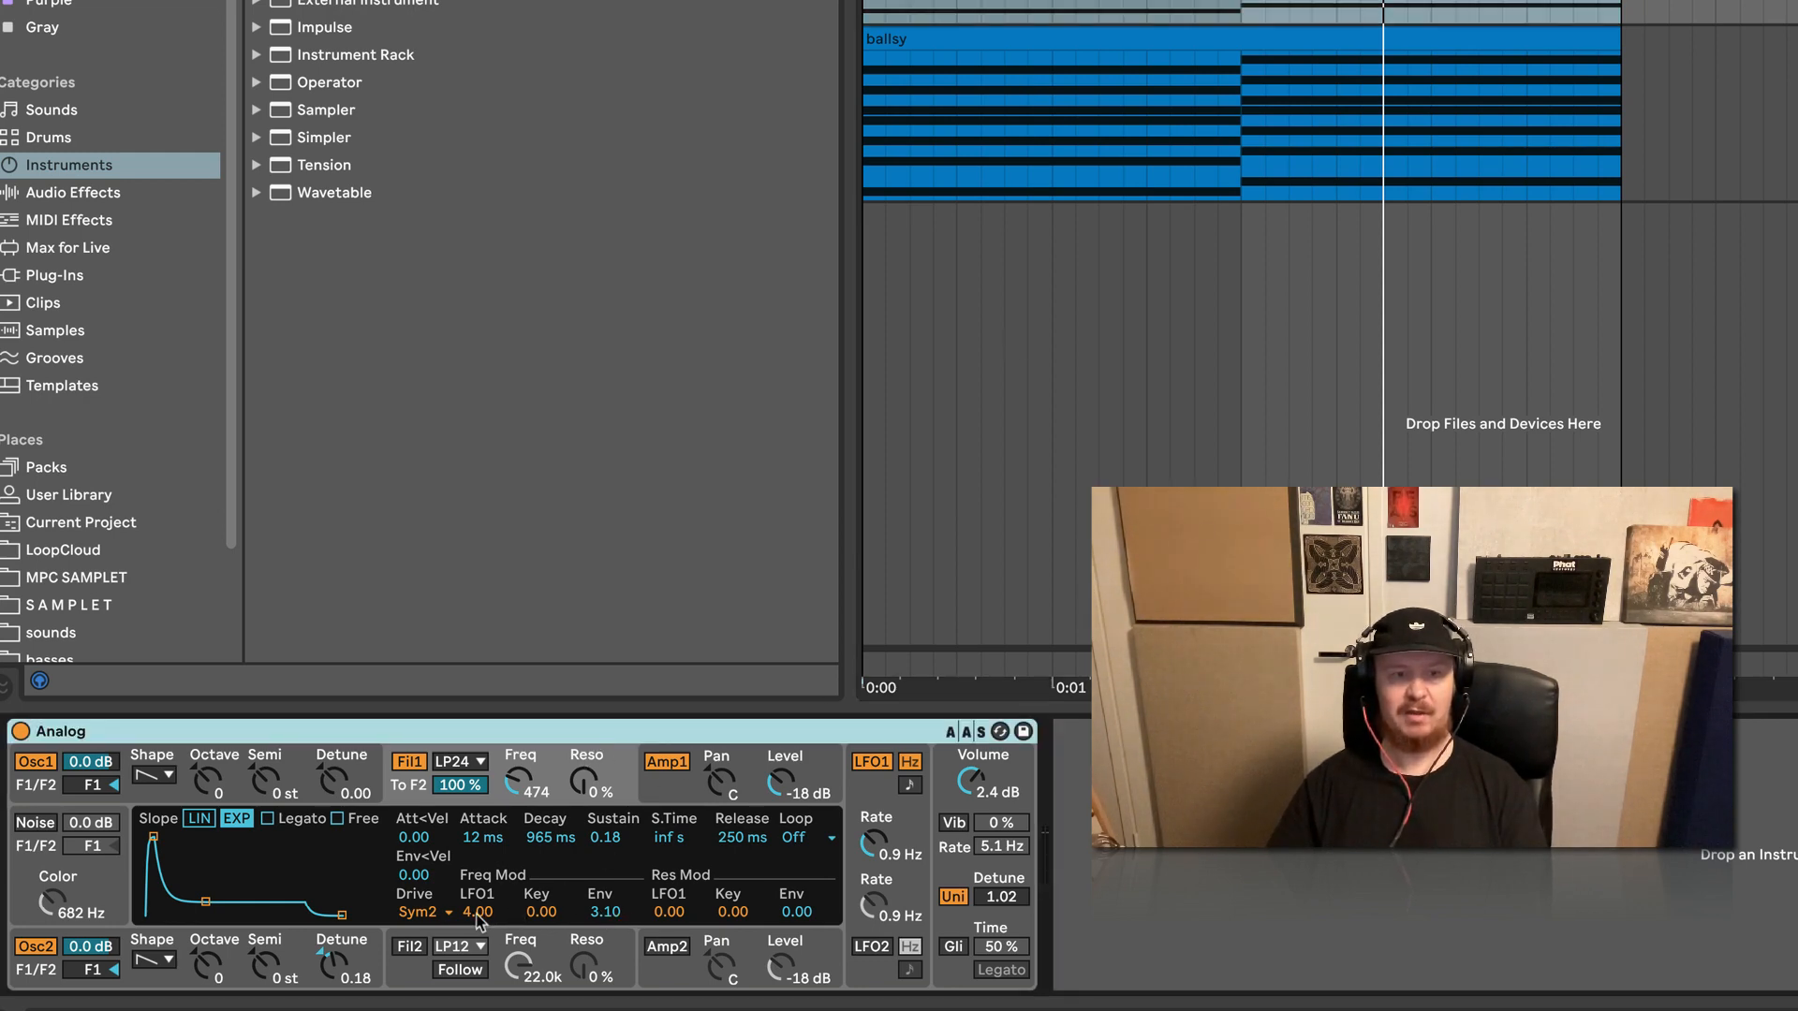
drag(477, 915, 478, 923)
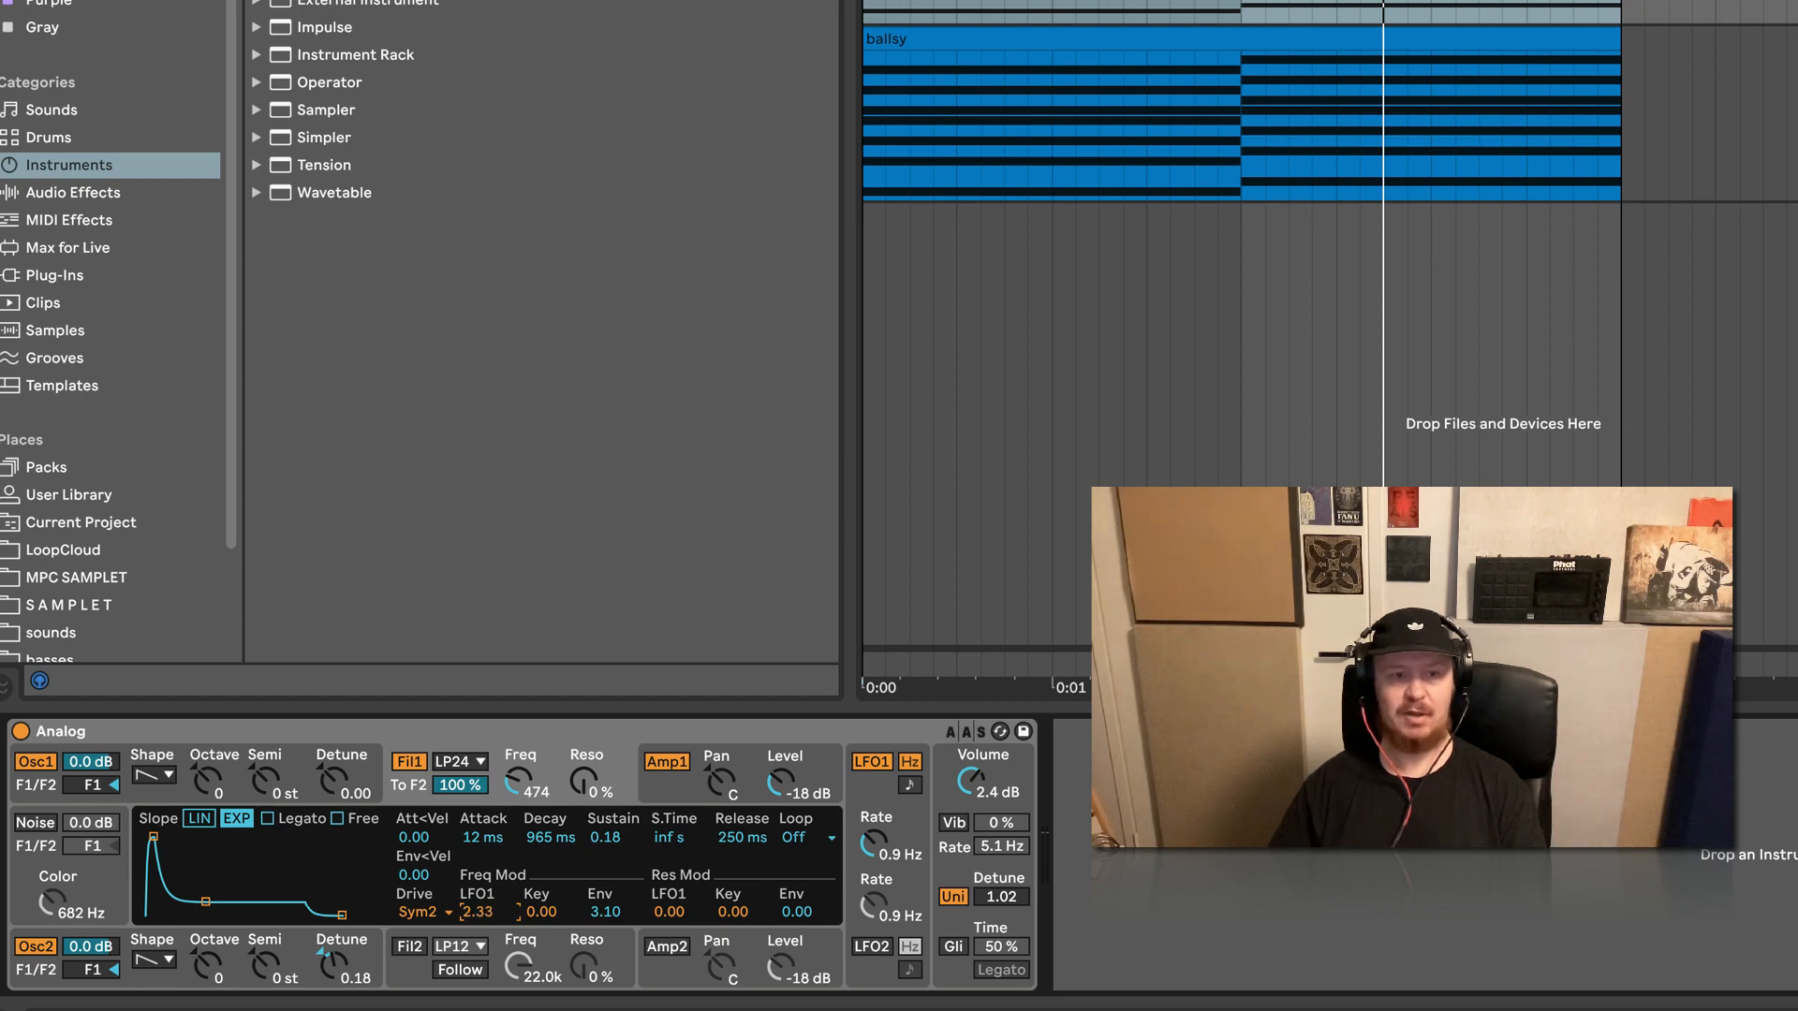
Slow LFO 1's rate to 0.4 Hz and play the loop
click(870, 804)
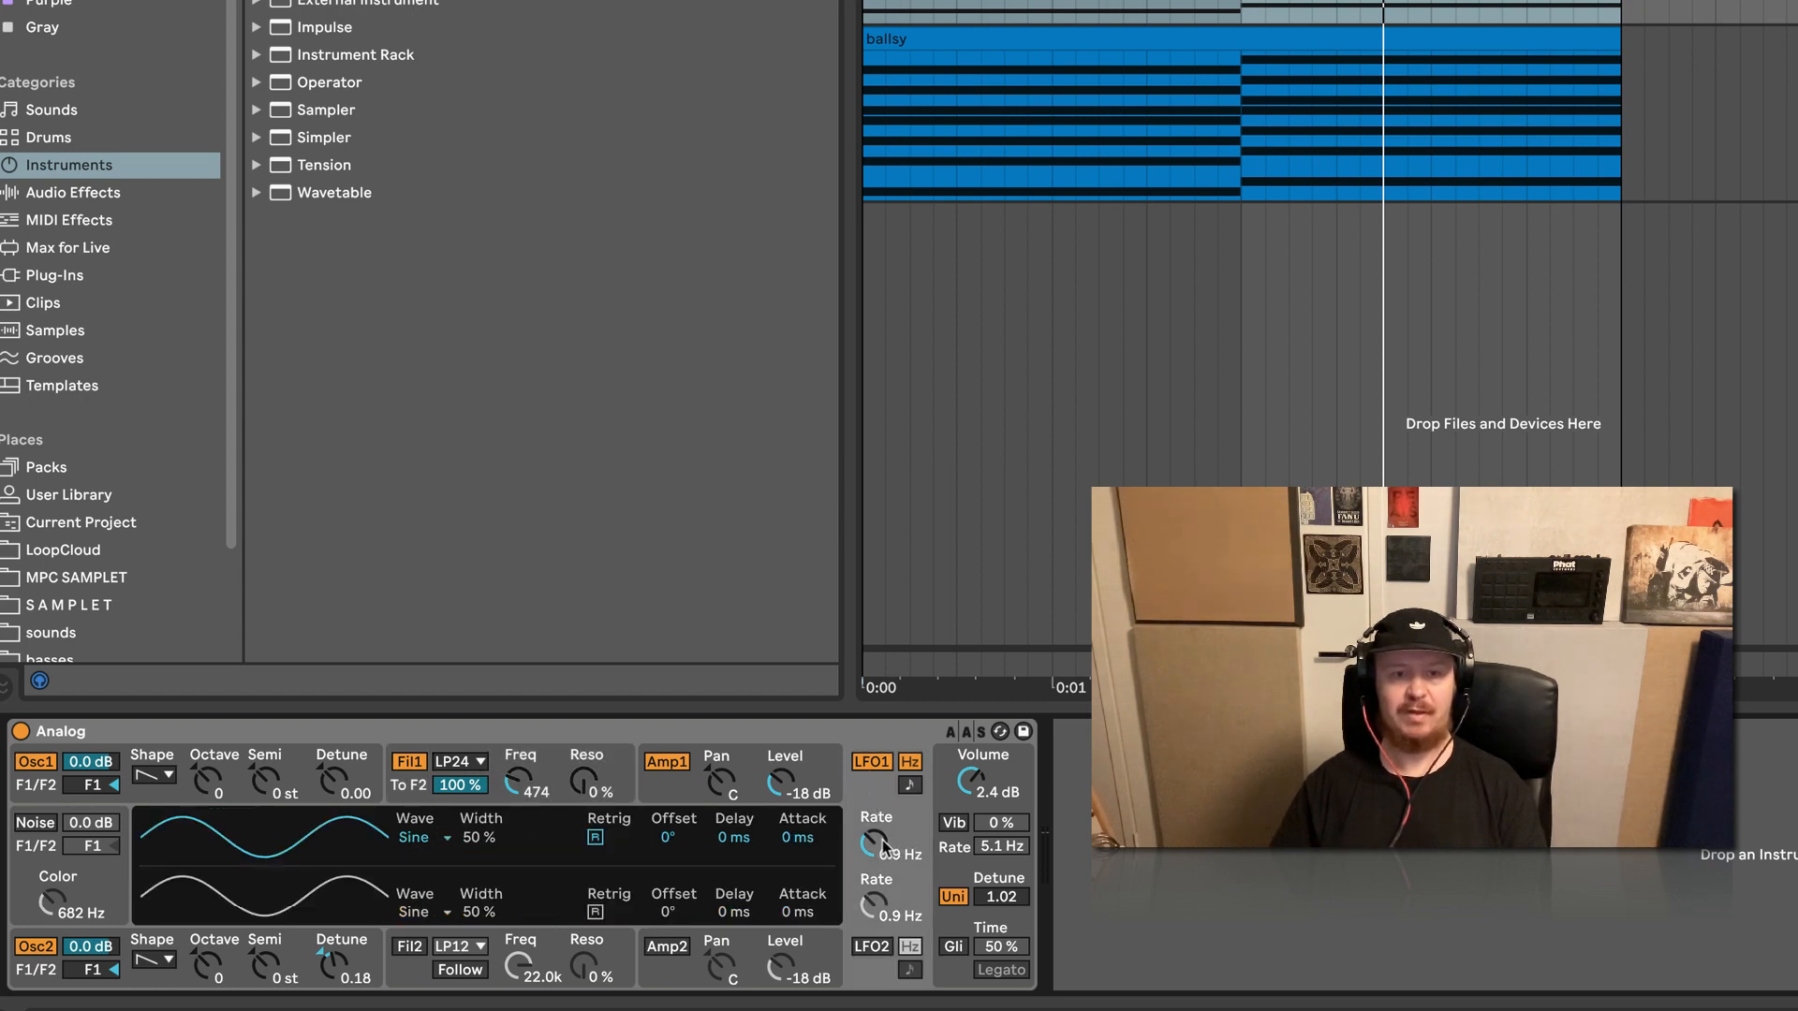
drag(884, 845, 884, 859)
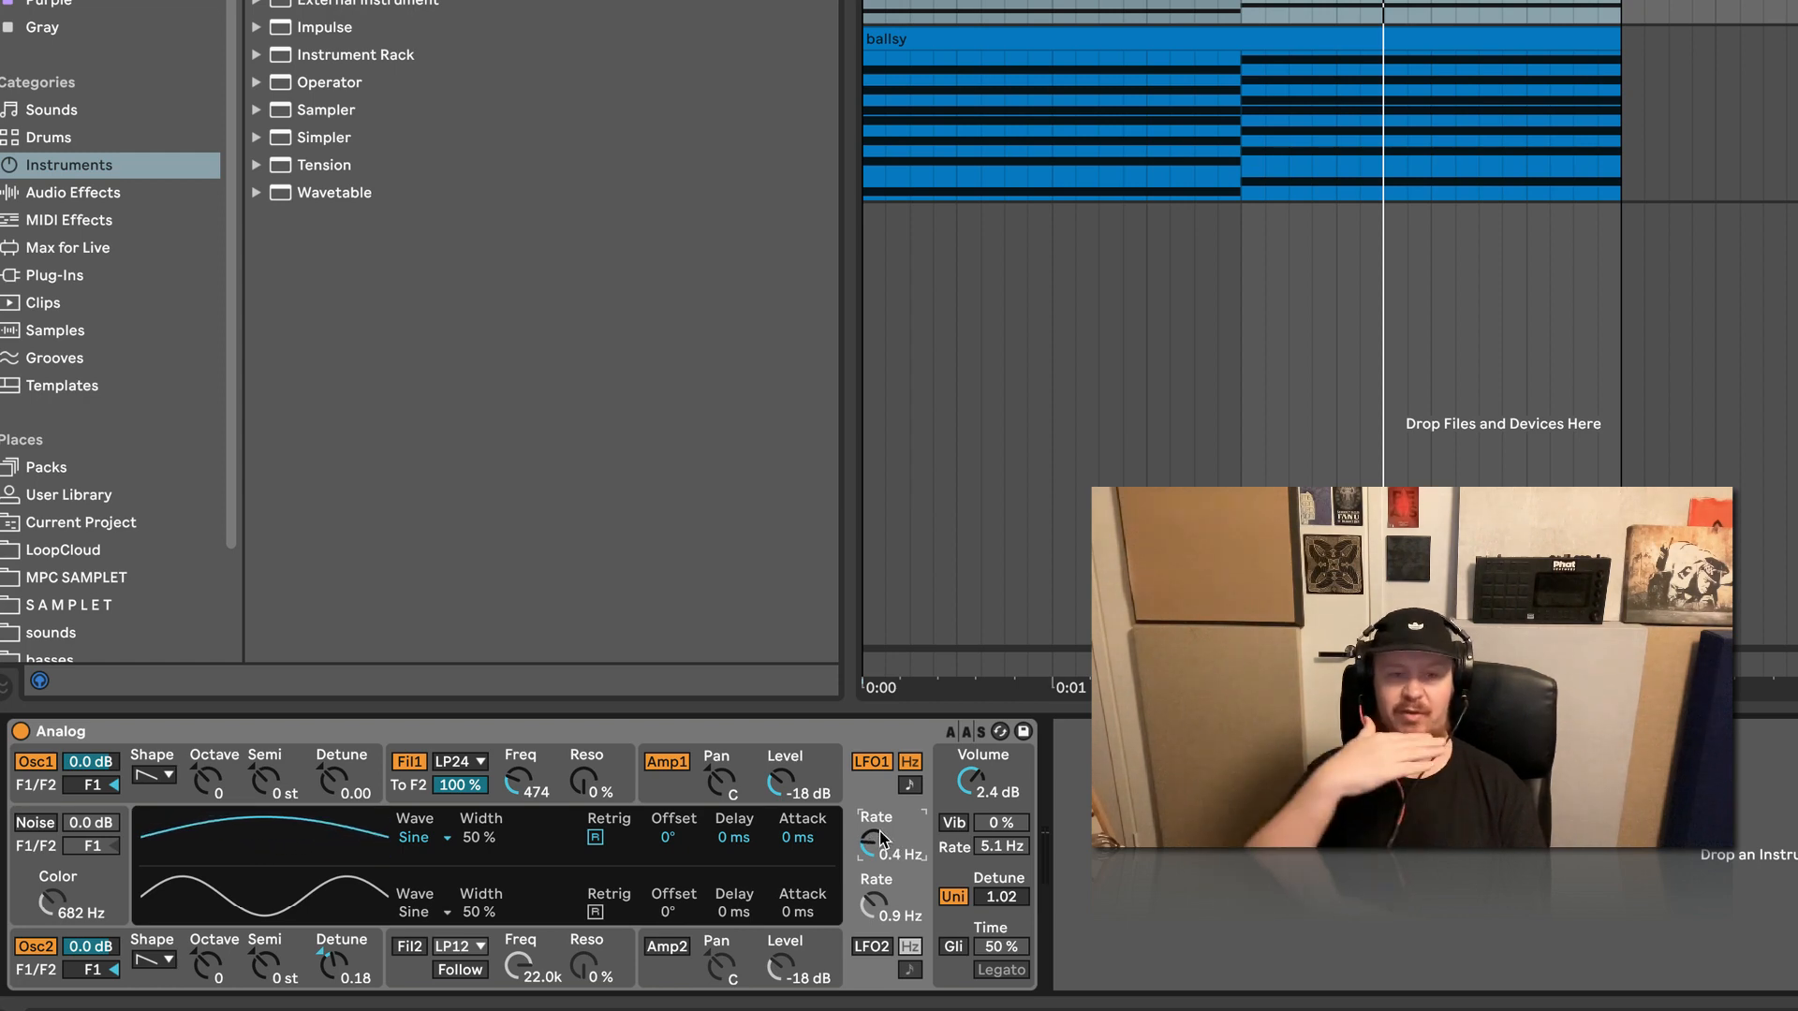
key(space)
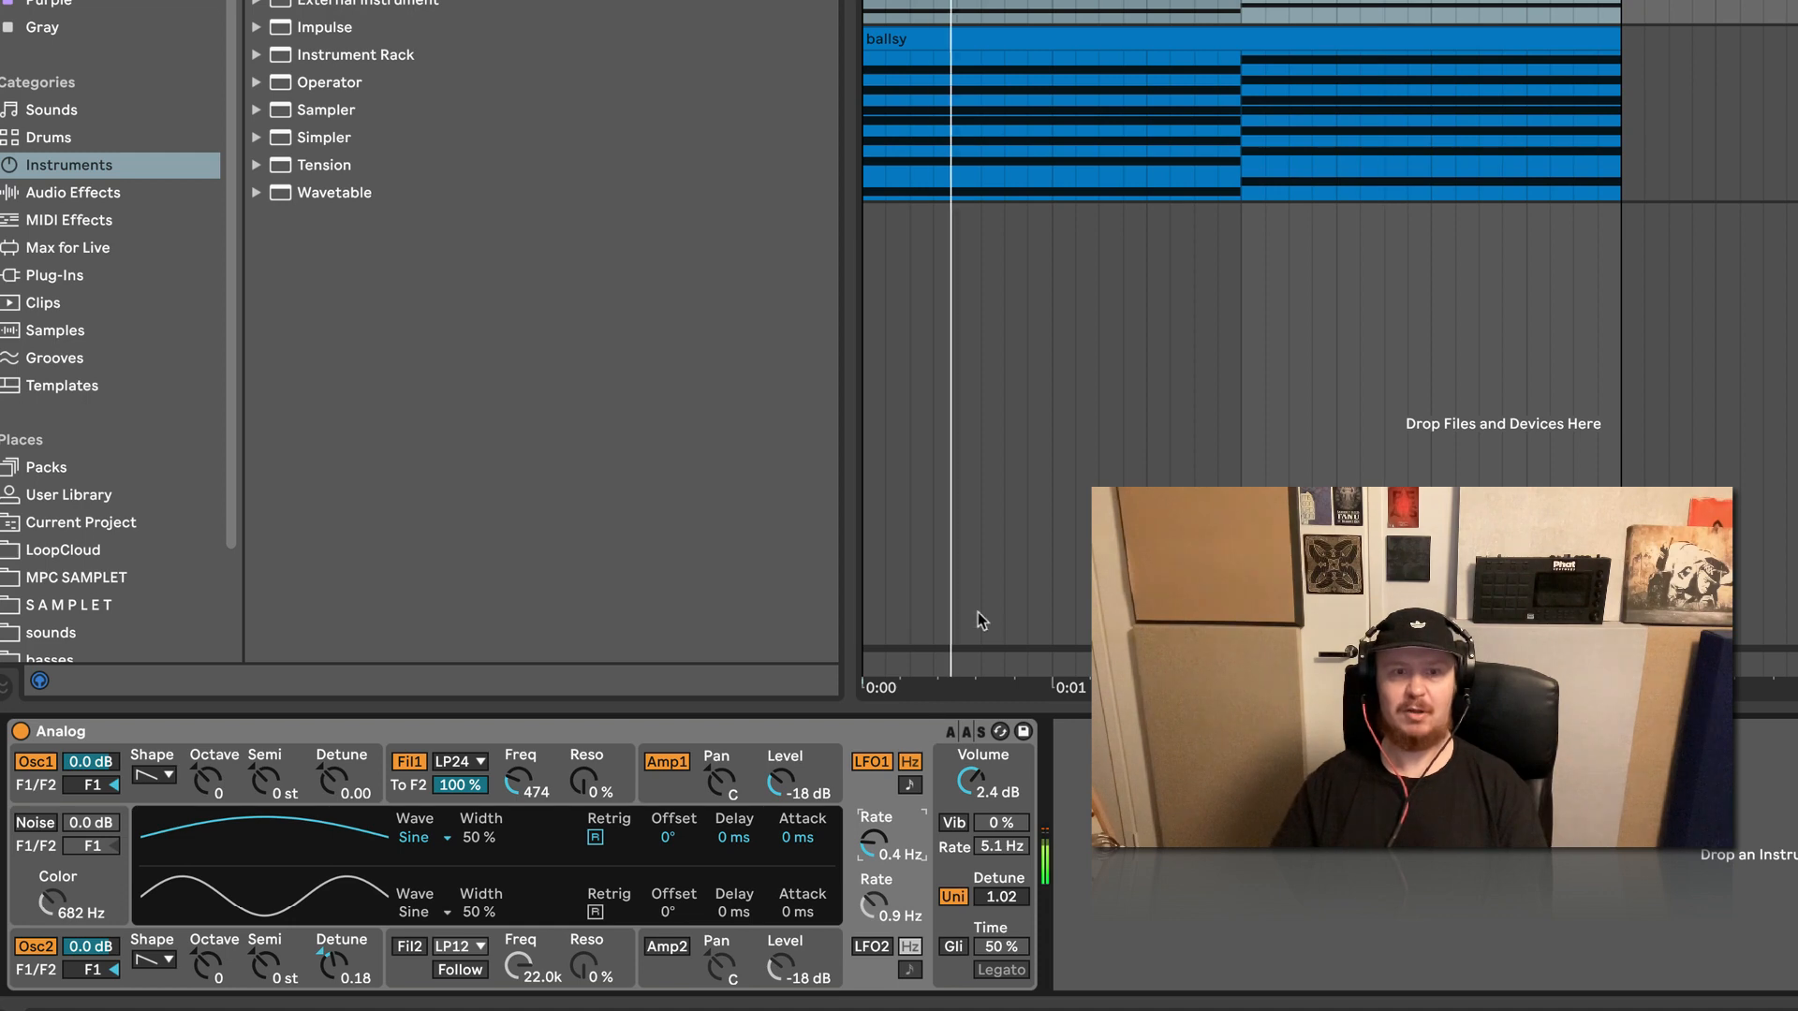
Set filter 1's LFO 1 frequency modulation amount to 0.29 and its resonance to 17 %
click(519, 789)
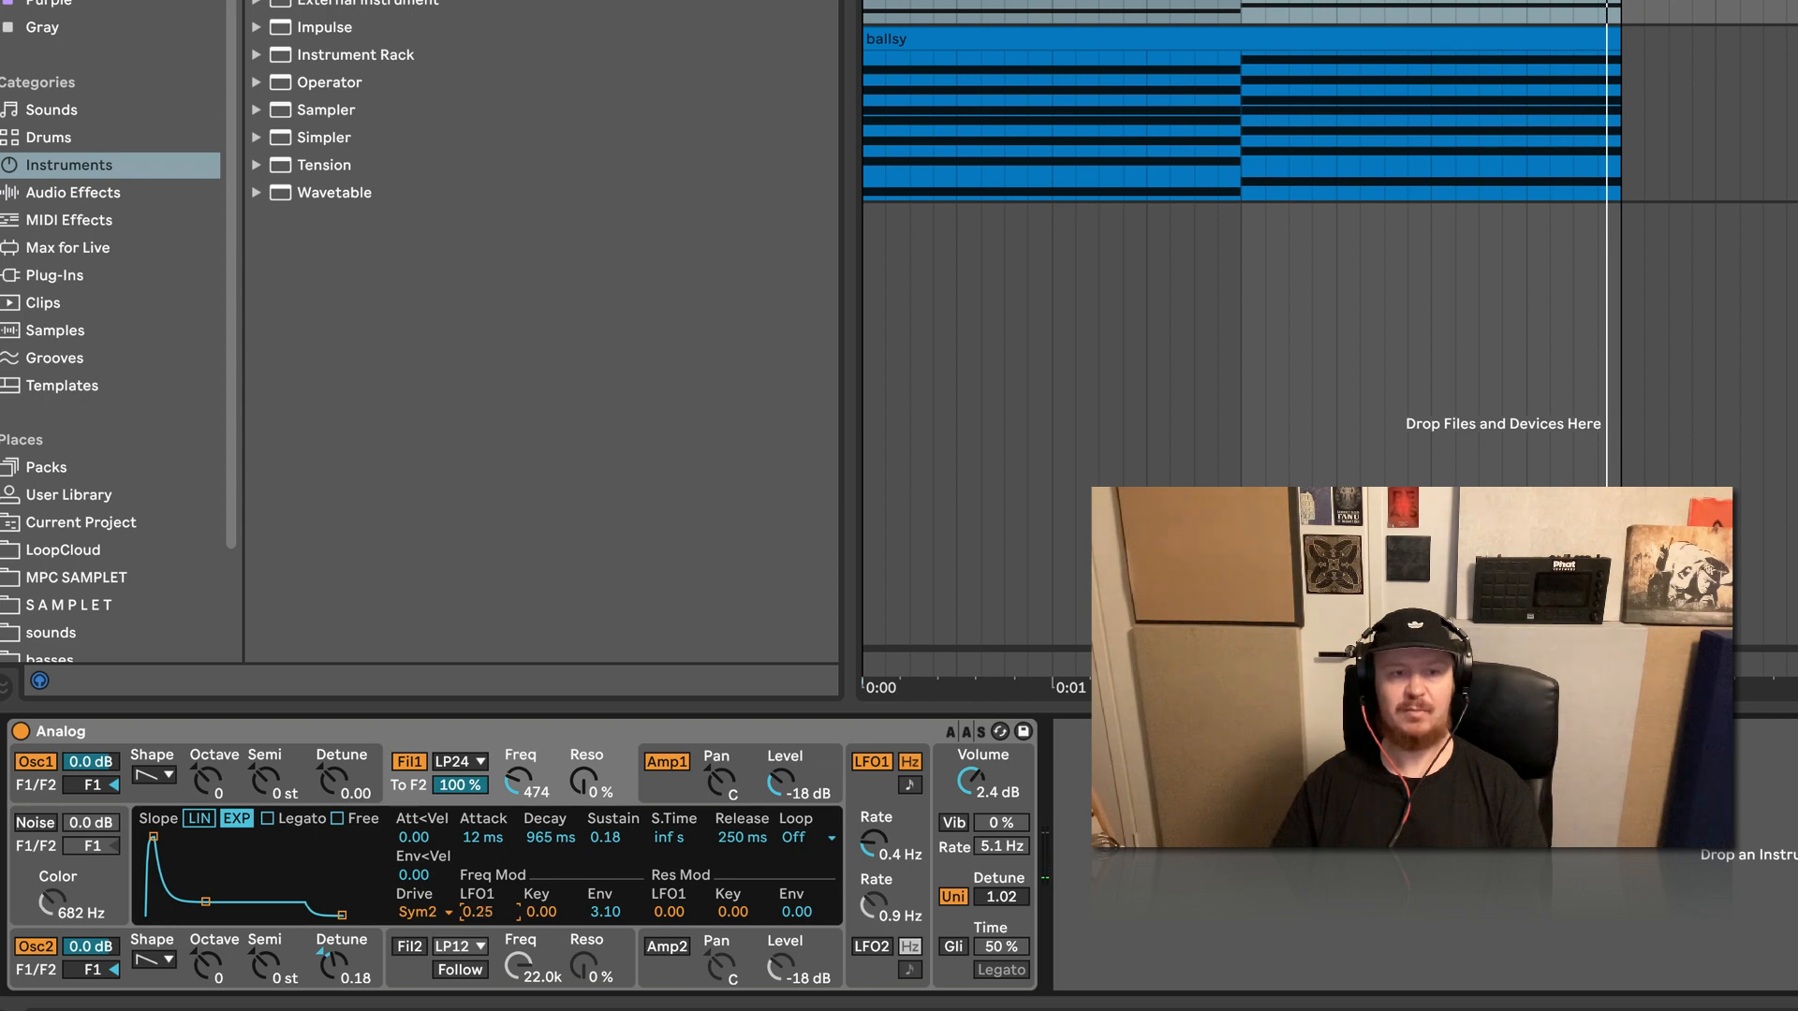
drag(483, 917, 483, 911)
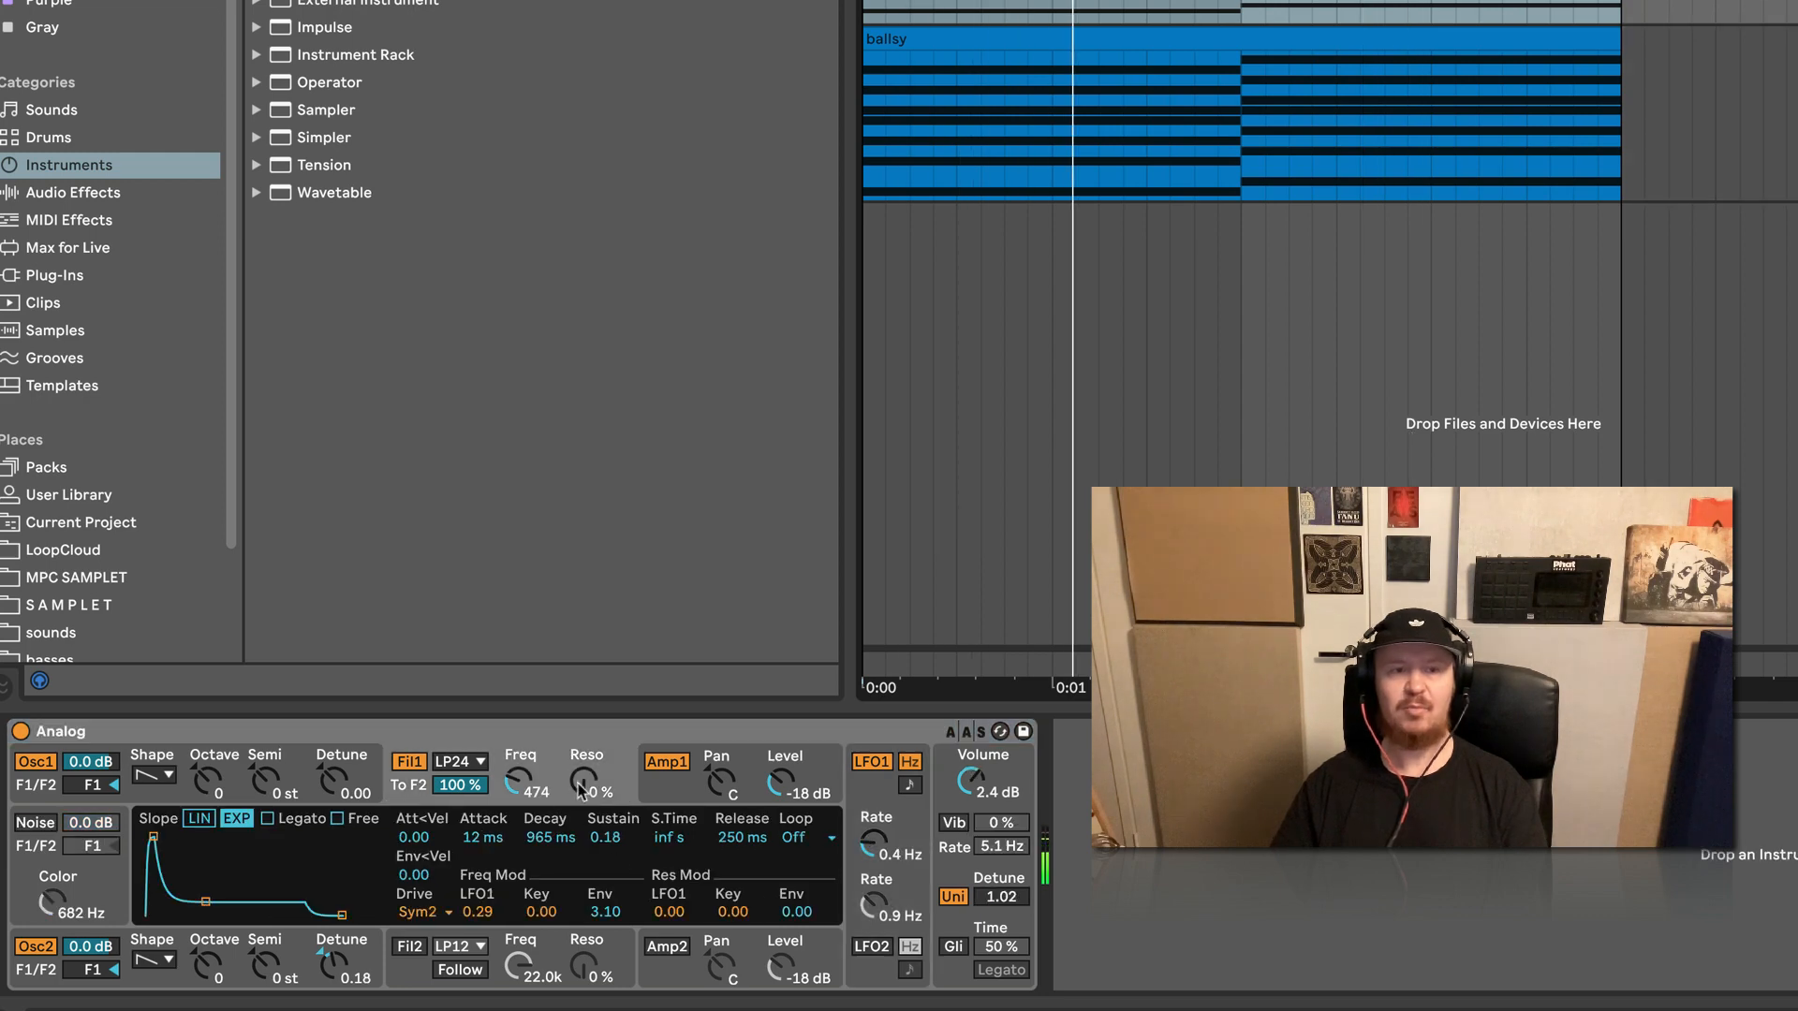
drag(580, 783, 581, 774)
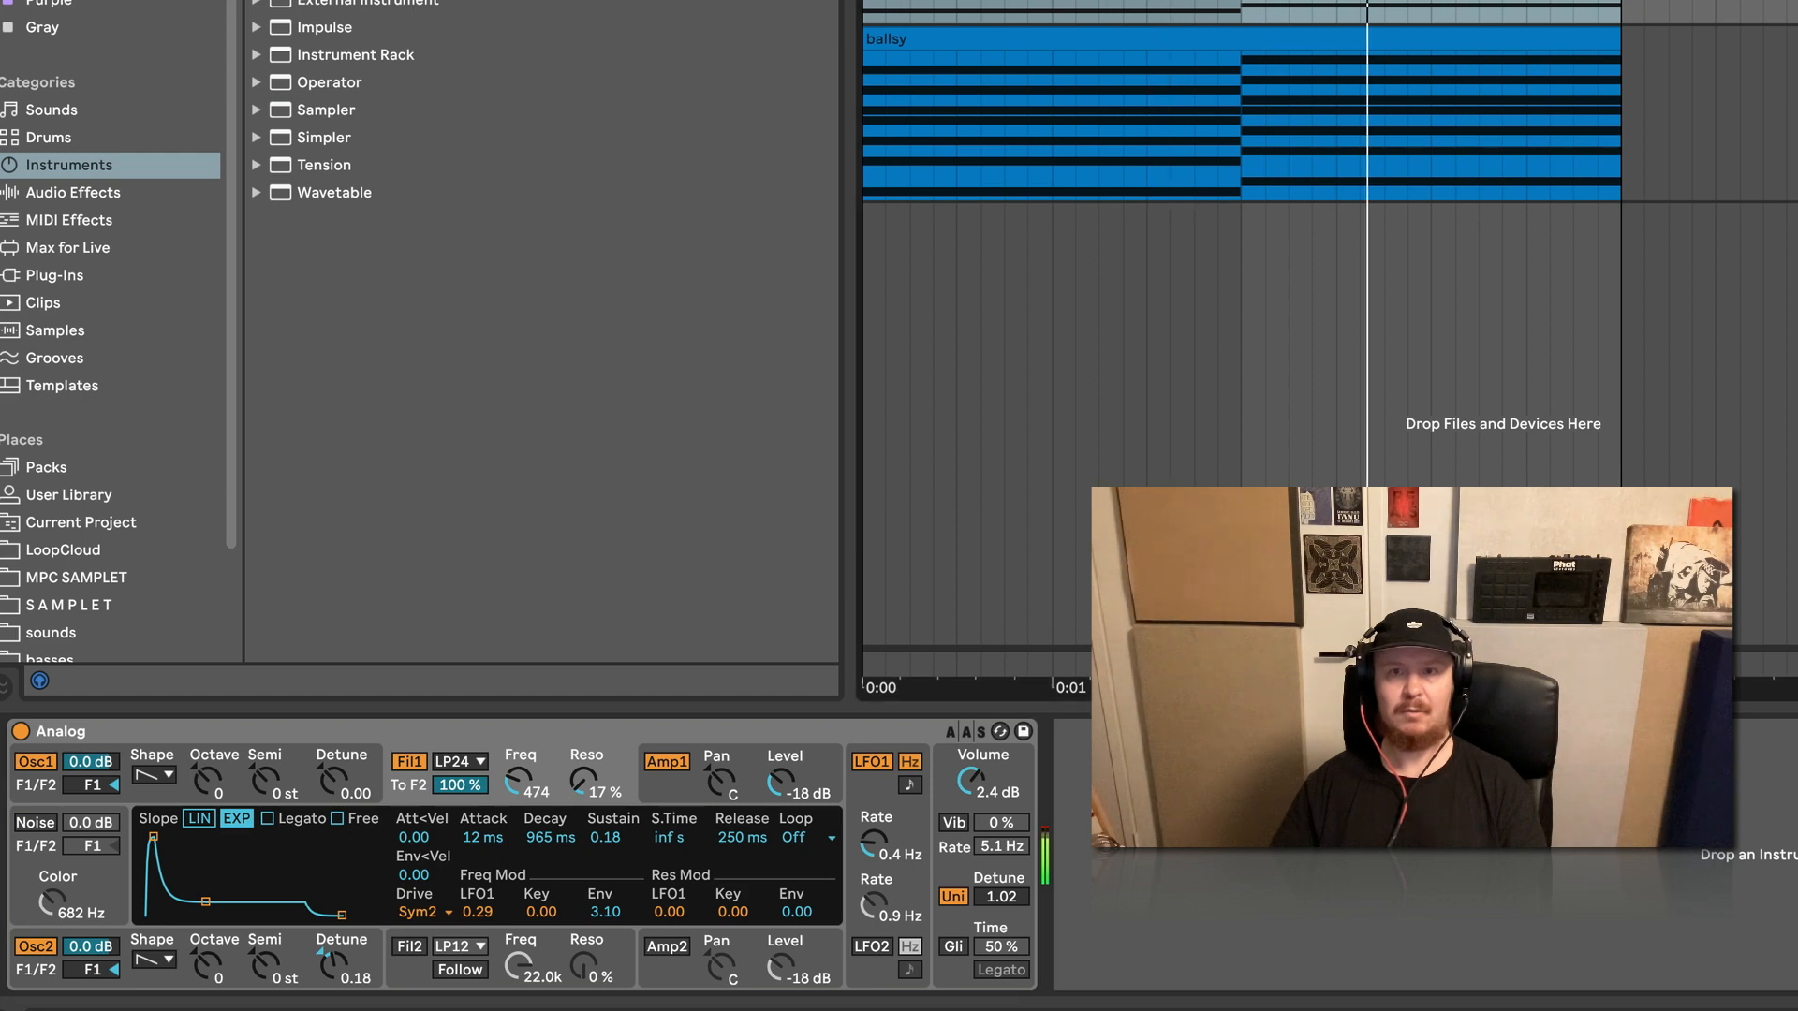
Compare the patch with the ballsy track's Analog during playback, and set the first track's filter 1 cutoff to 544 Hz
click(1784, 112)
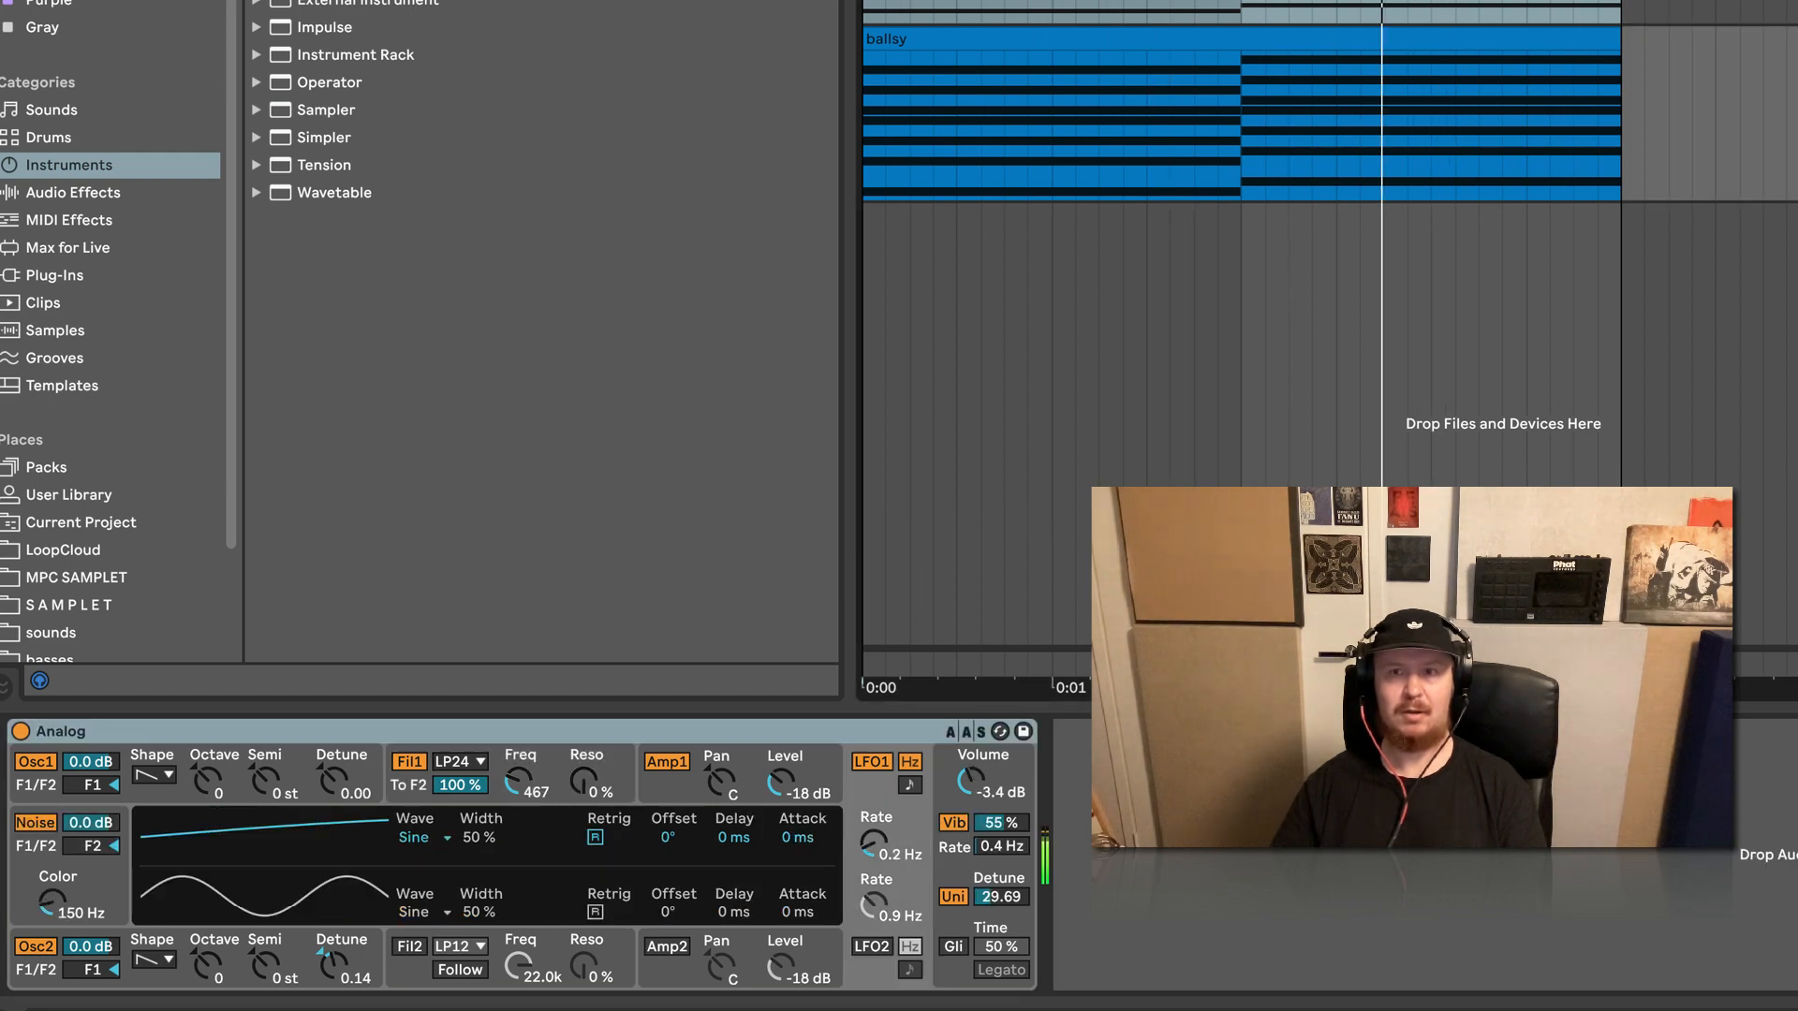
click(1783, 11)
key(space)
drag(514, 792, 514, 785)
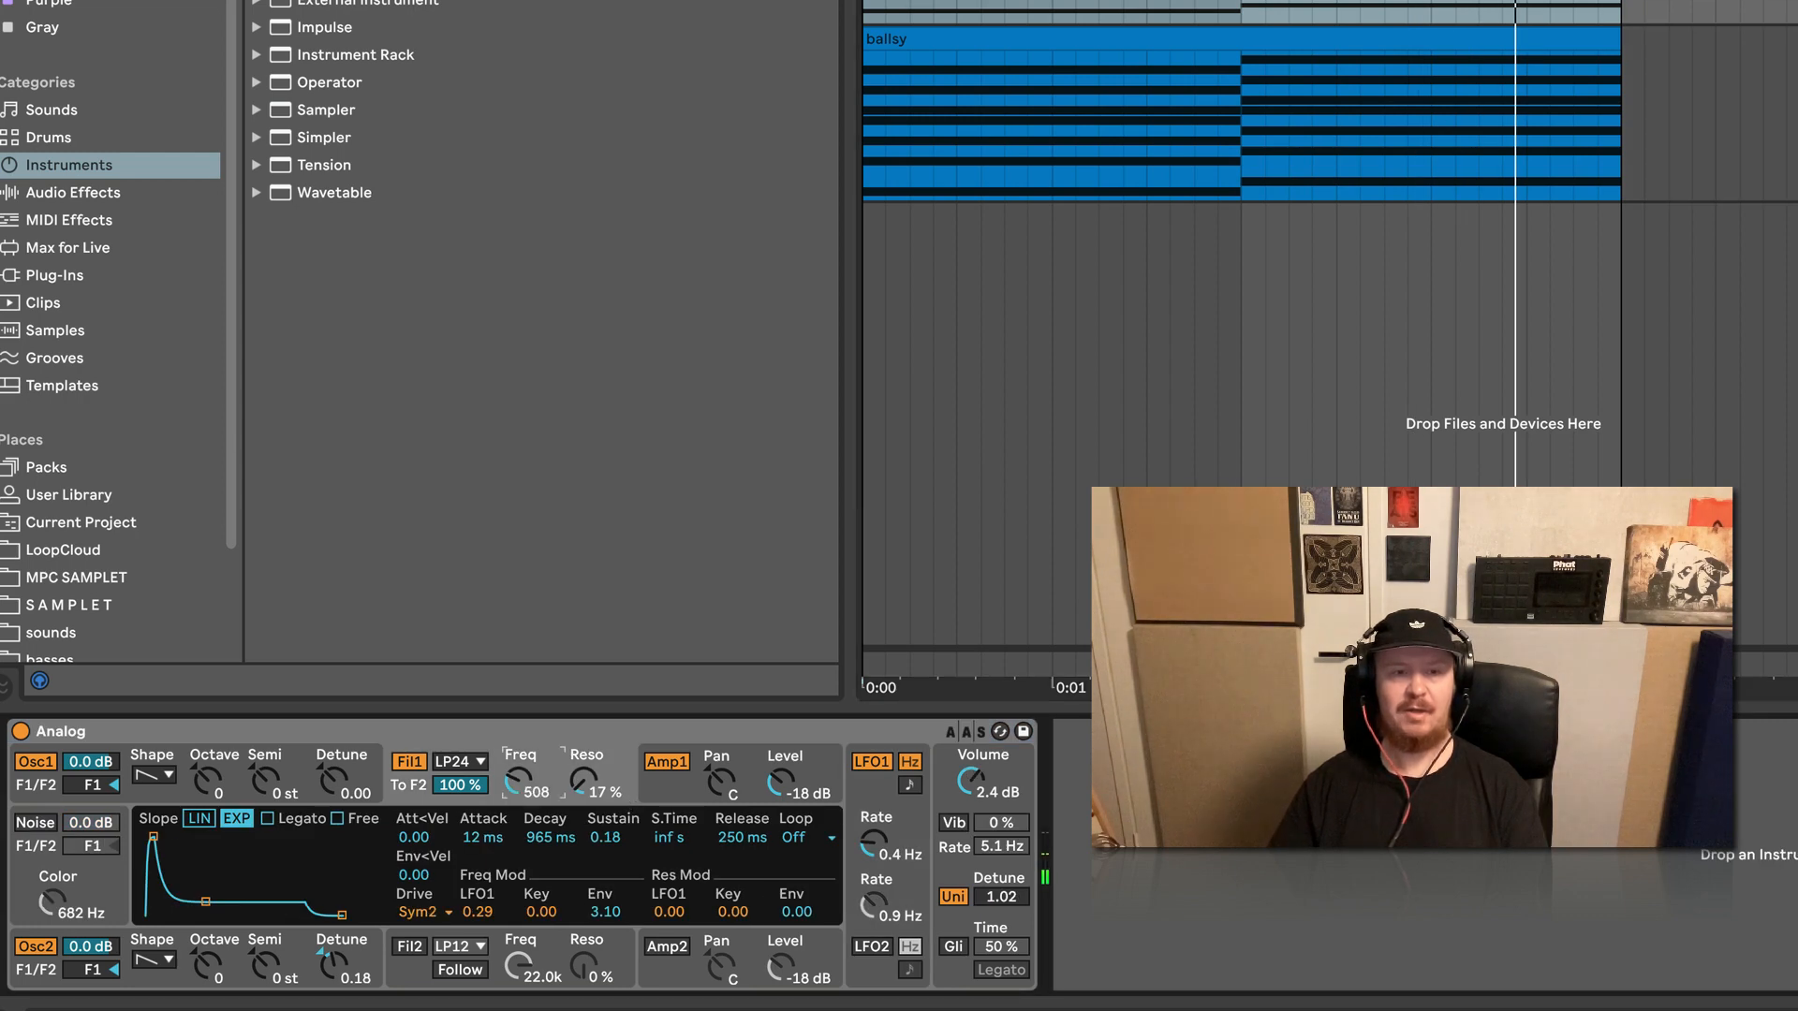
click(1169, 401)
key(space)
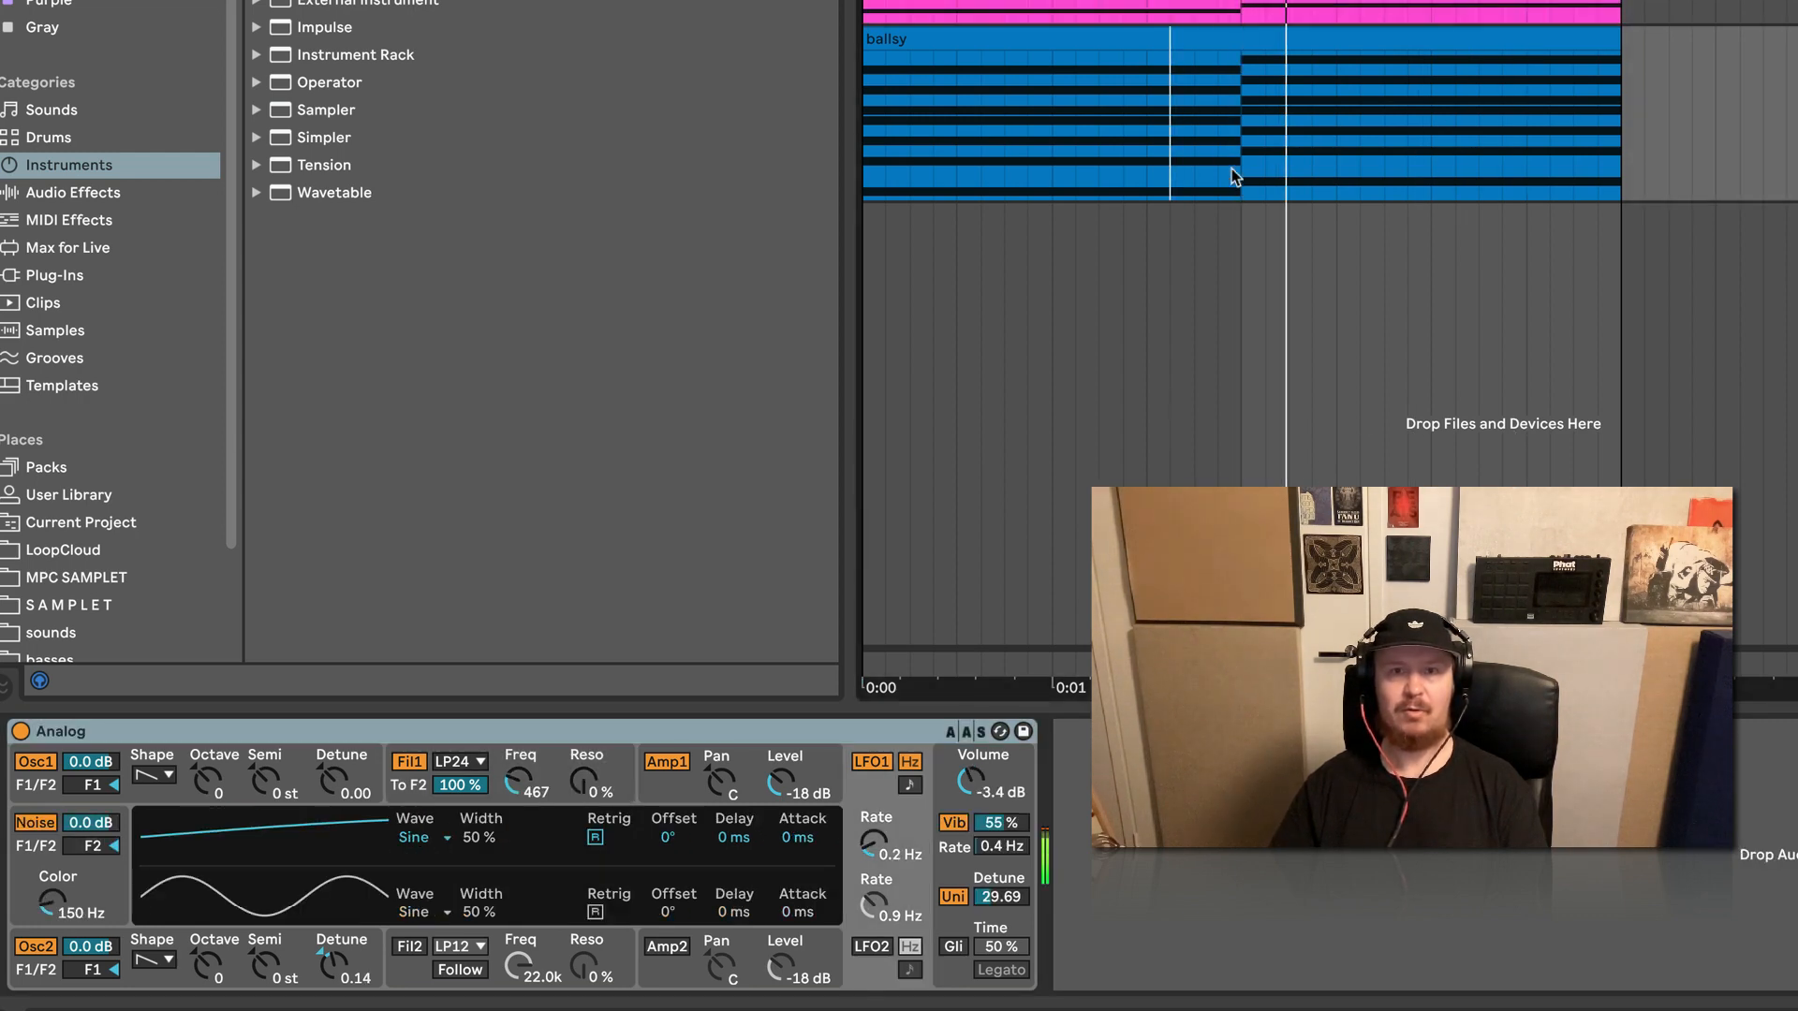
click(1048, 32)
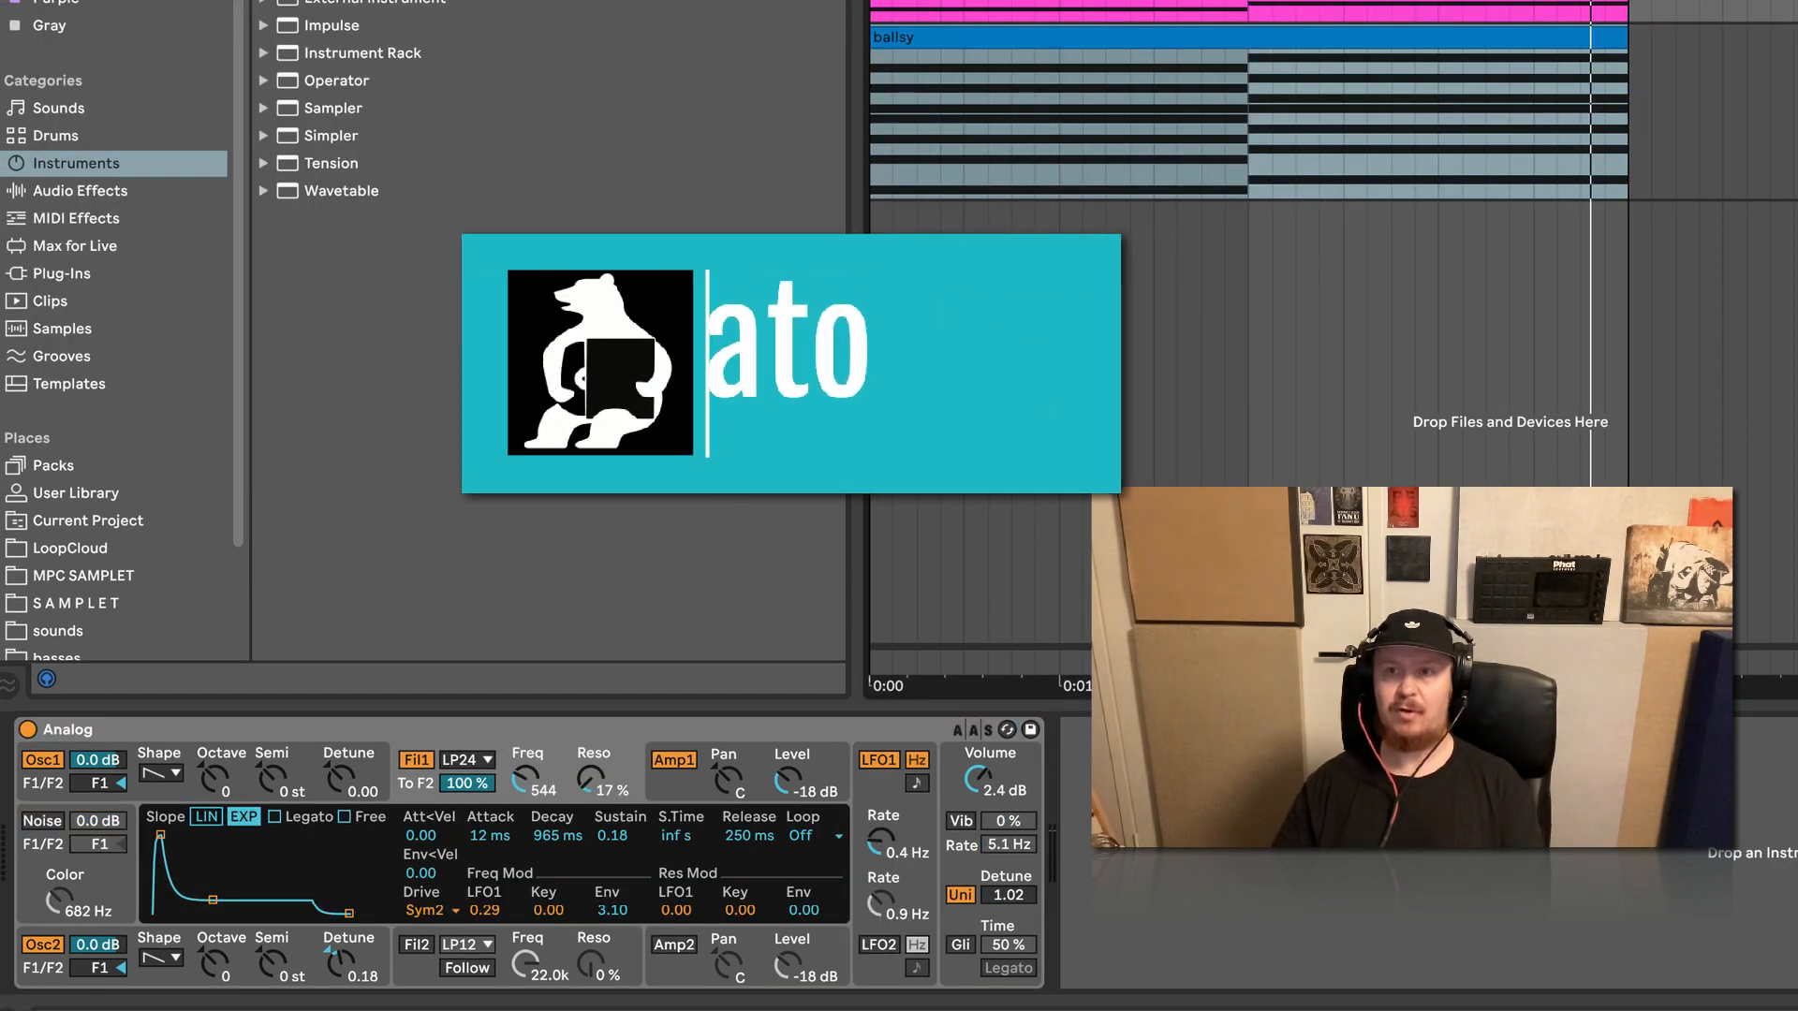
Enable vibrato on the first track's Analog and audition it at a 10 Hz rate and 95 % amount
click(961, 820)
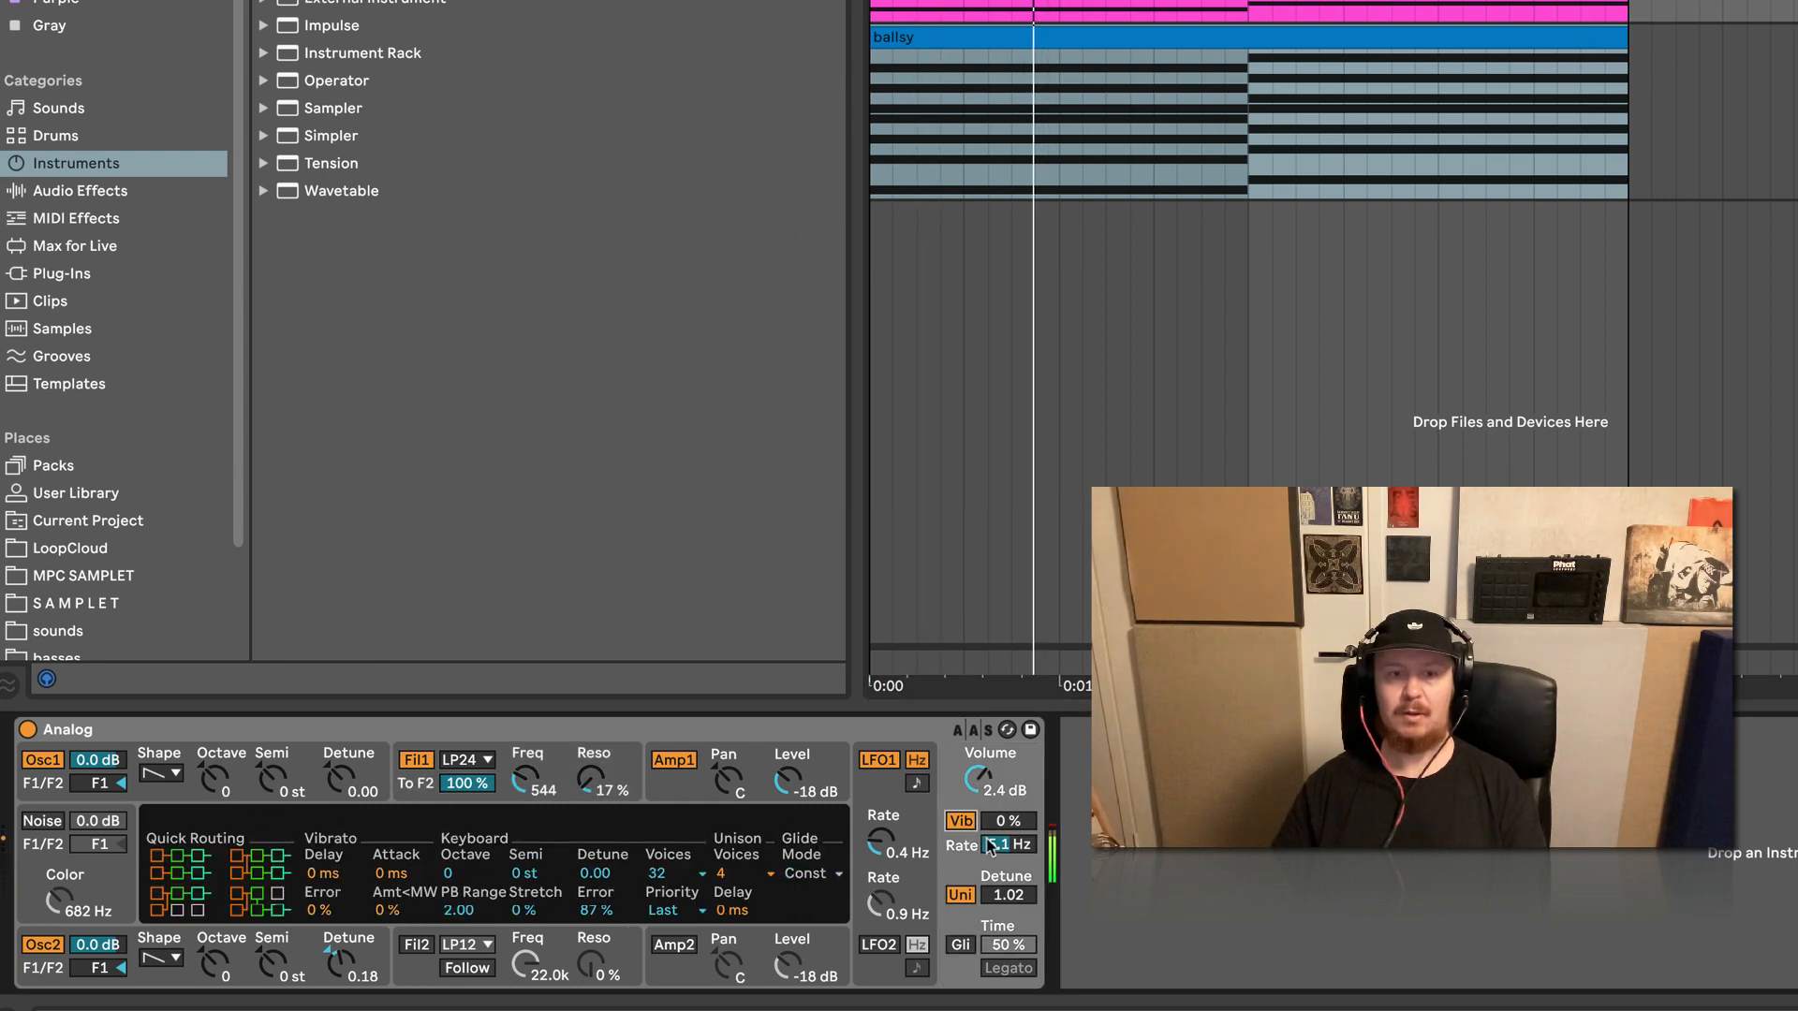
drag(993, 845, 993, 759)
drag(998, 822, 998, 758)
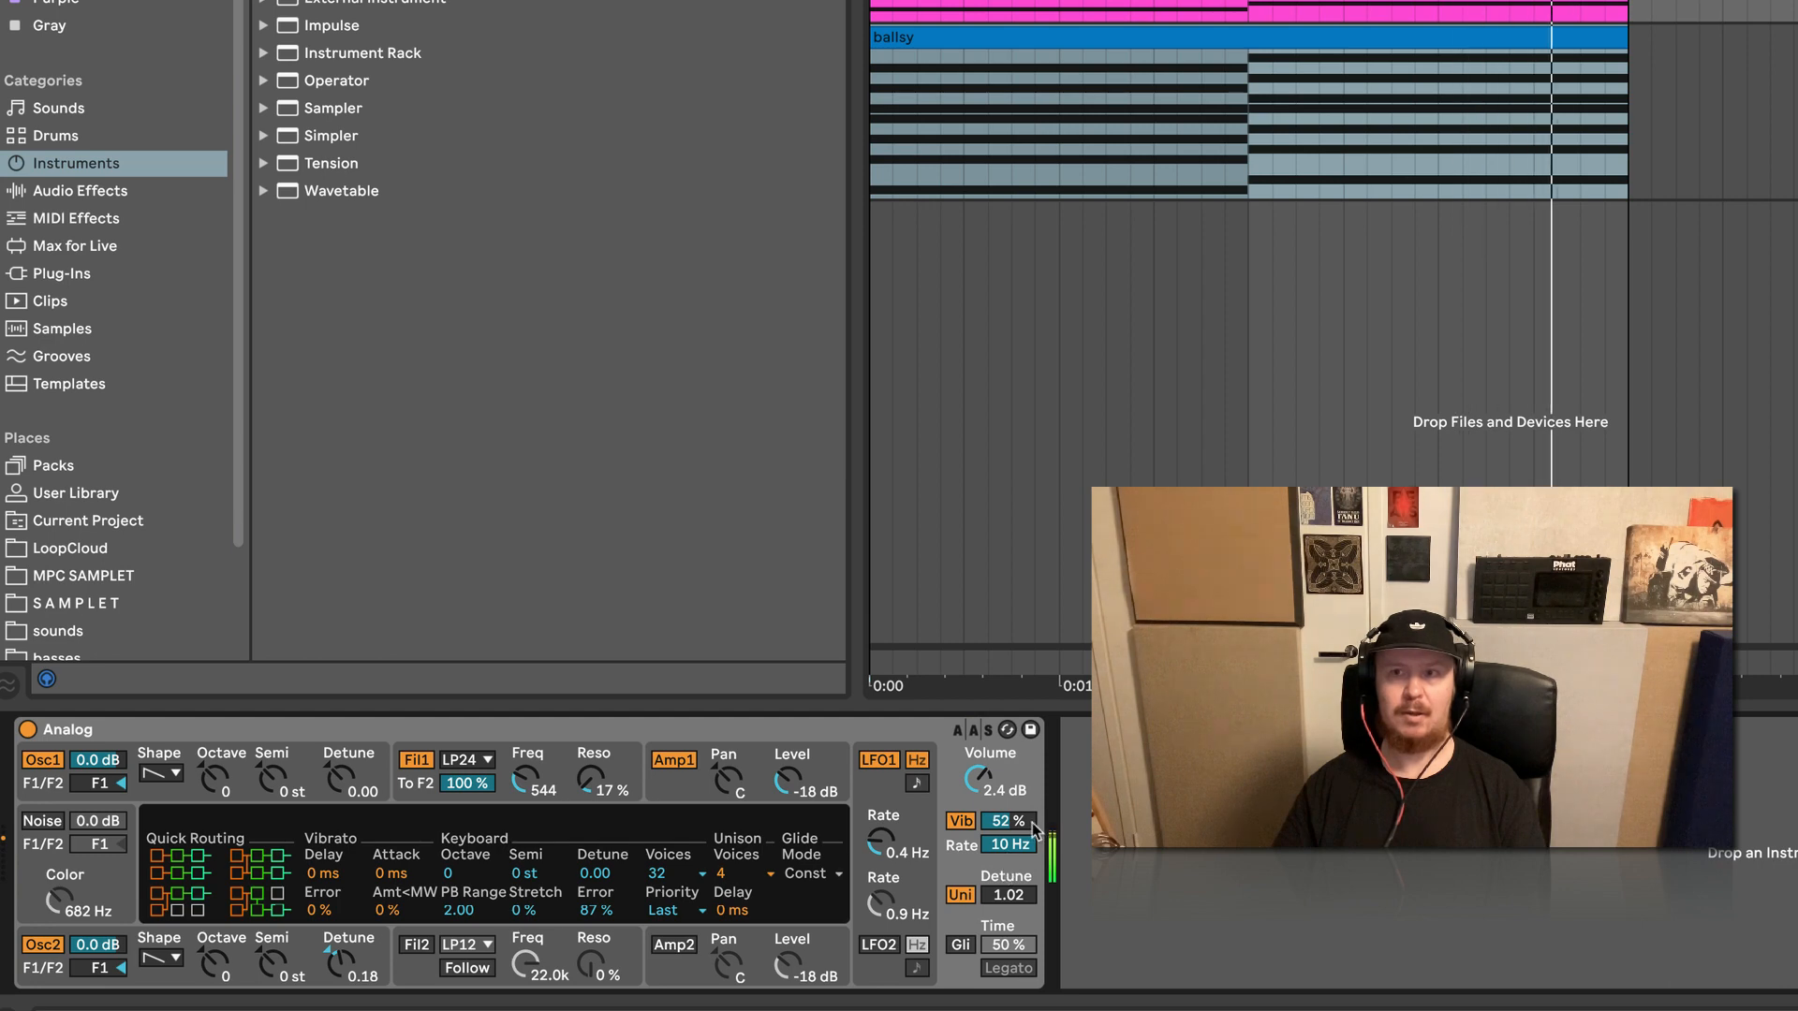
mouse_move(1008, 846)
mouse_down()
mouse_move(1007, 876)
mouse_move(1008, 833)
mouse_up()
drag(1001, 820, 1001, 777)
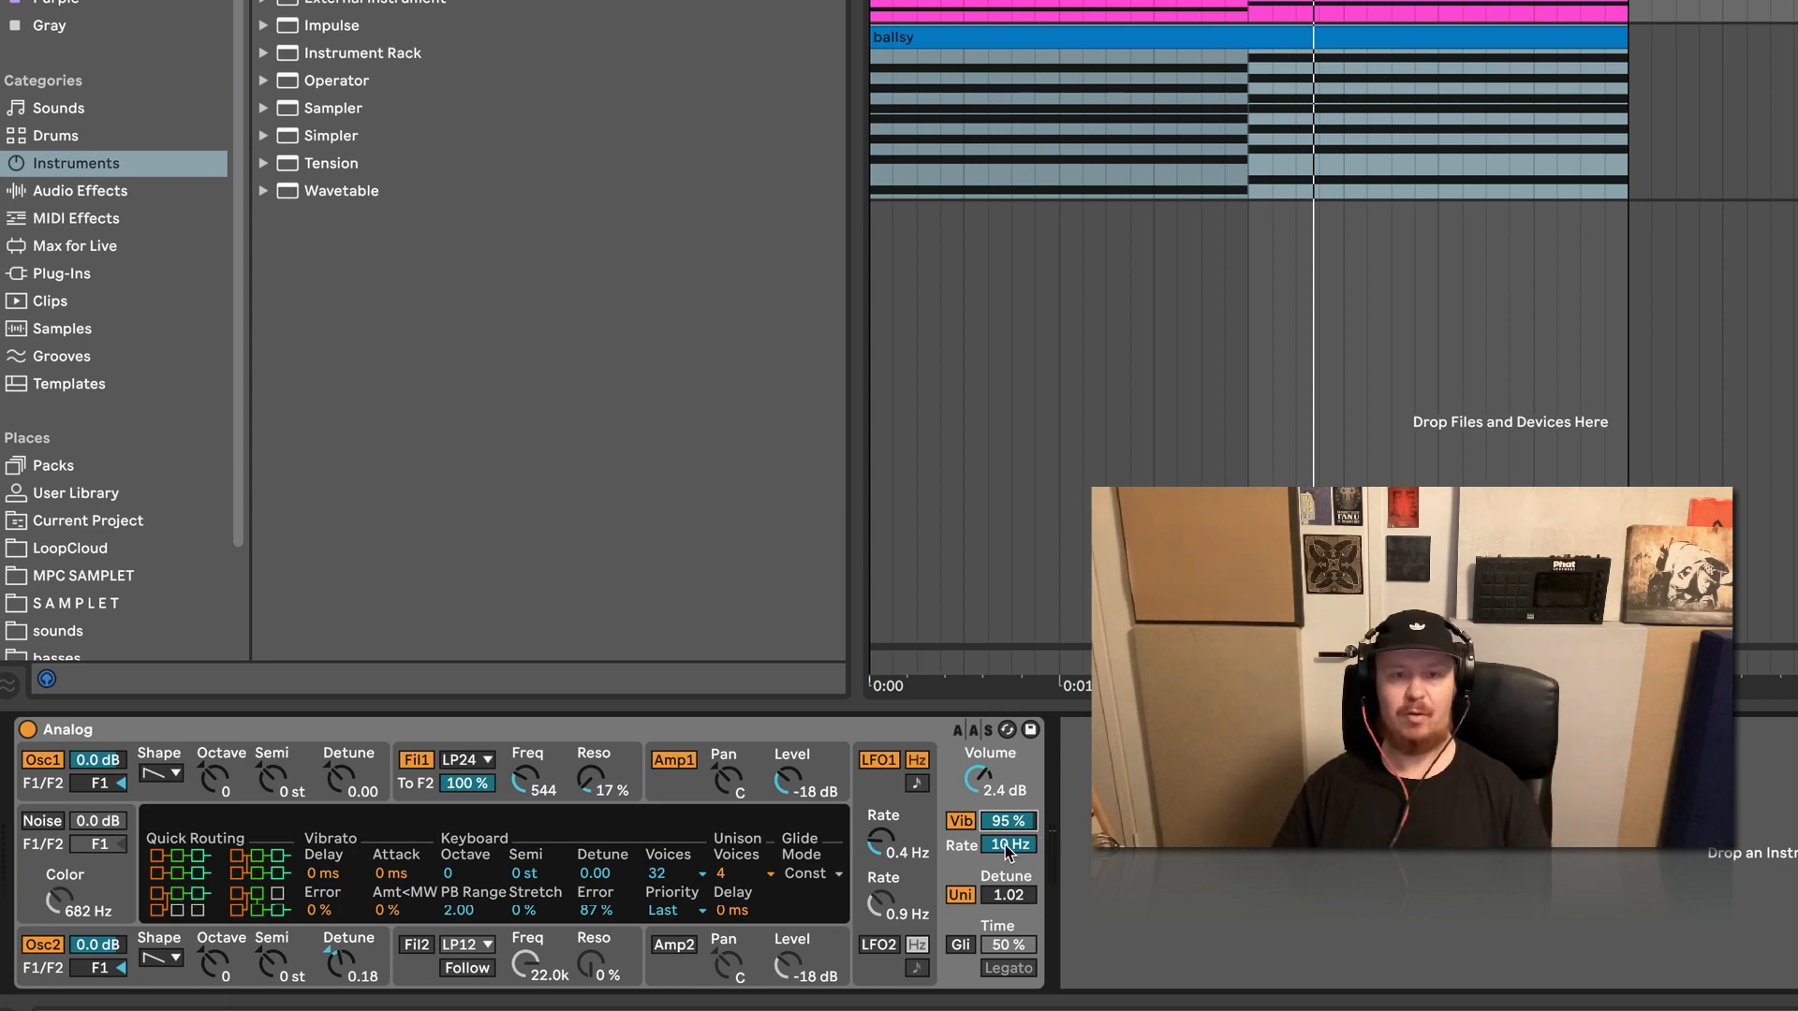
key(space)
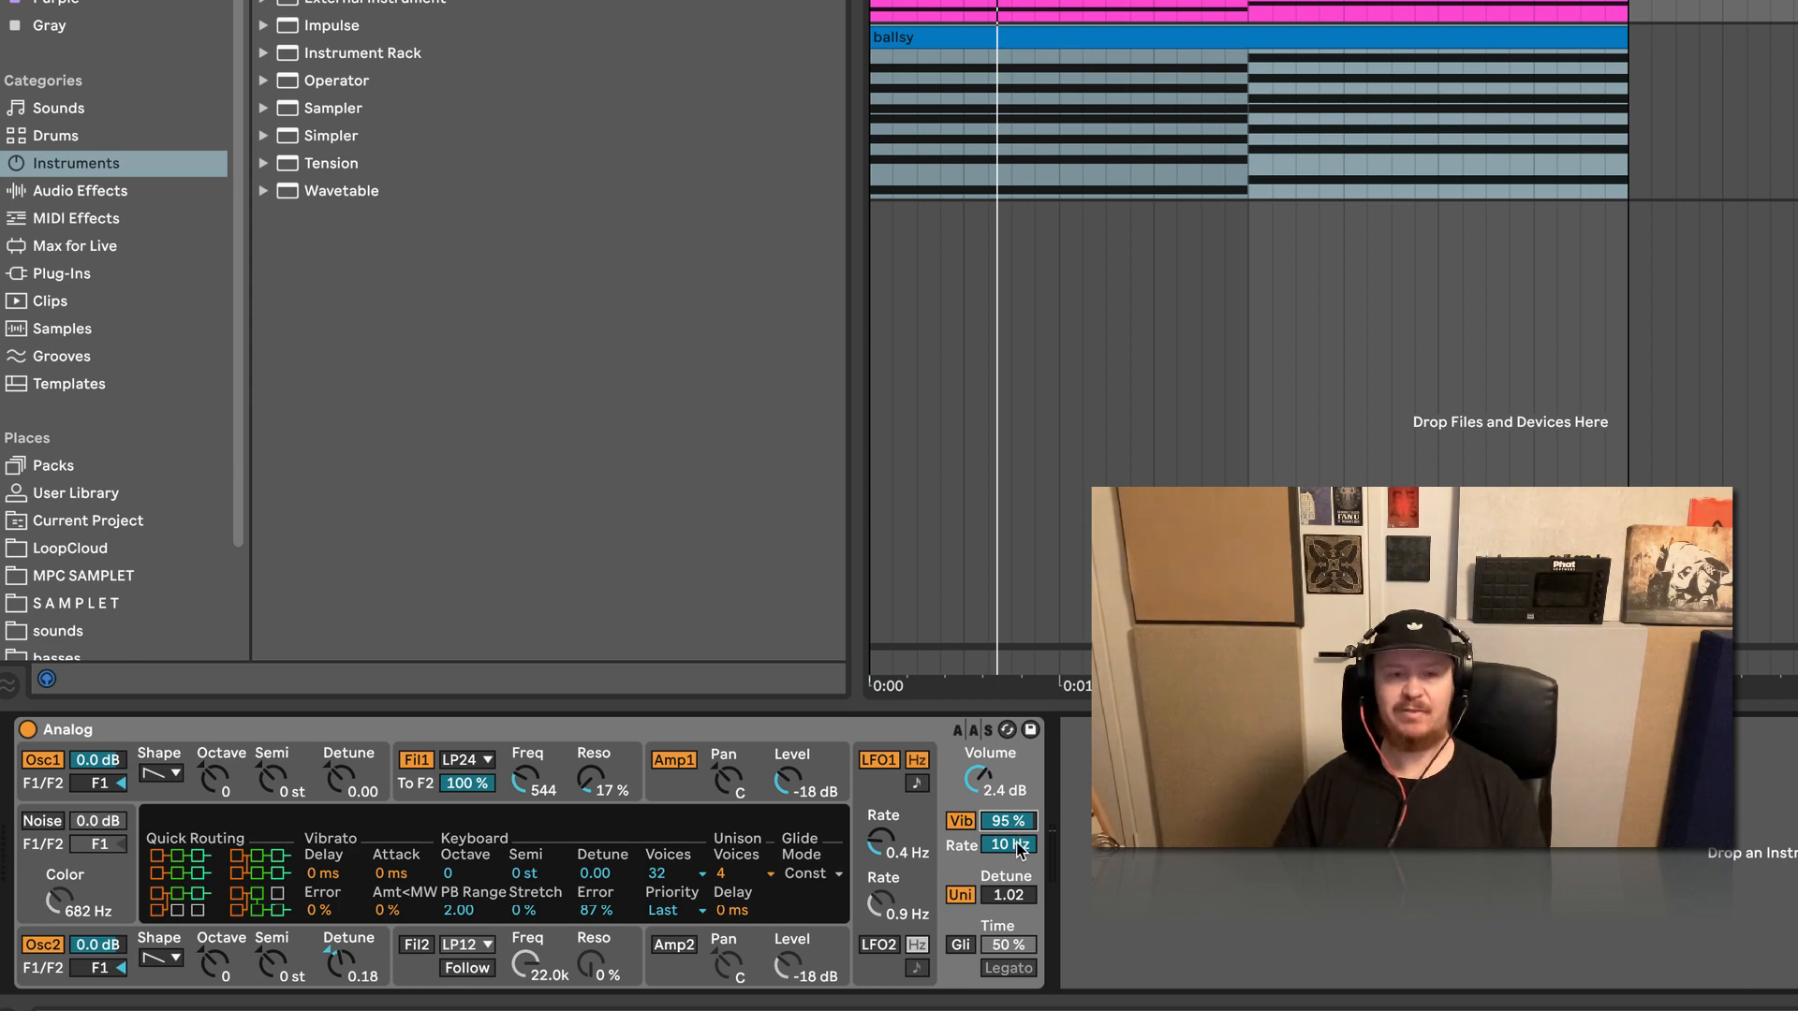
Set the vibrato to a 0.6 Hz rate and 28 % amount while listening to the loop
key(space)
drag(1018, 843, 1018, 890)
key(space)
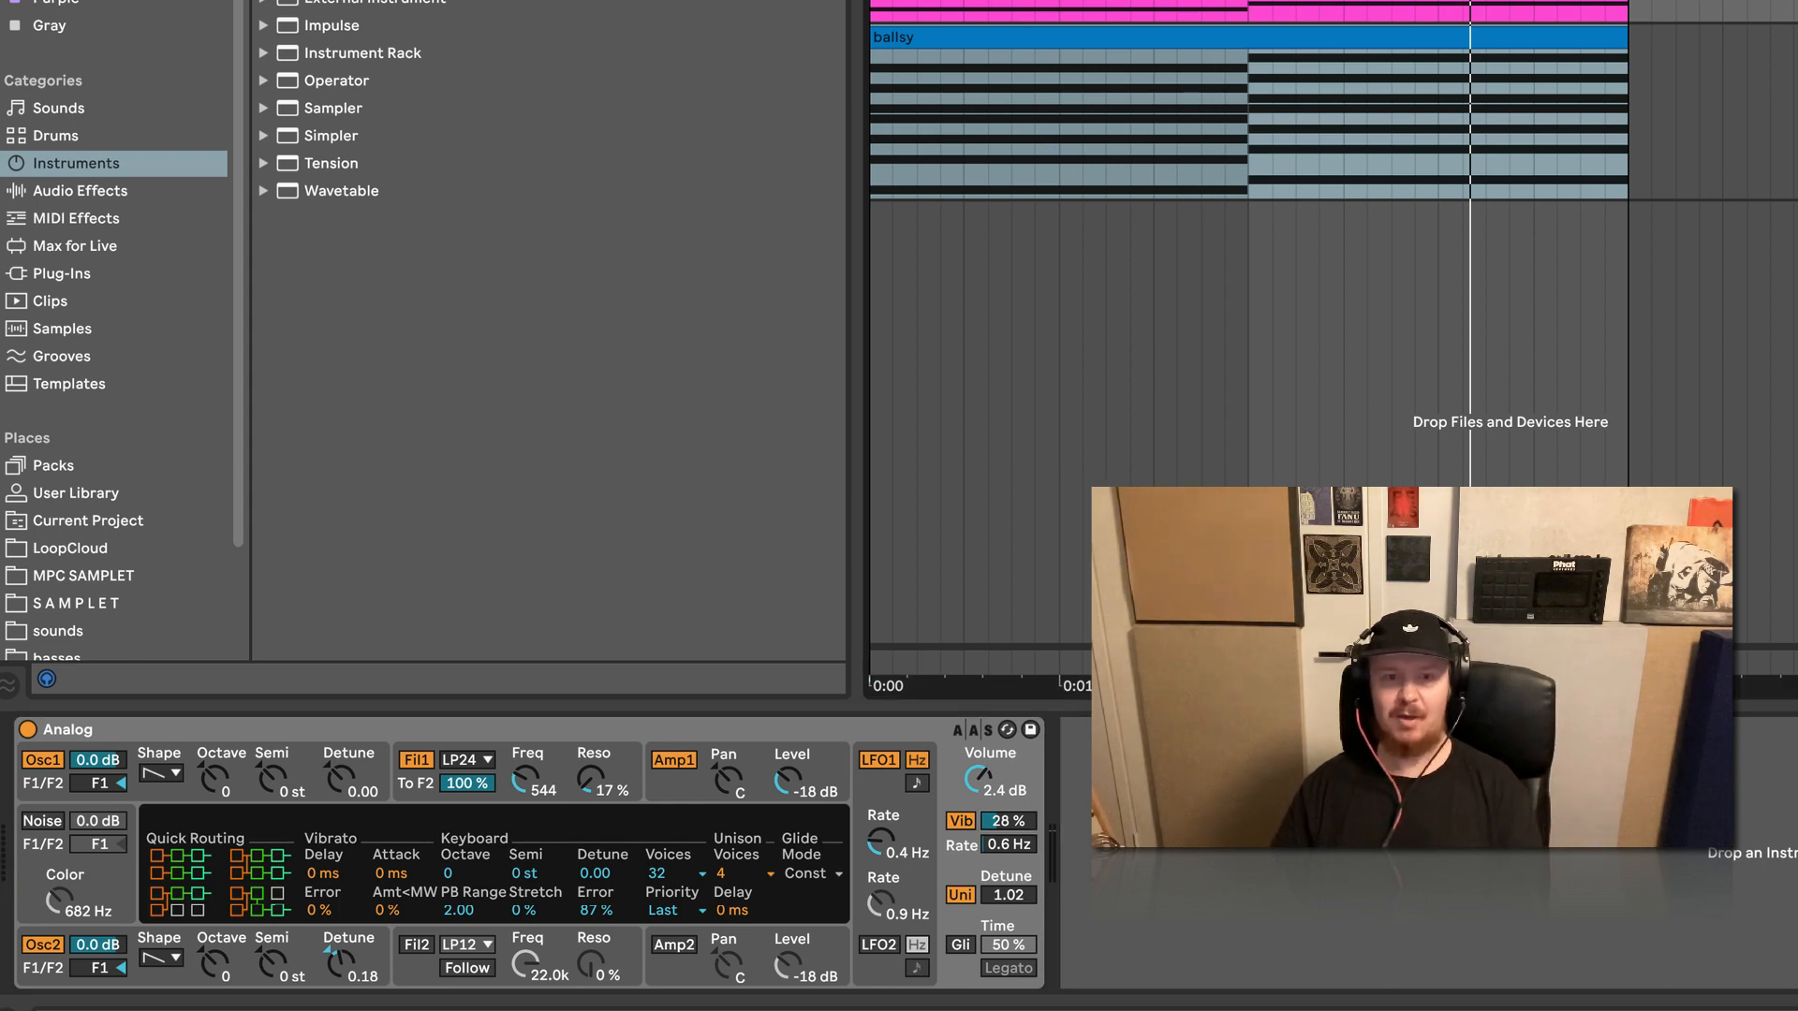
Check the ballsy track's Analog settings for comparison, and set the first track's unison detune to 31.02
key(Down)
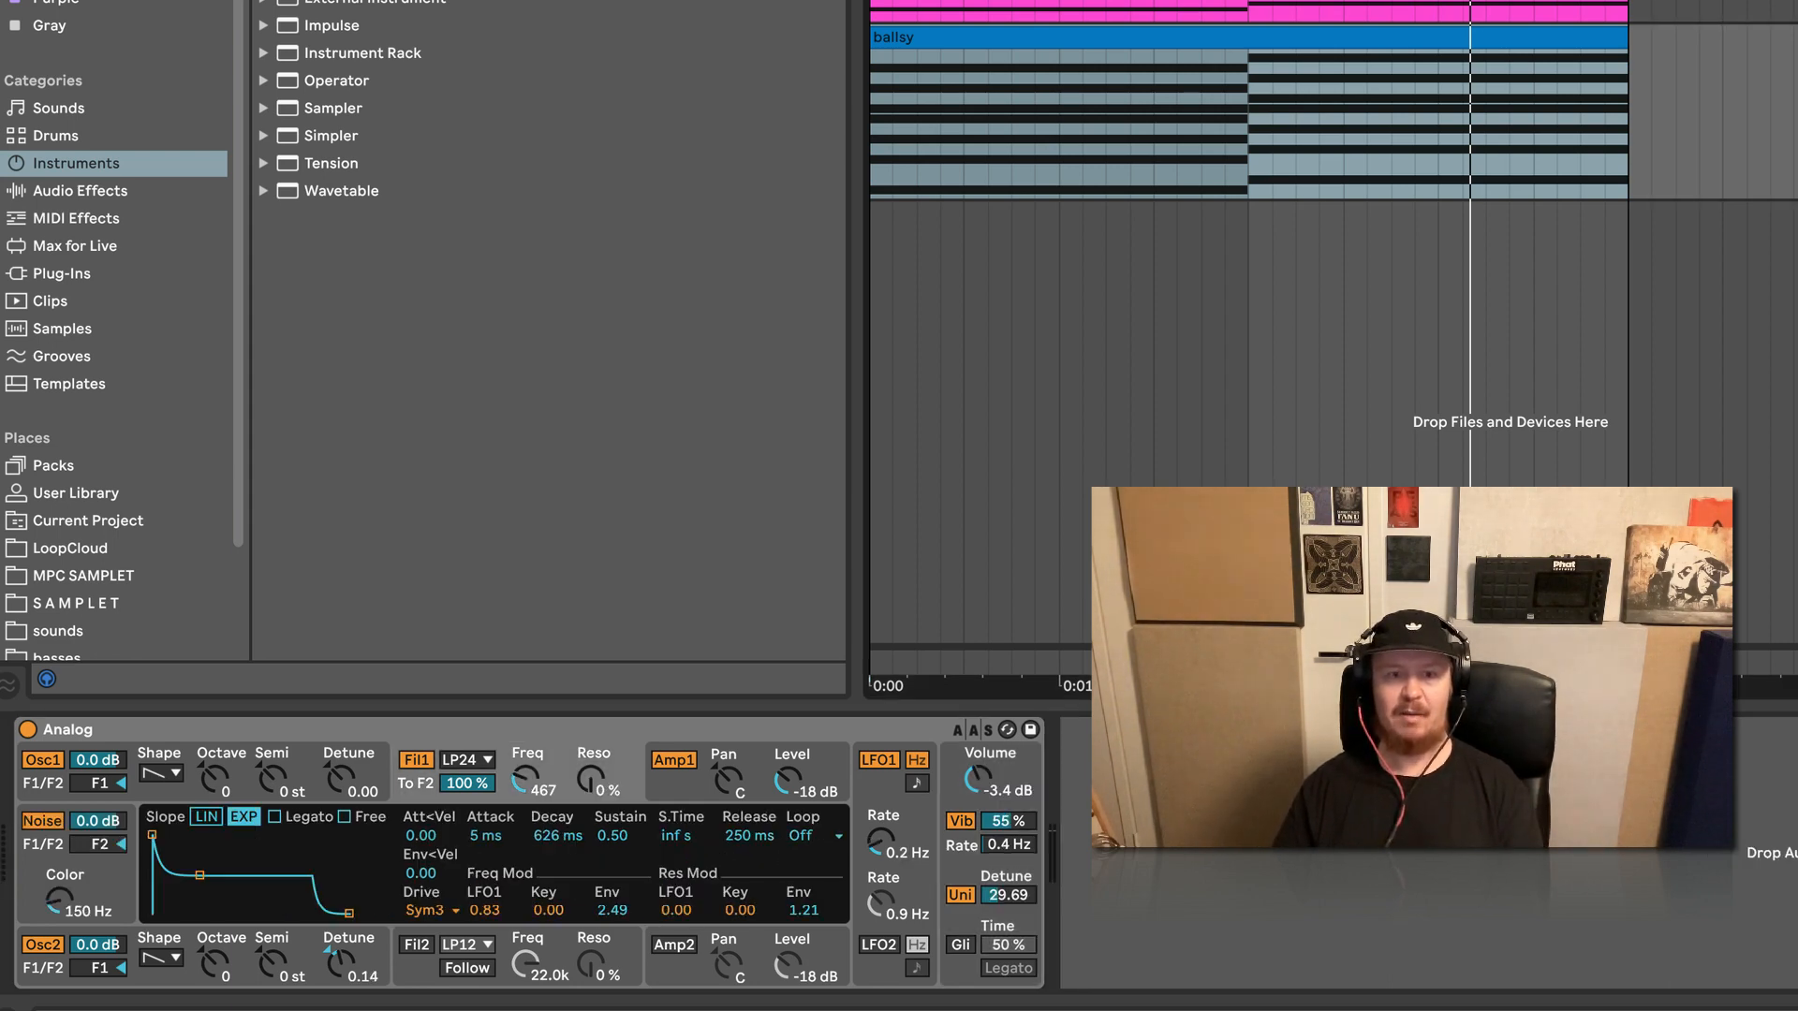
key(Down)
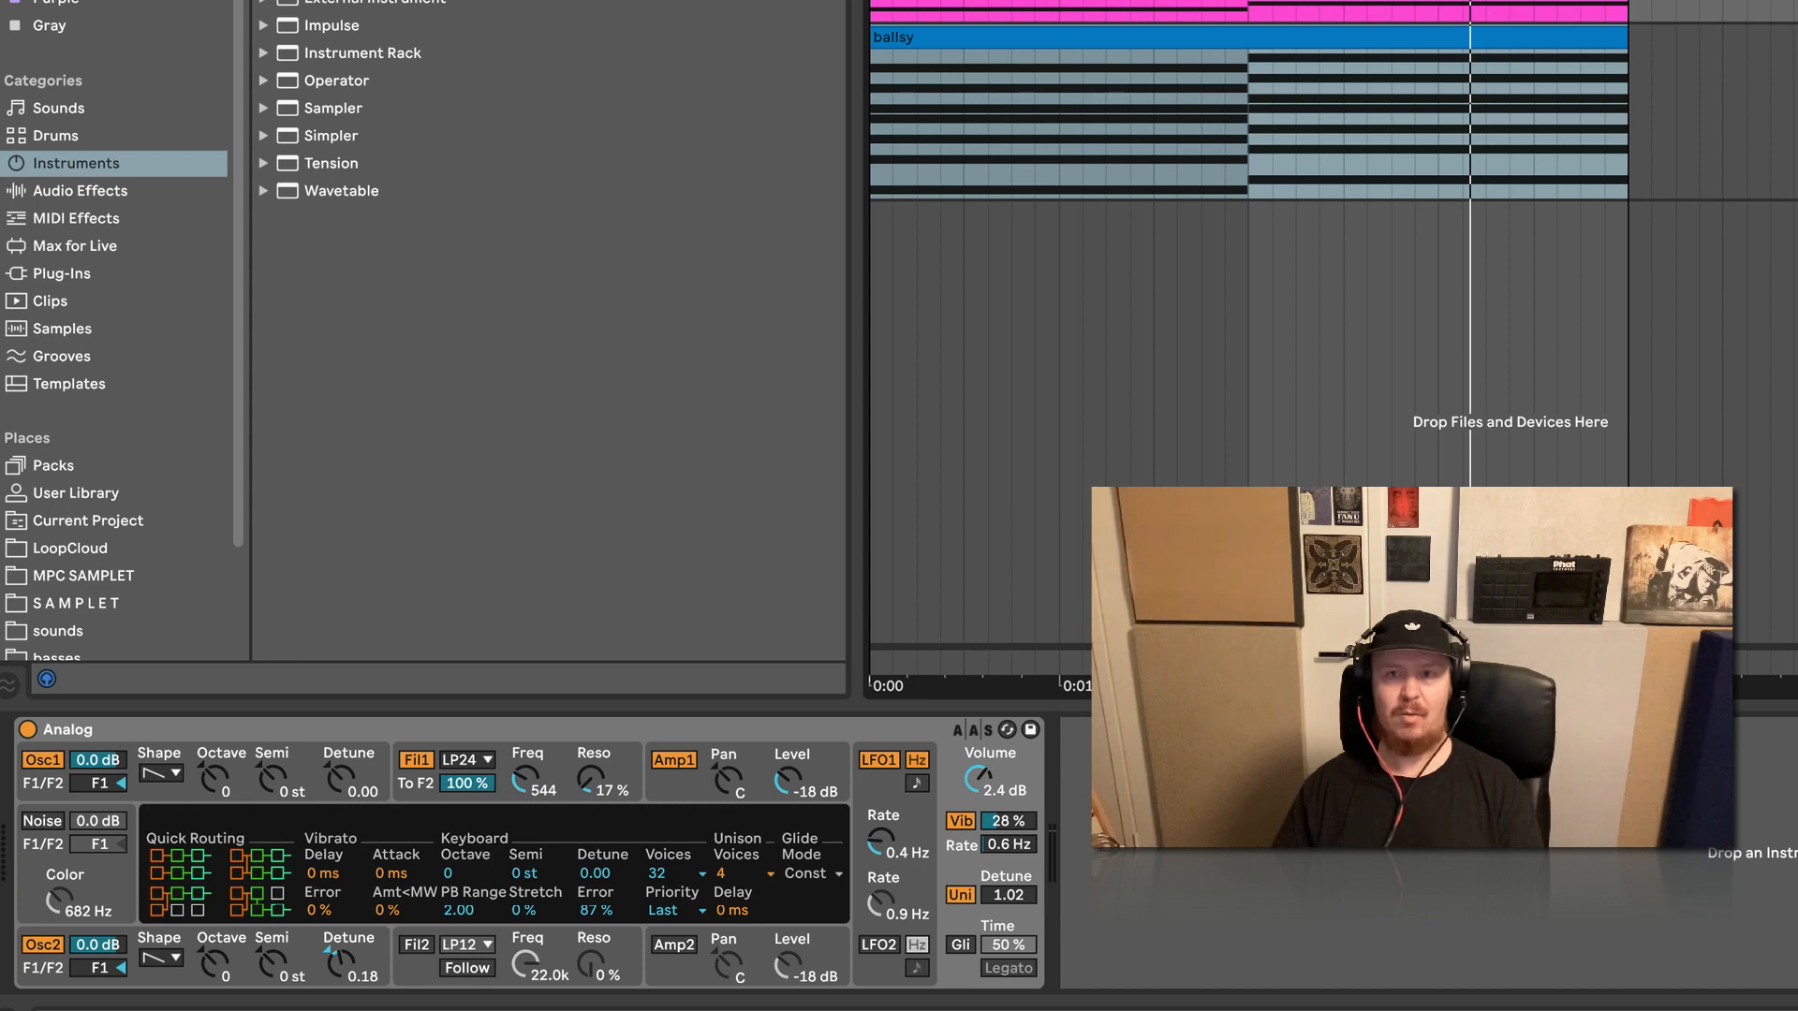
key(Up)
key(Down)
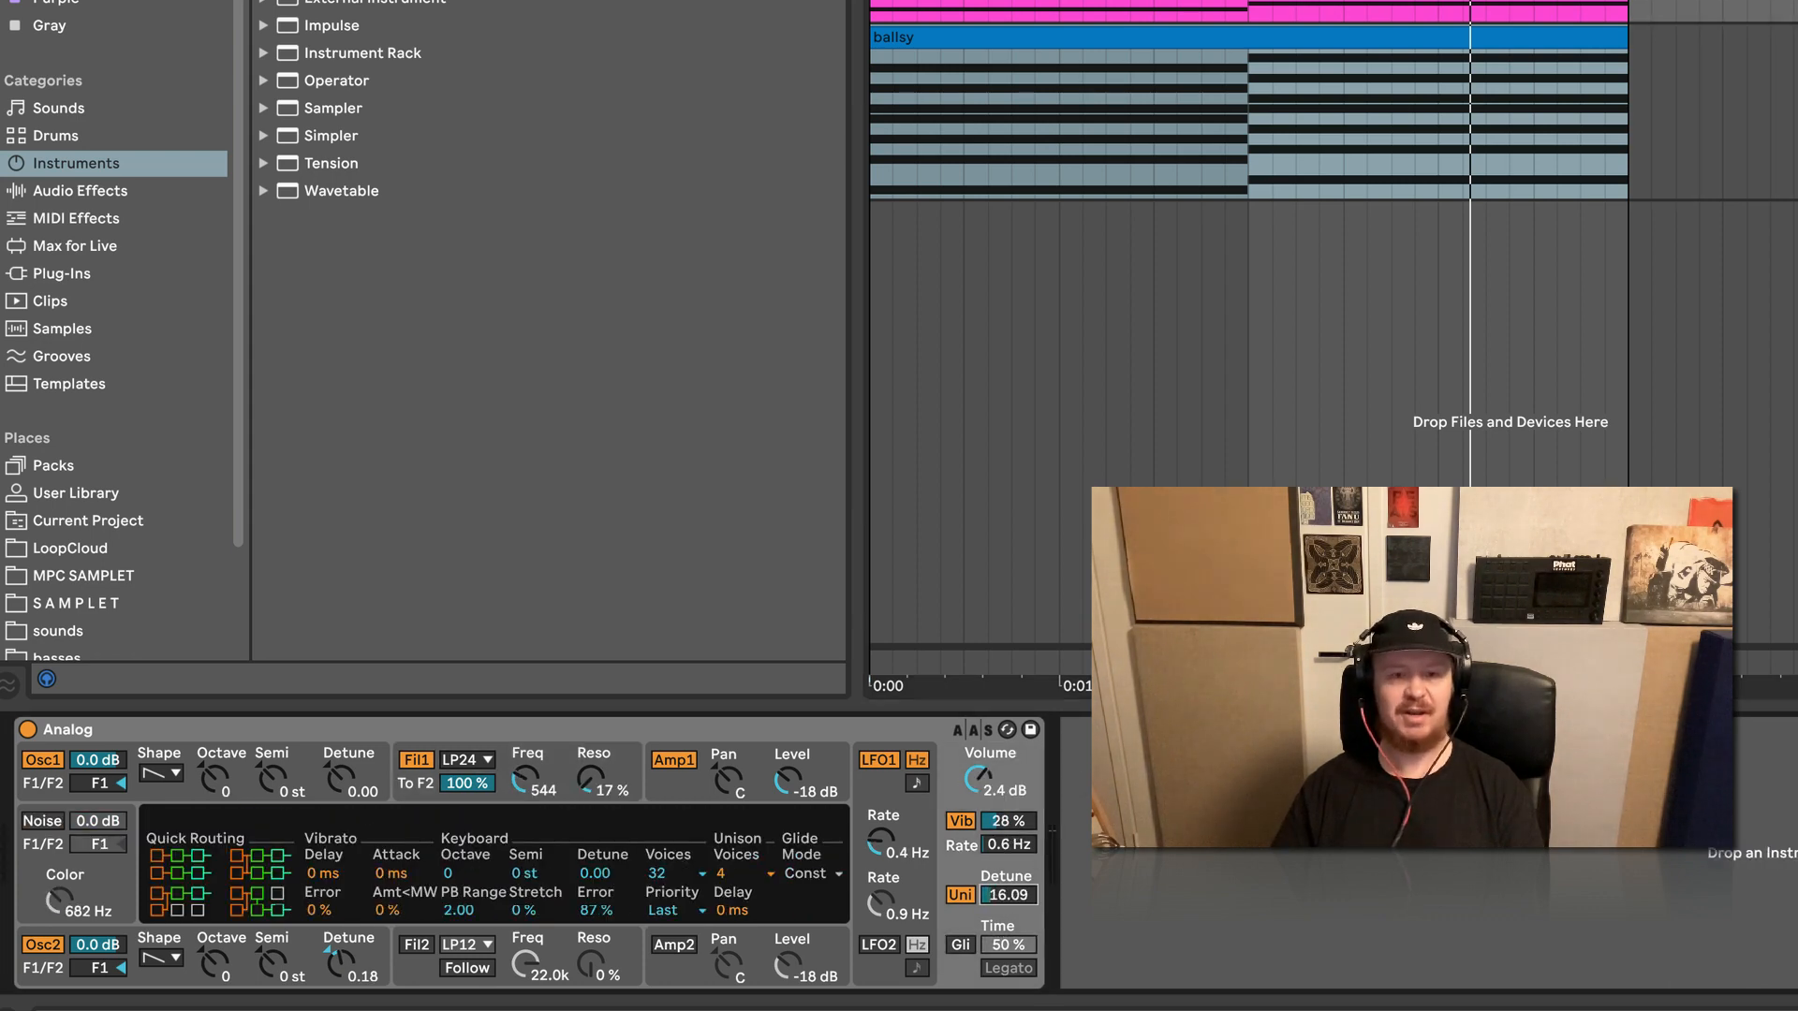
drag(1008, 895, 1008, 868)
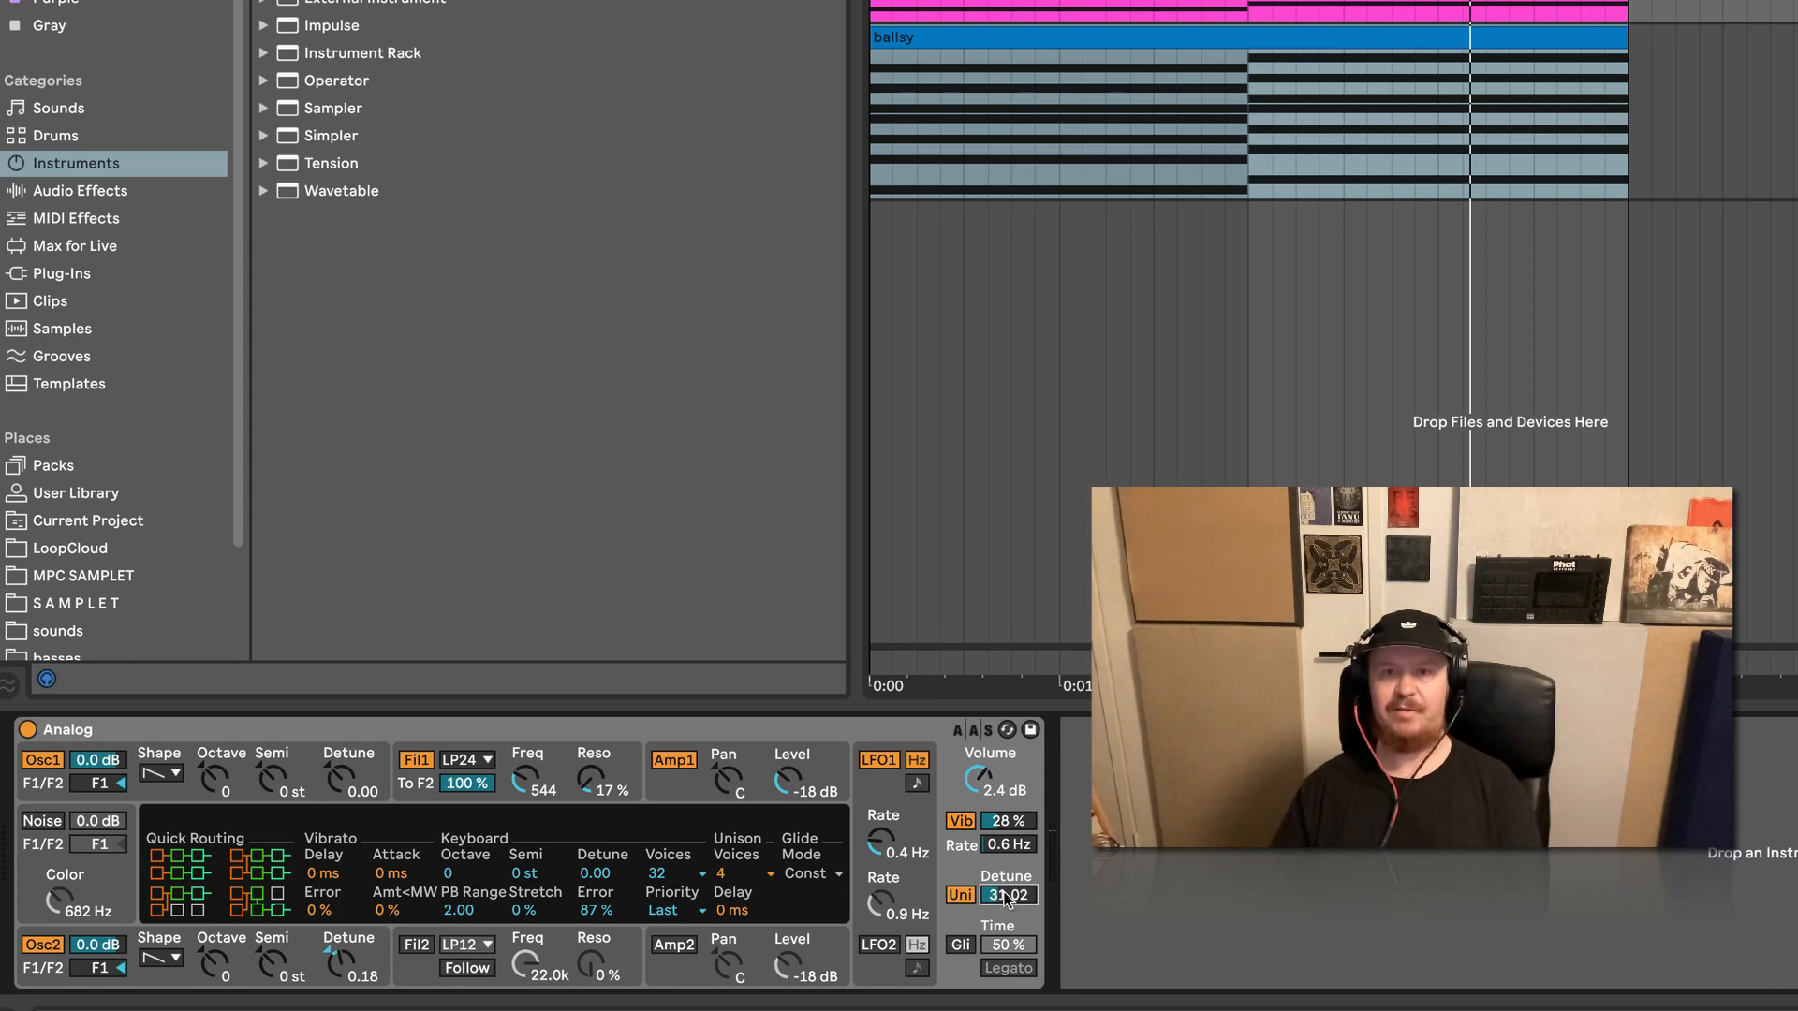
Return to the ballsy track's Analog, select the ballsy clip and show the plug-in windows
key(Up)
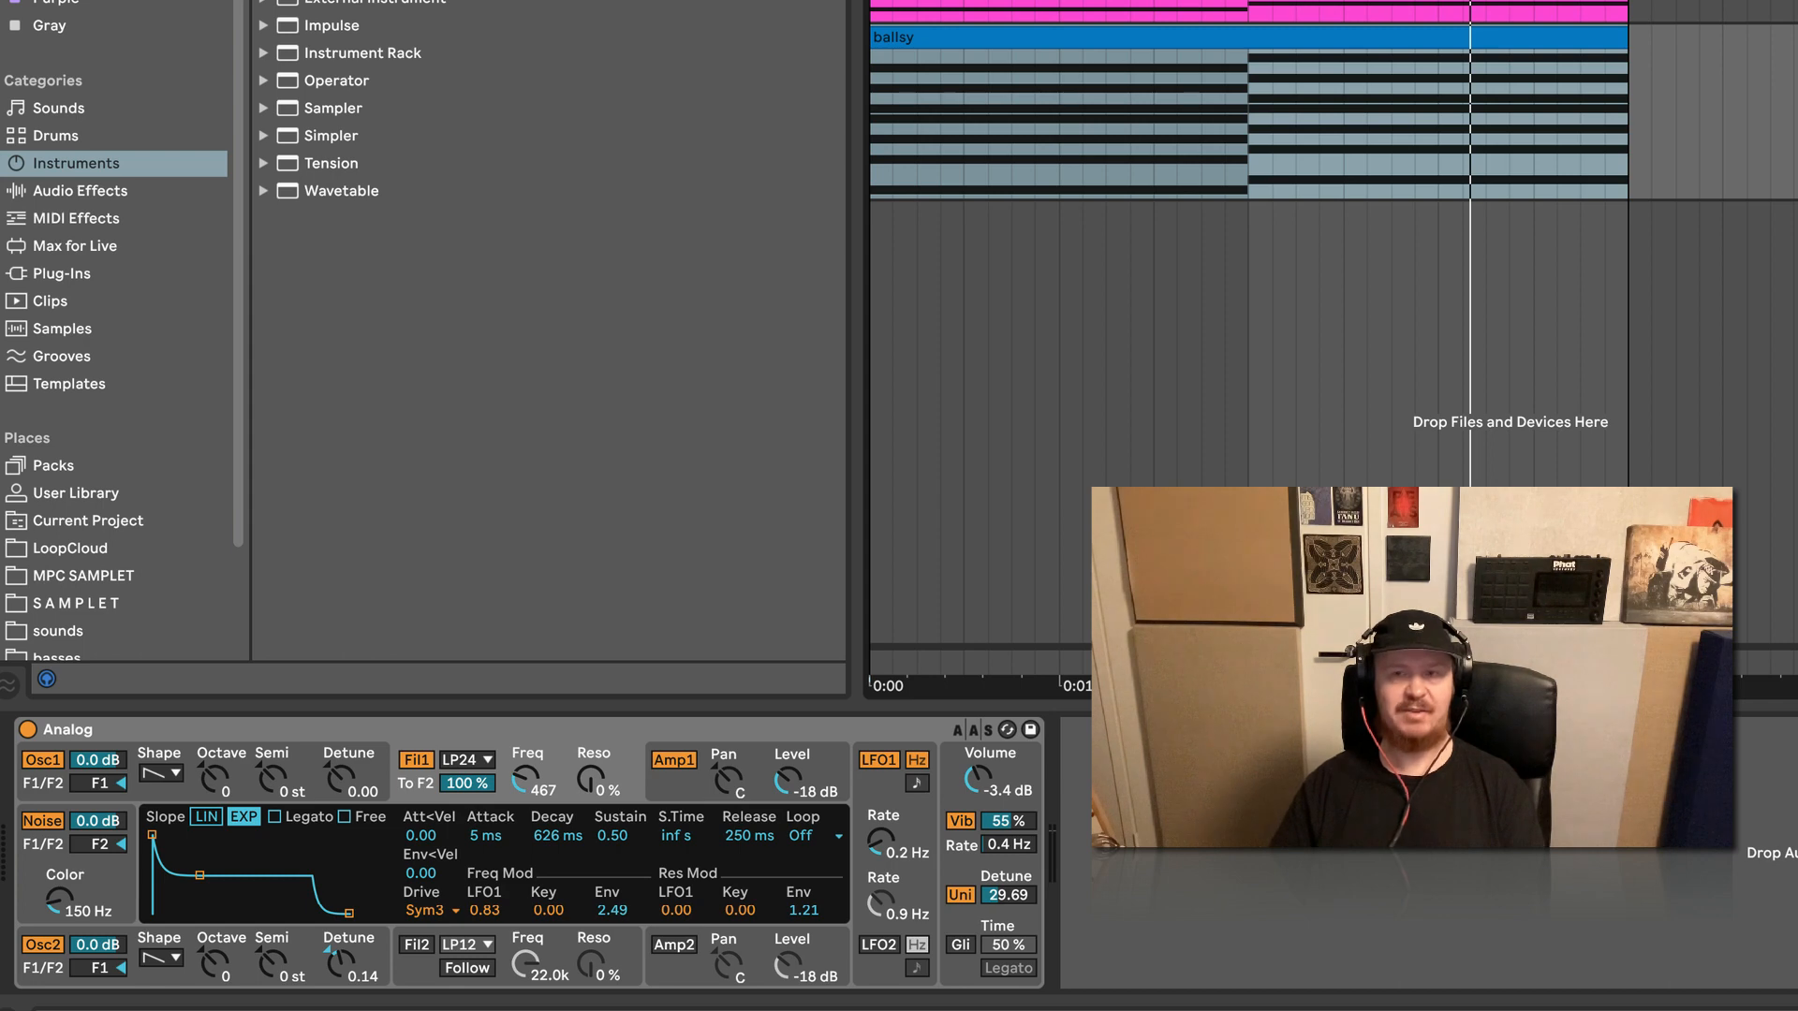
click(1056, 31)
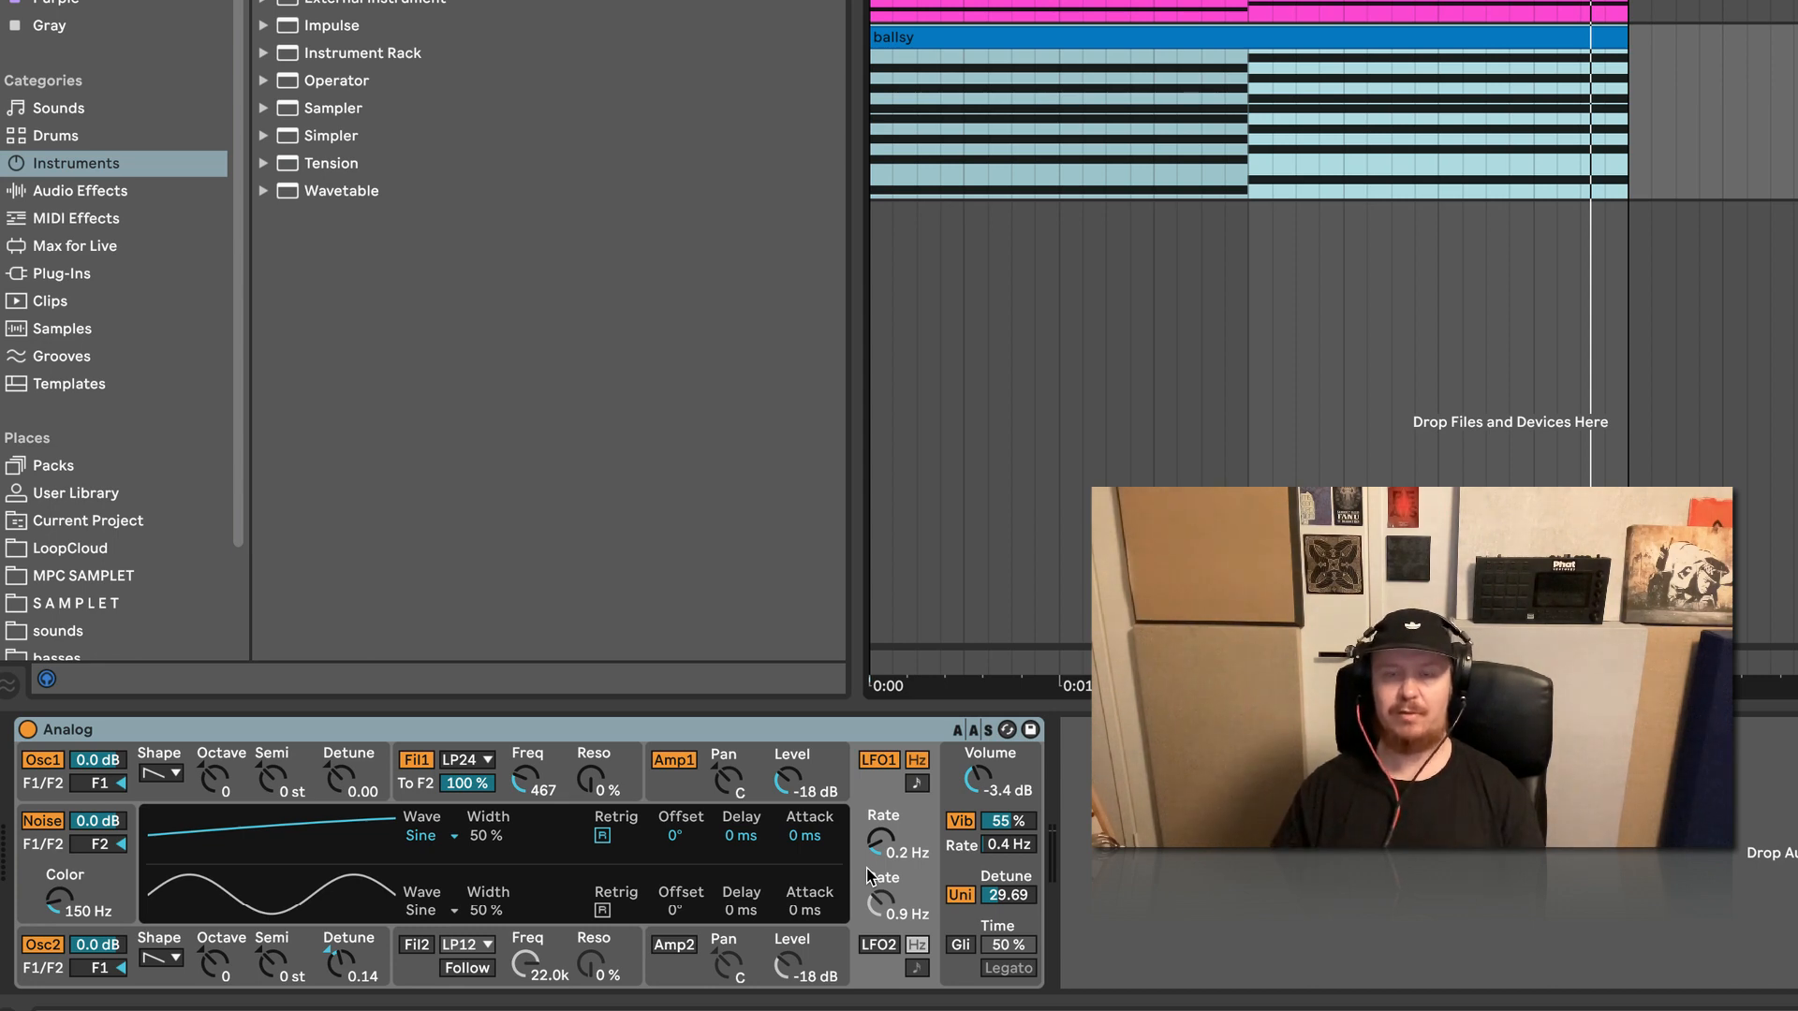
key(alt+super+p)
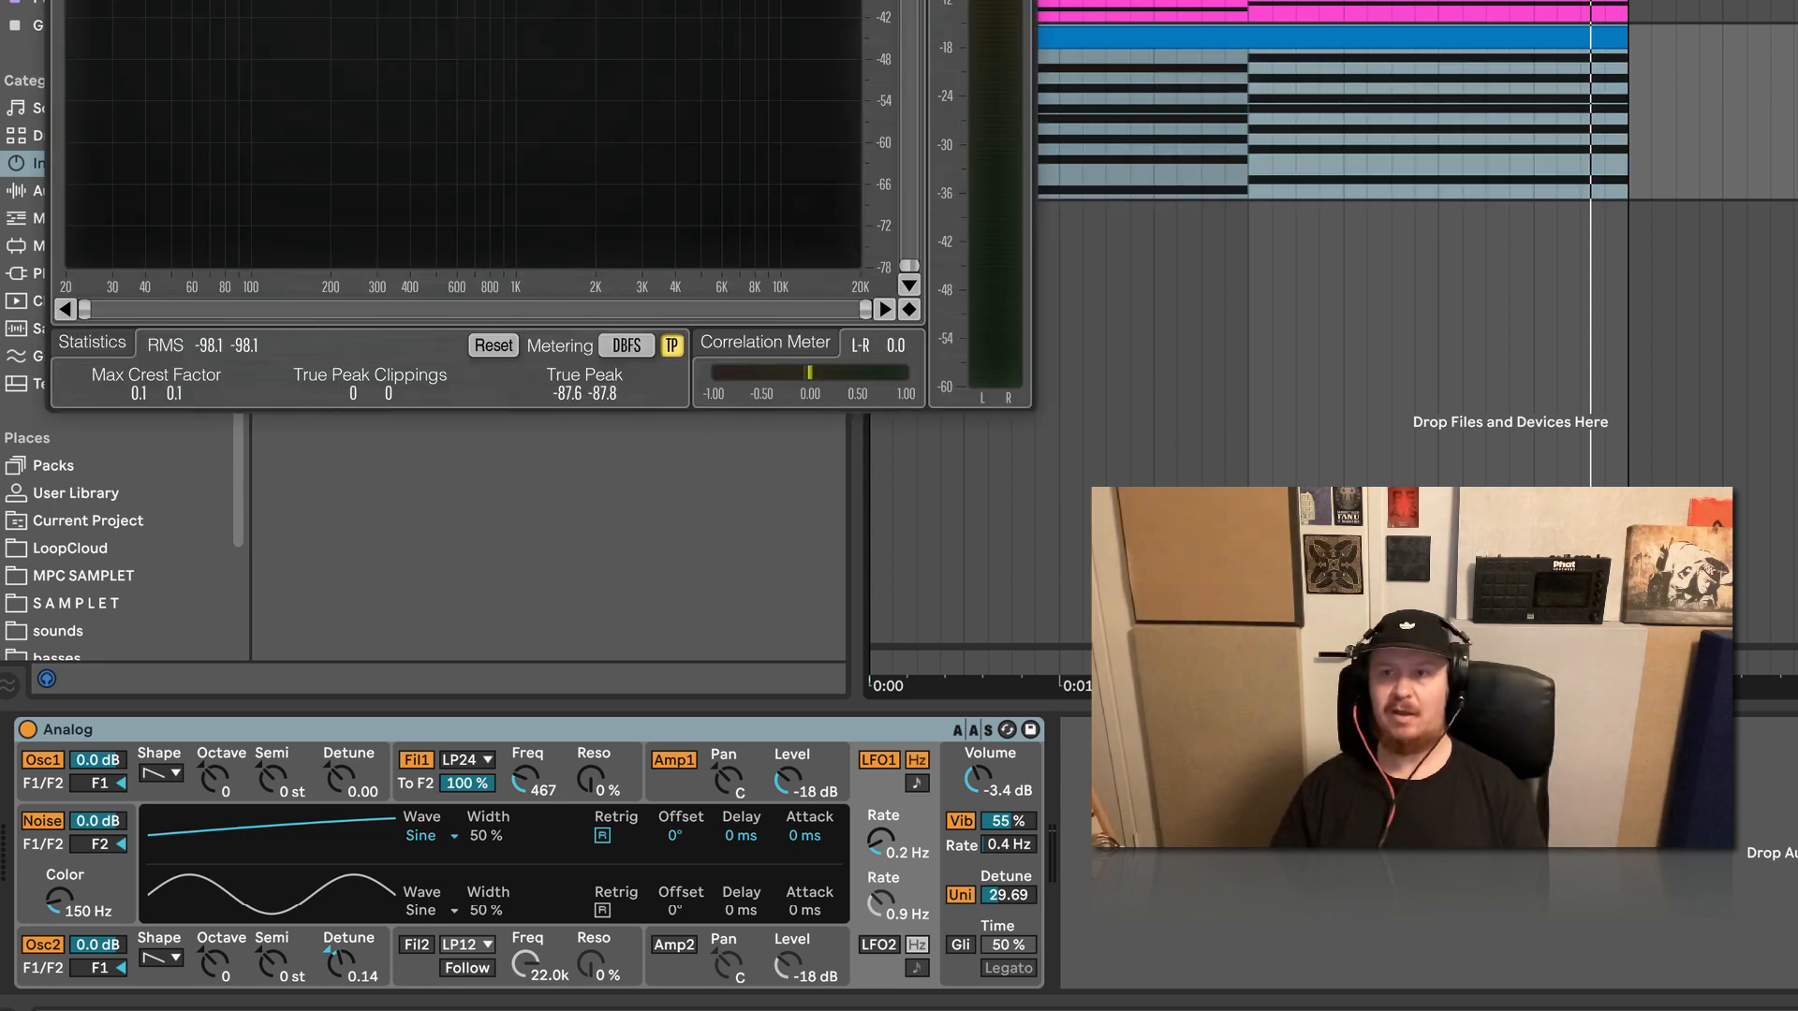
Hide the plug-in windows and check the ballsy track's Analog filter 1 envelope, modulation and drive settings
key(alt+super+p)
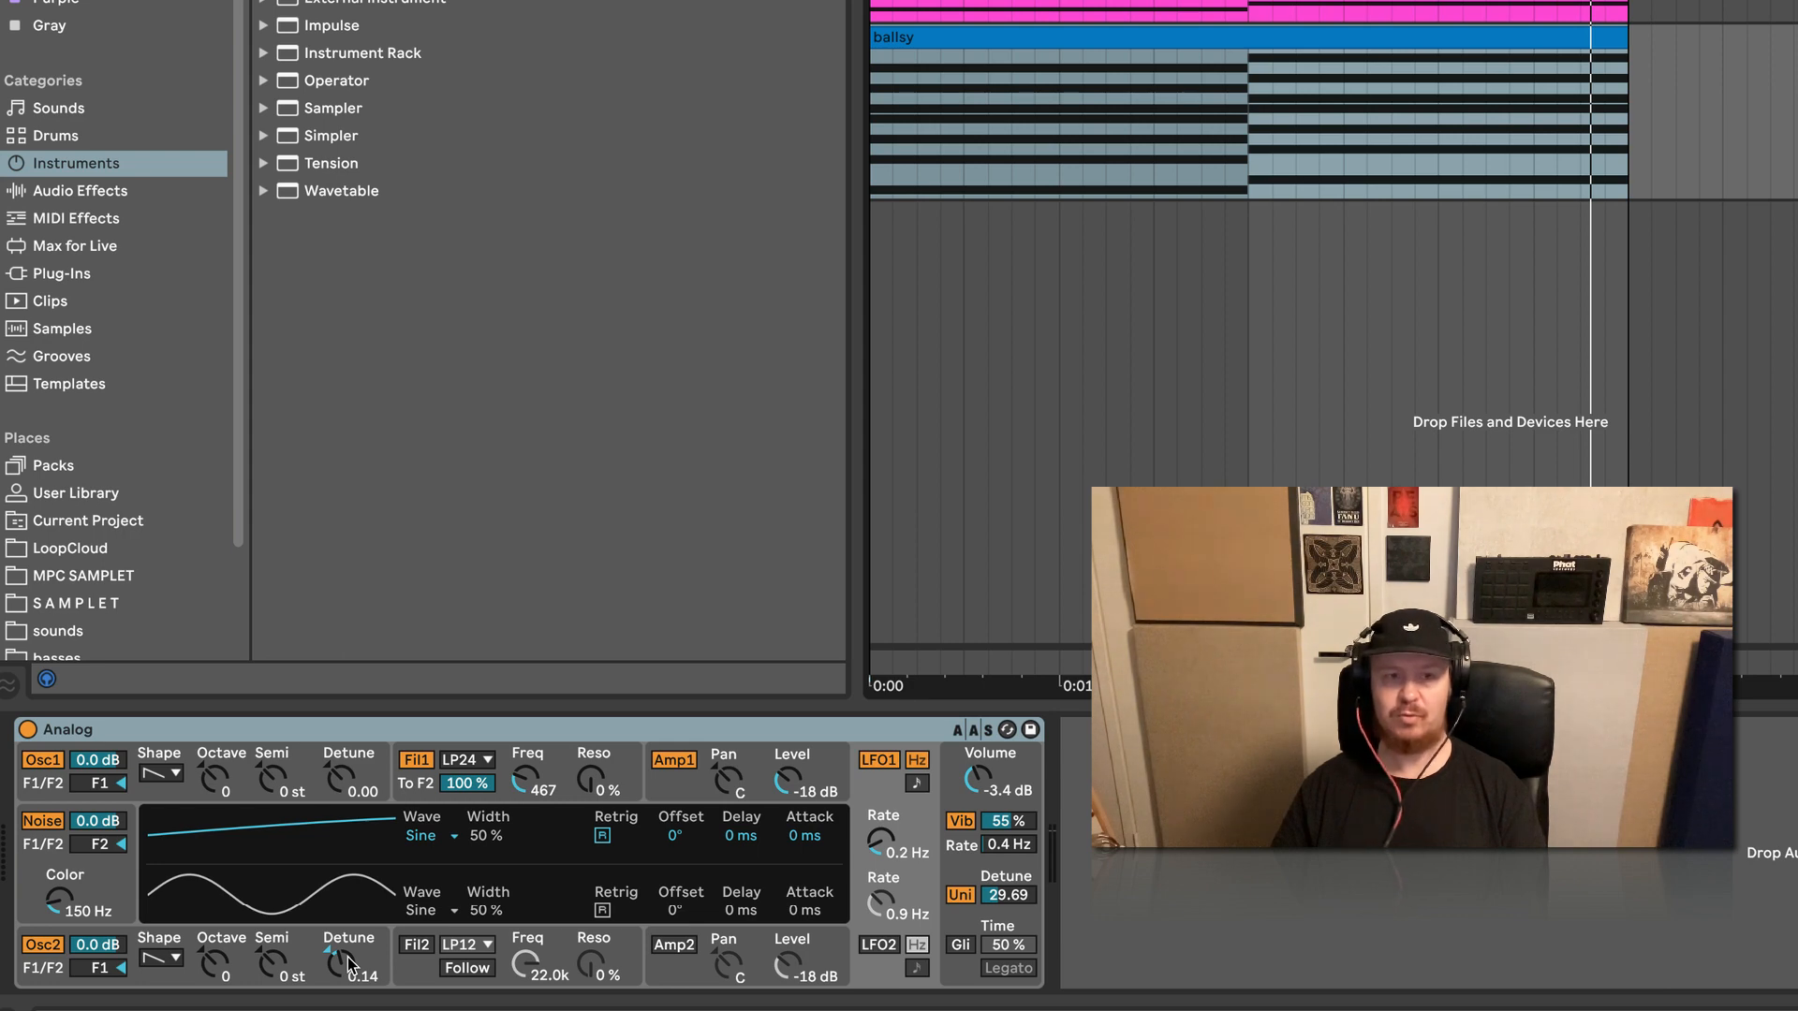
click(526, 779)
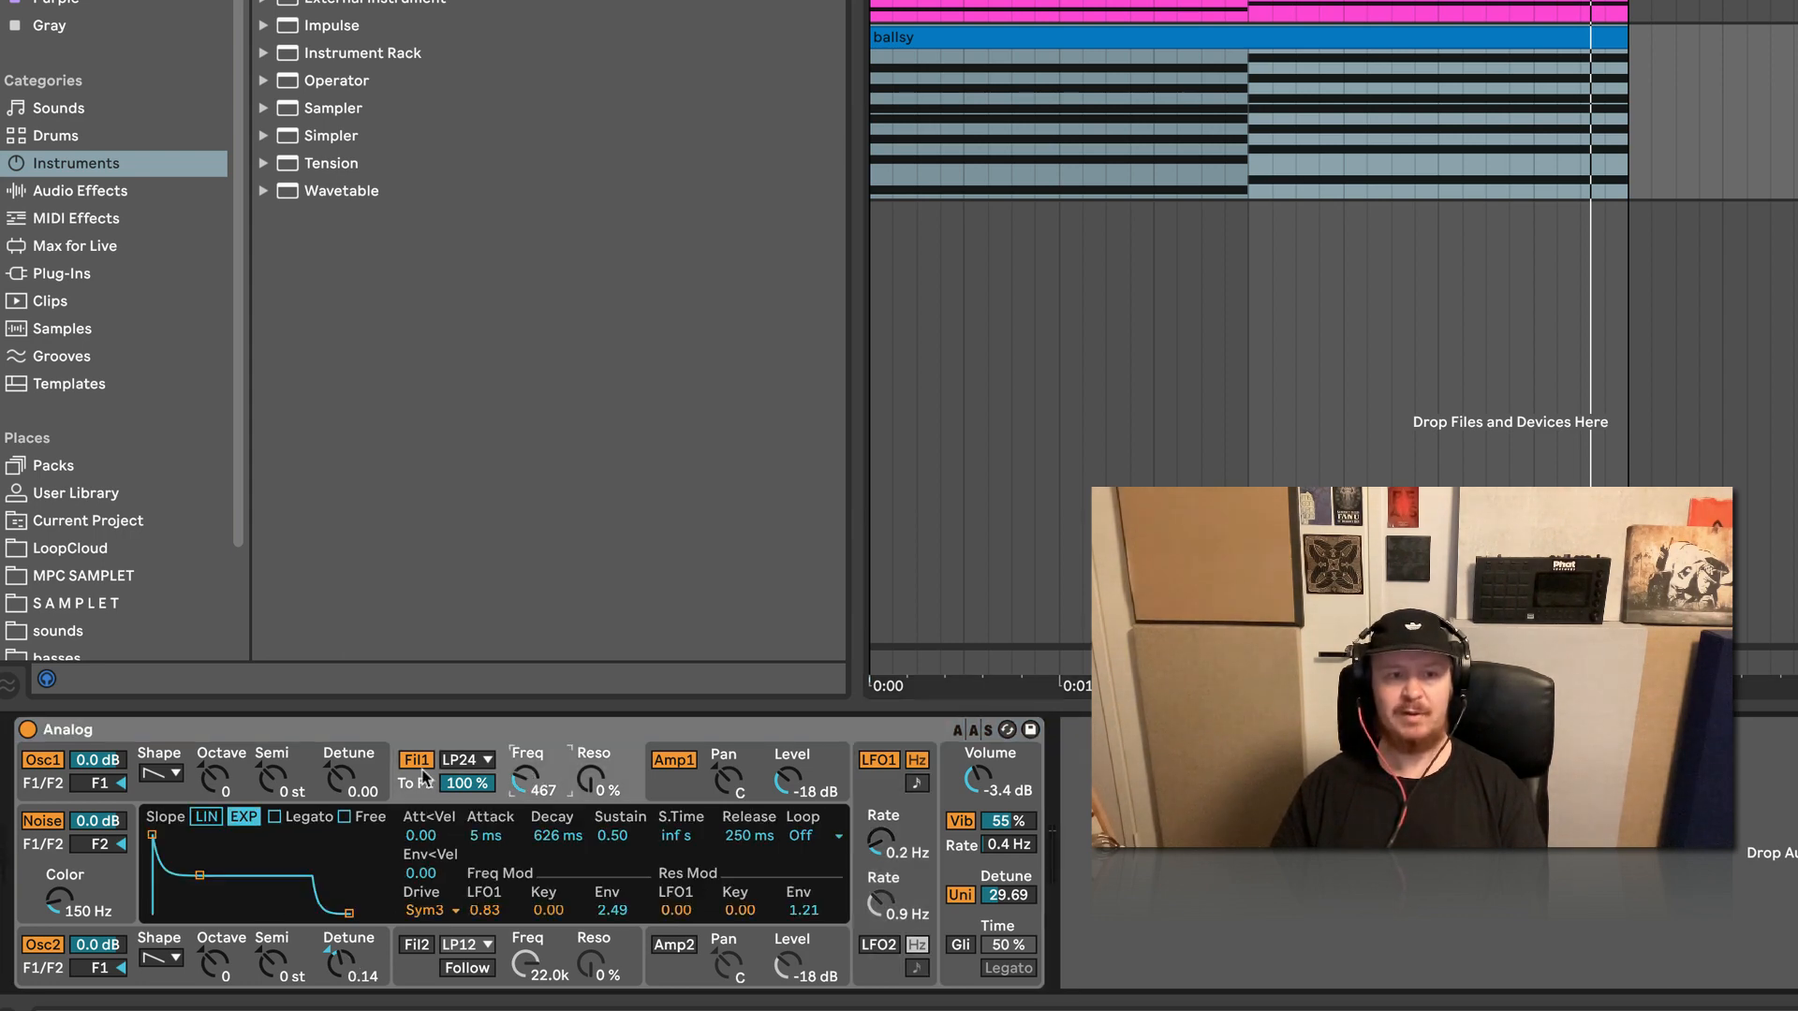
click(426, 910)
click(433, 913)
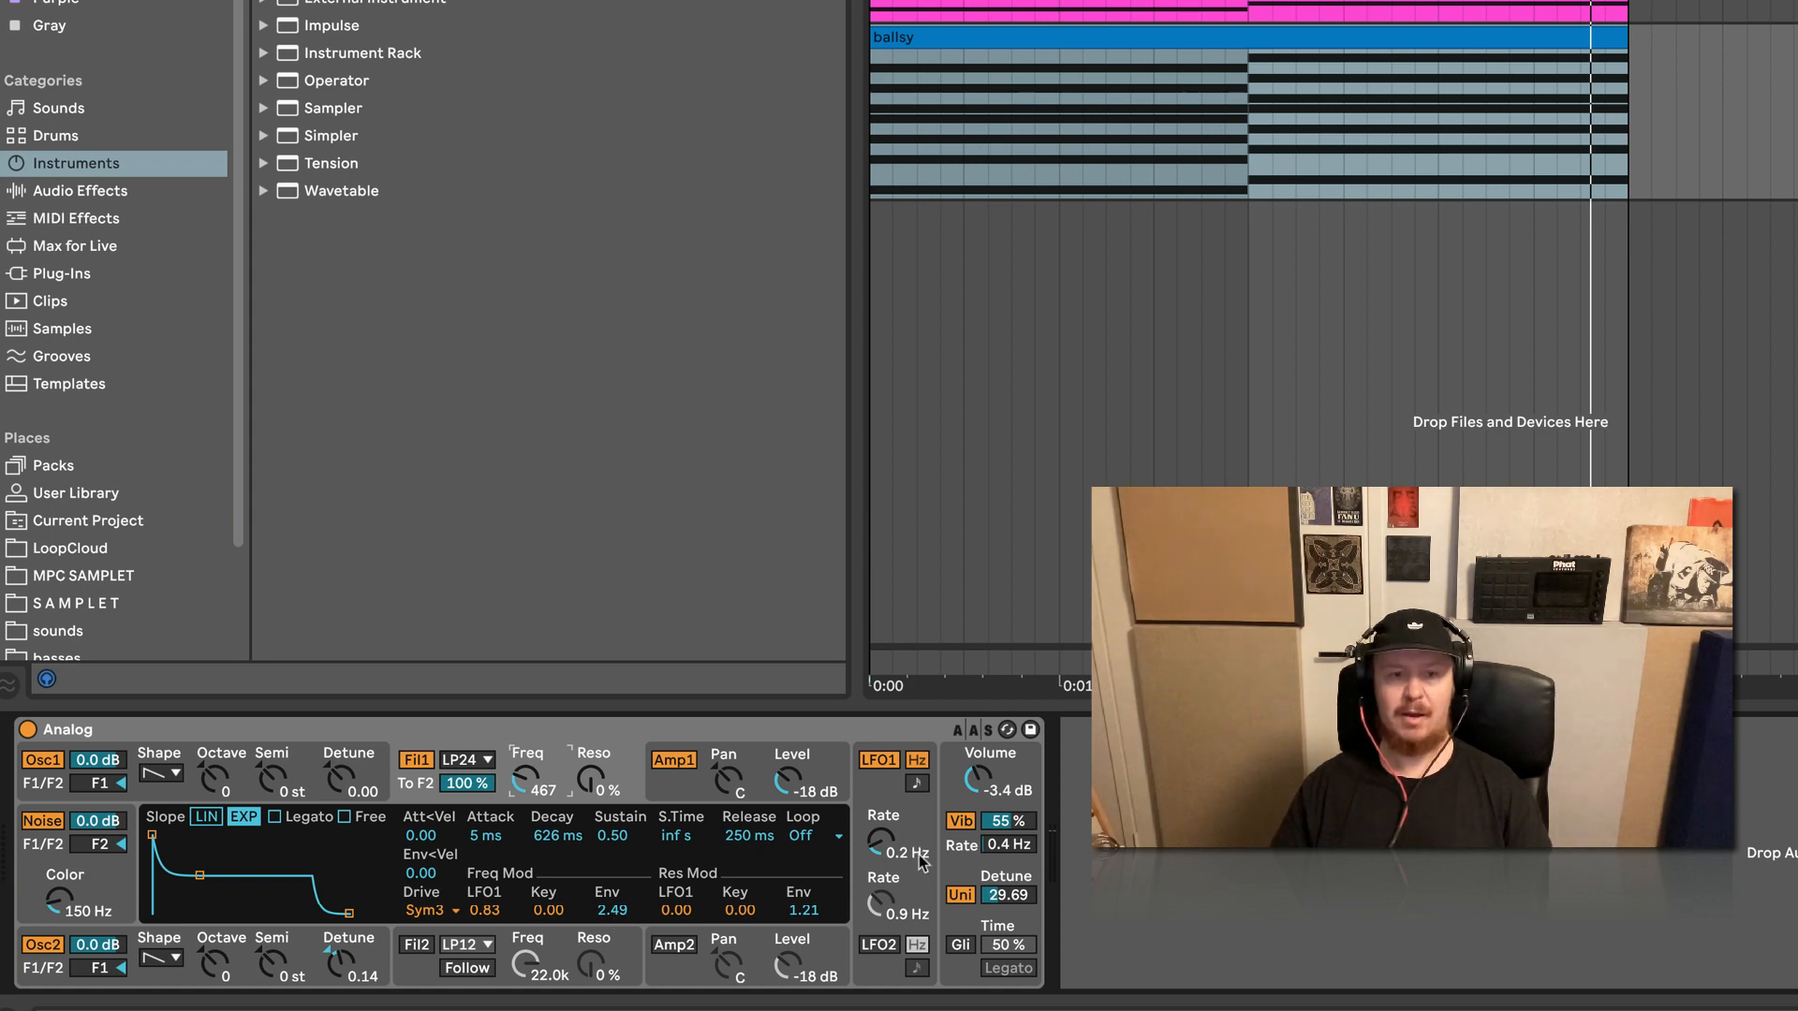
Review the keyboard voices and unison voices options in Analog's global settings, and return to the filter 1 settings
click(969, 872)
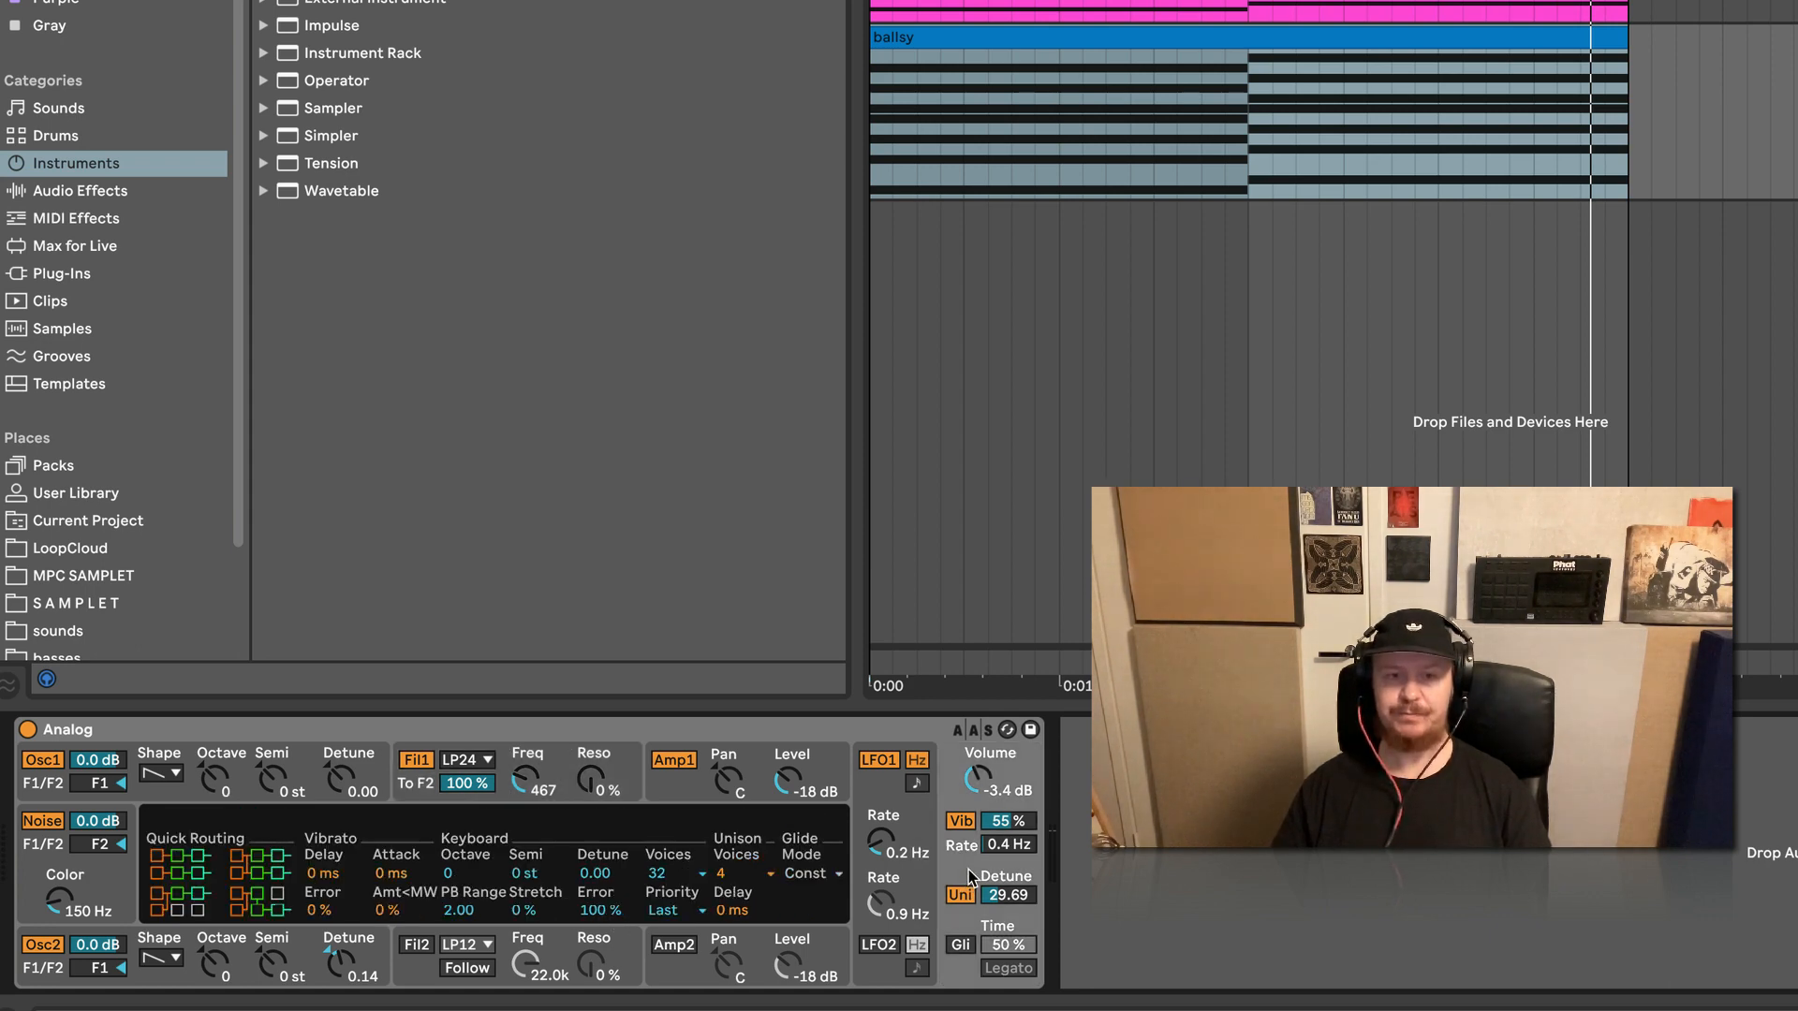
click(658, 873)
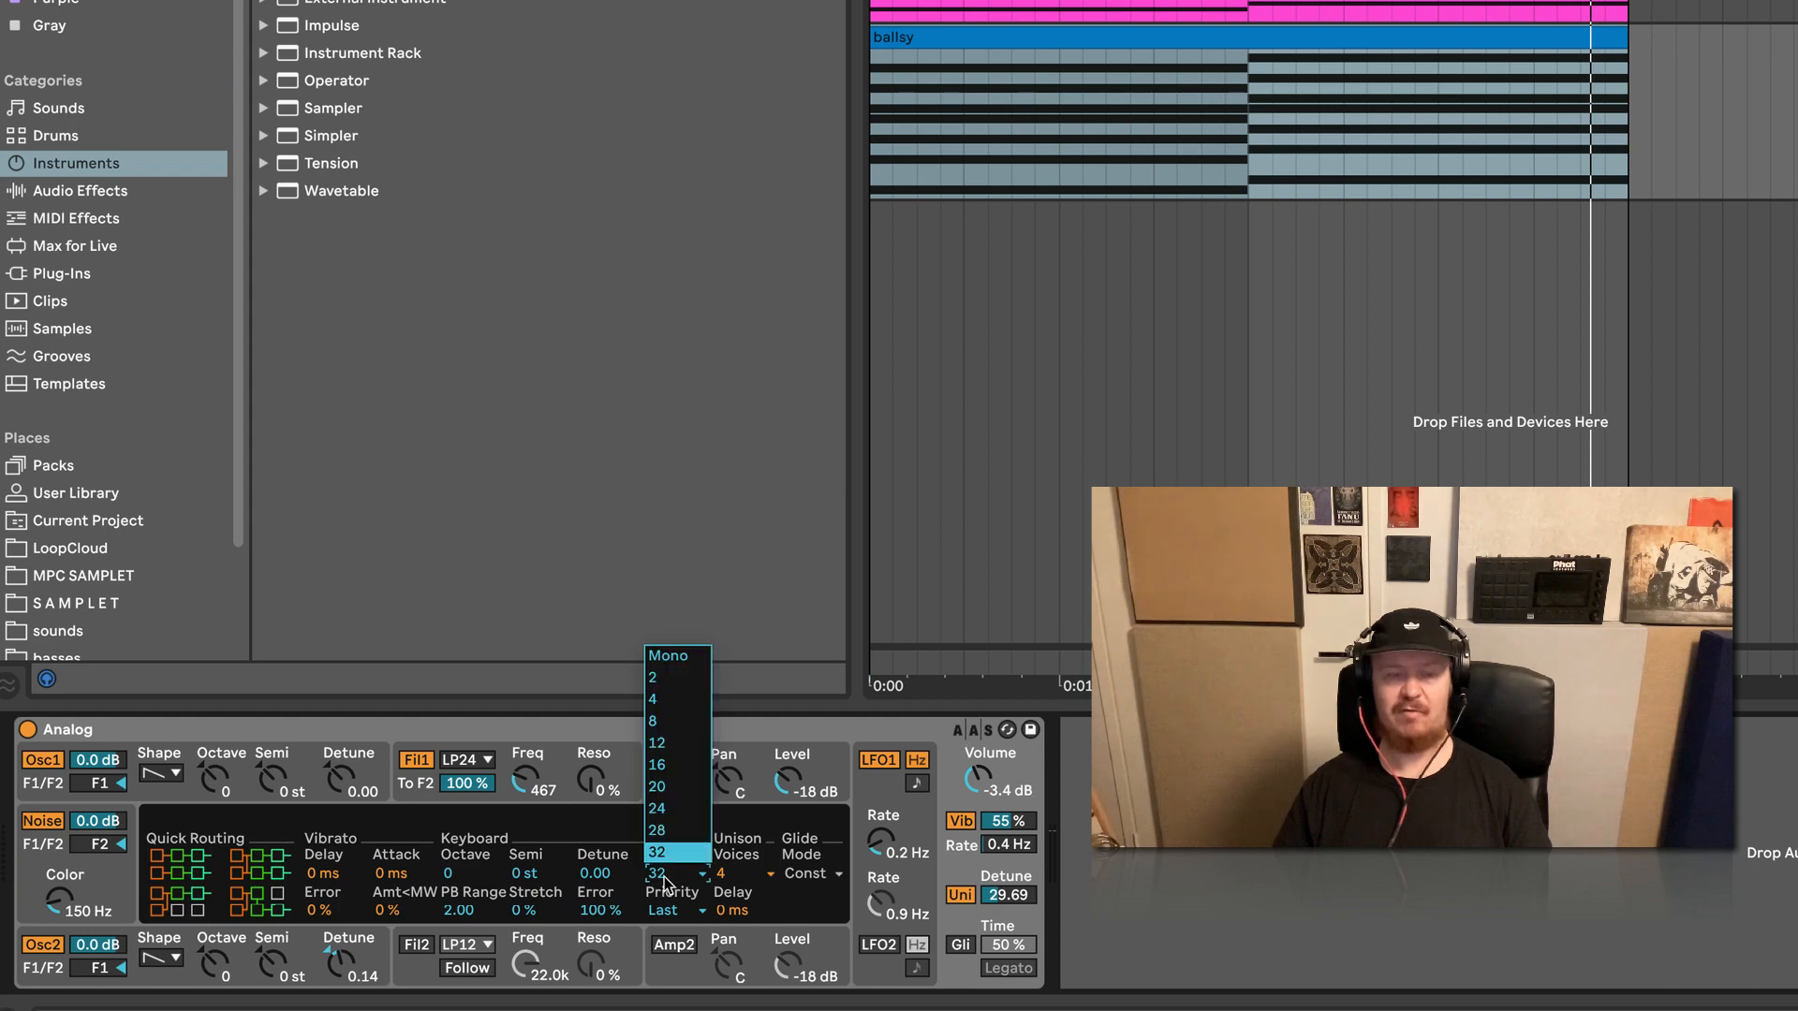
click(664, 878)
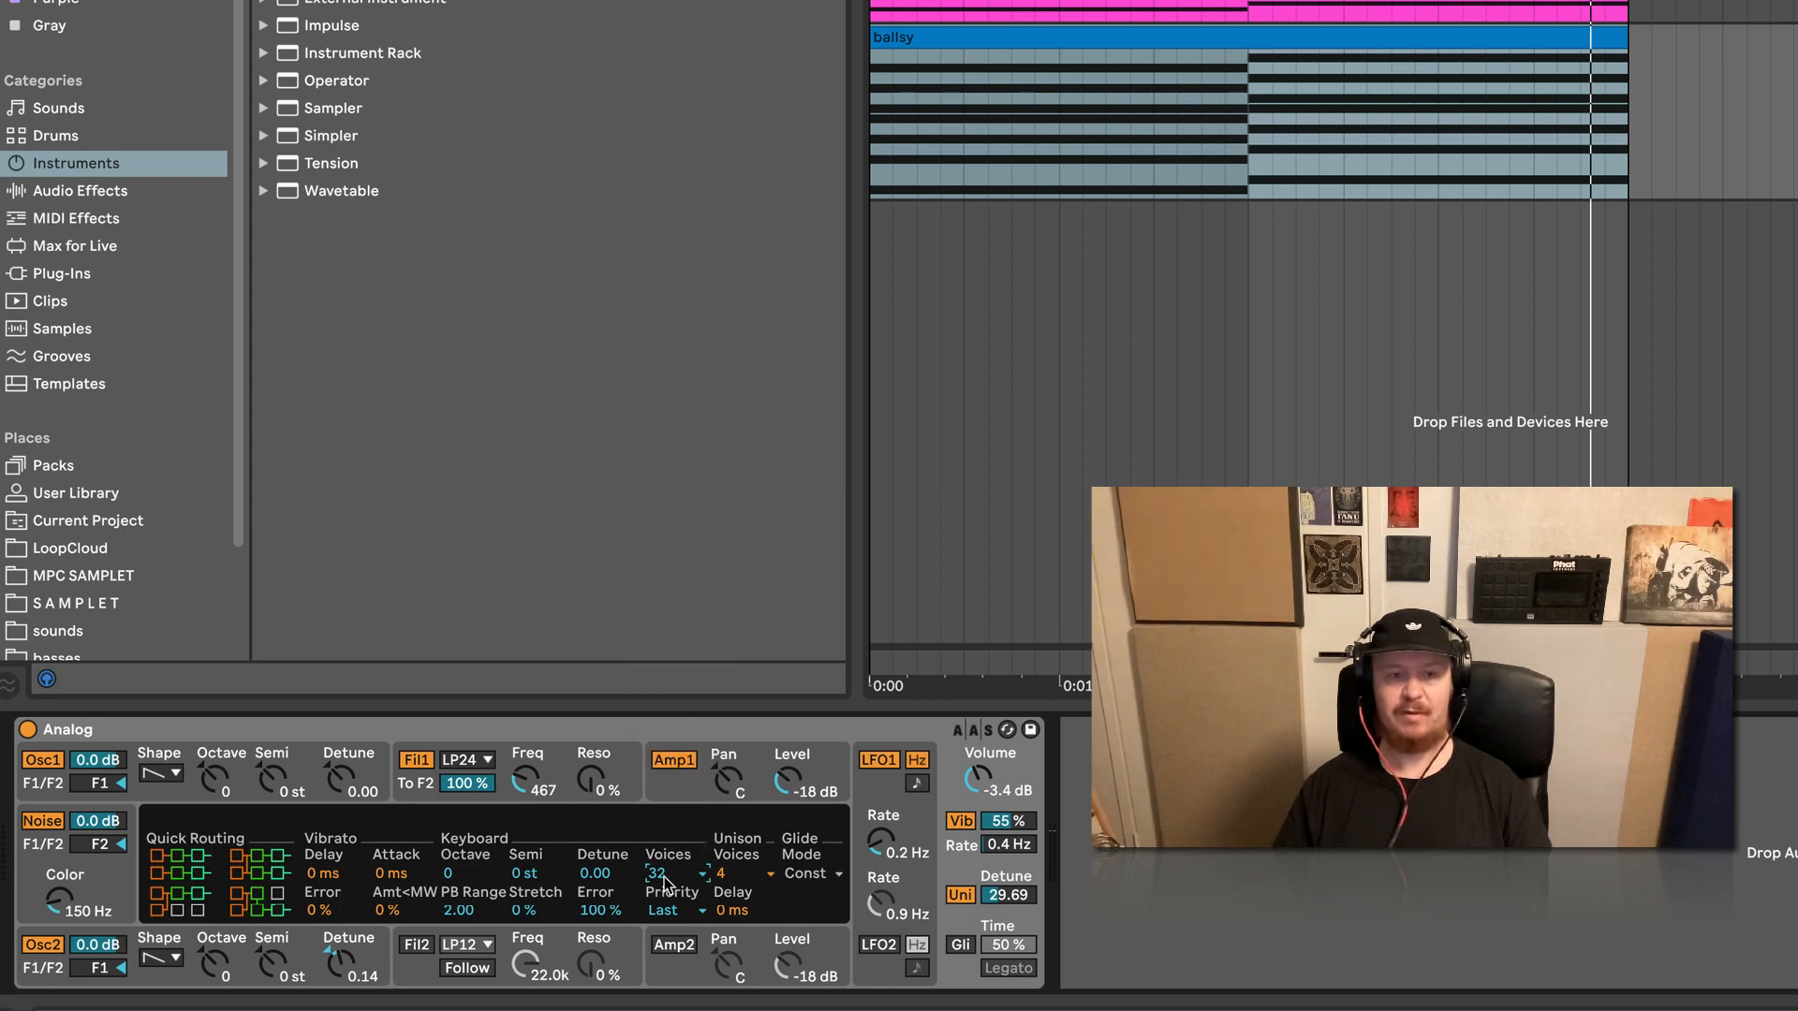
click(741, 877)
click(741, 875)
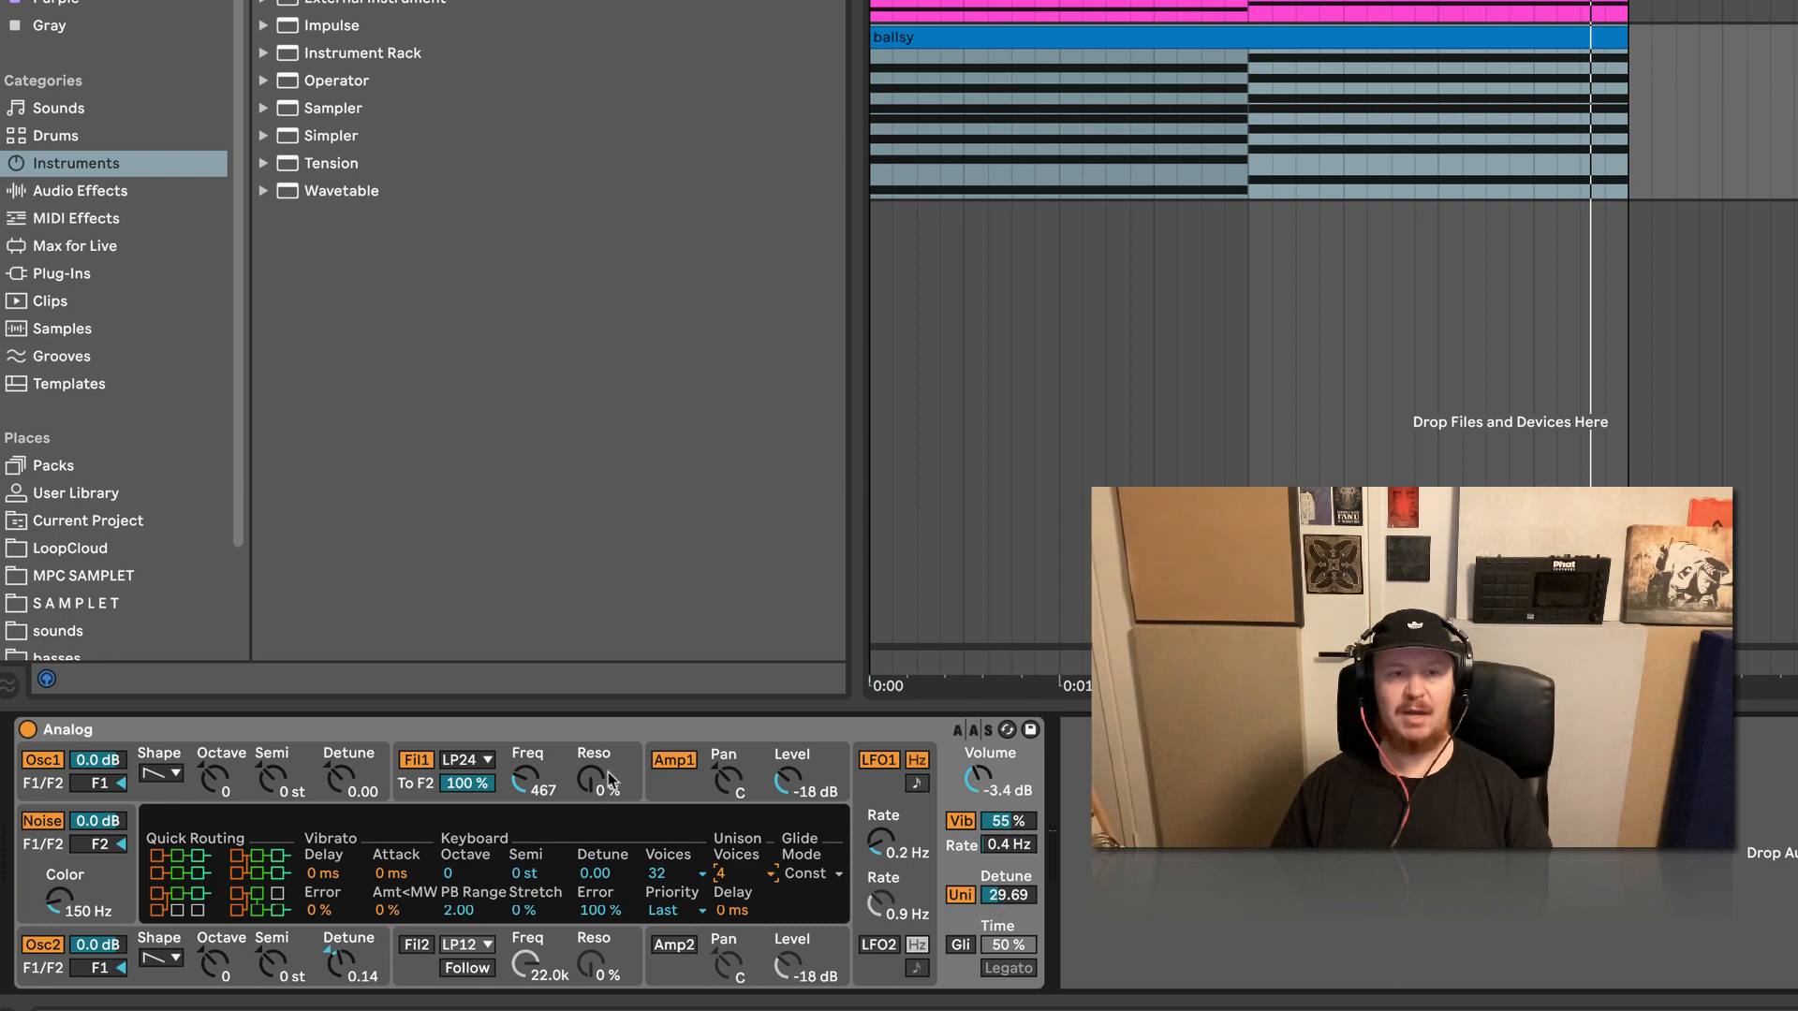
click(540, 790)
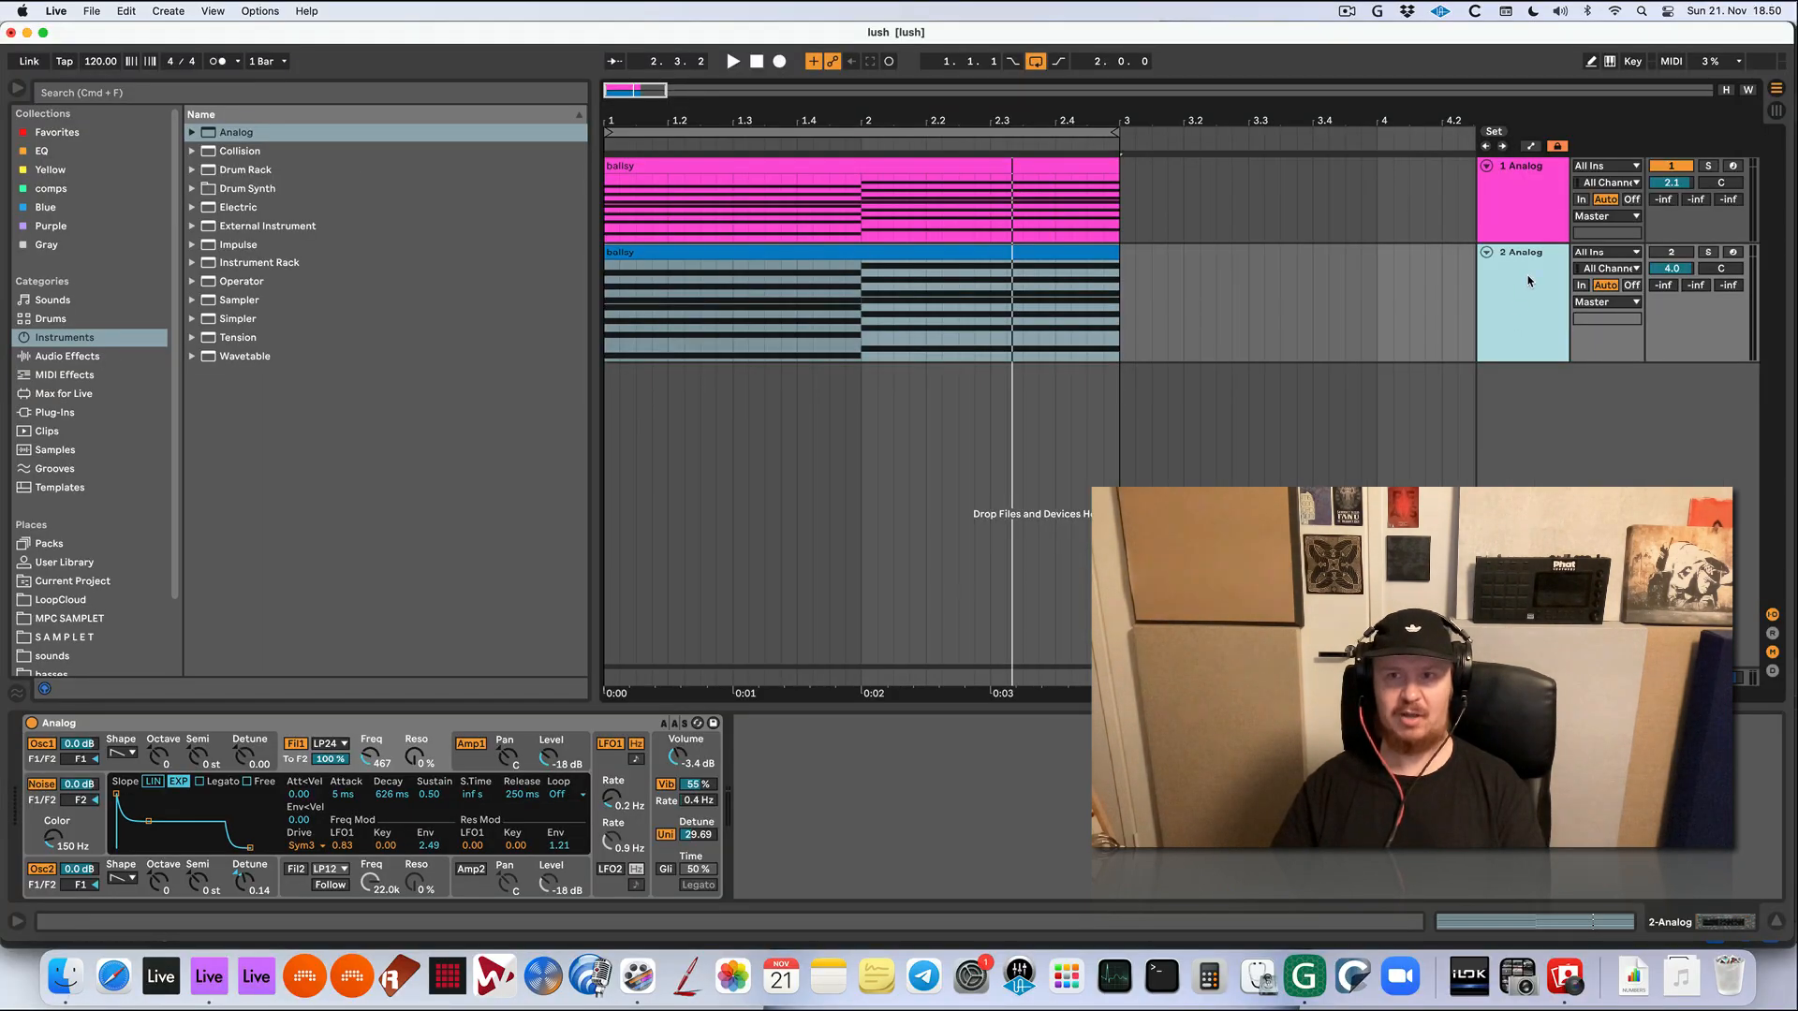
Play the loop to compare the first track's Analog with the second track's, and reselect the second track
key(space)
click(1527, 225)
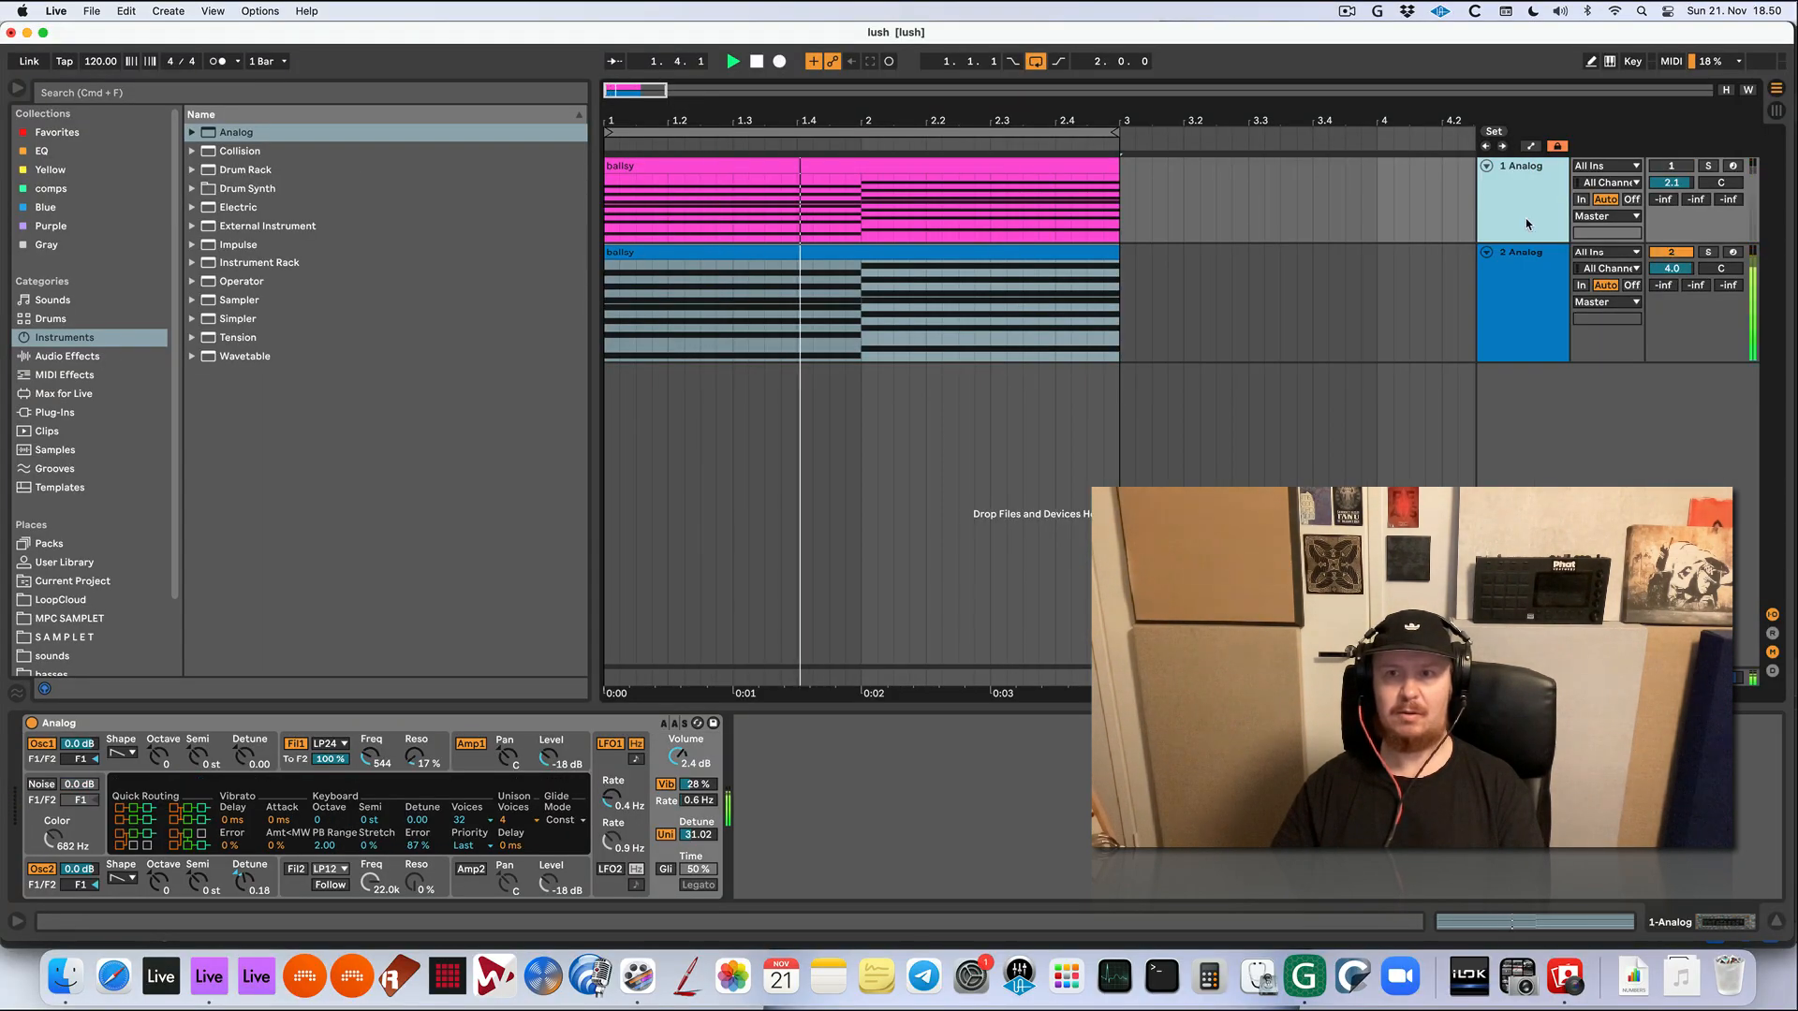
click(1008, 252)
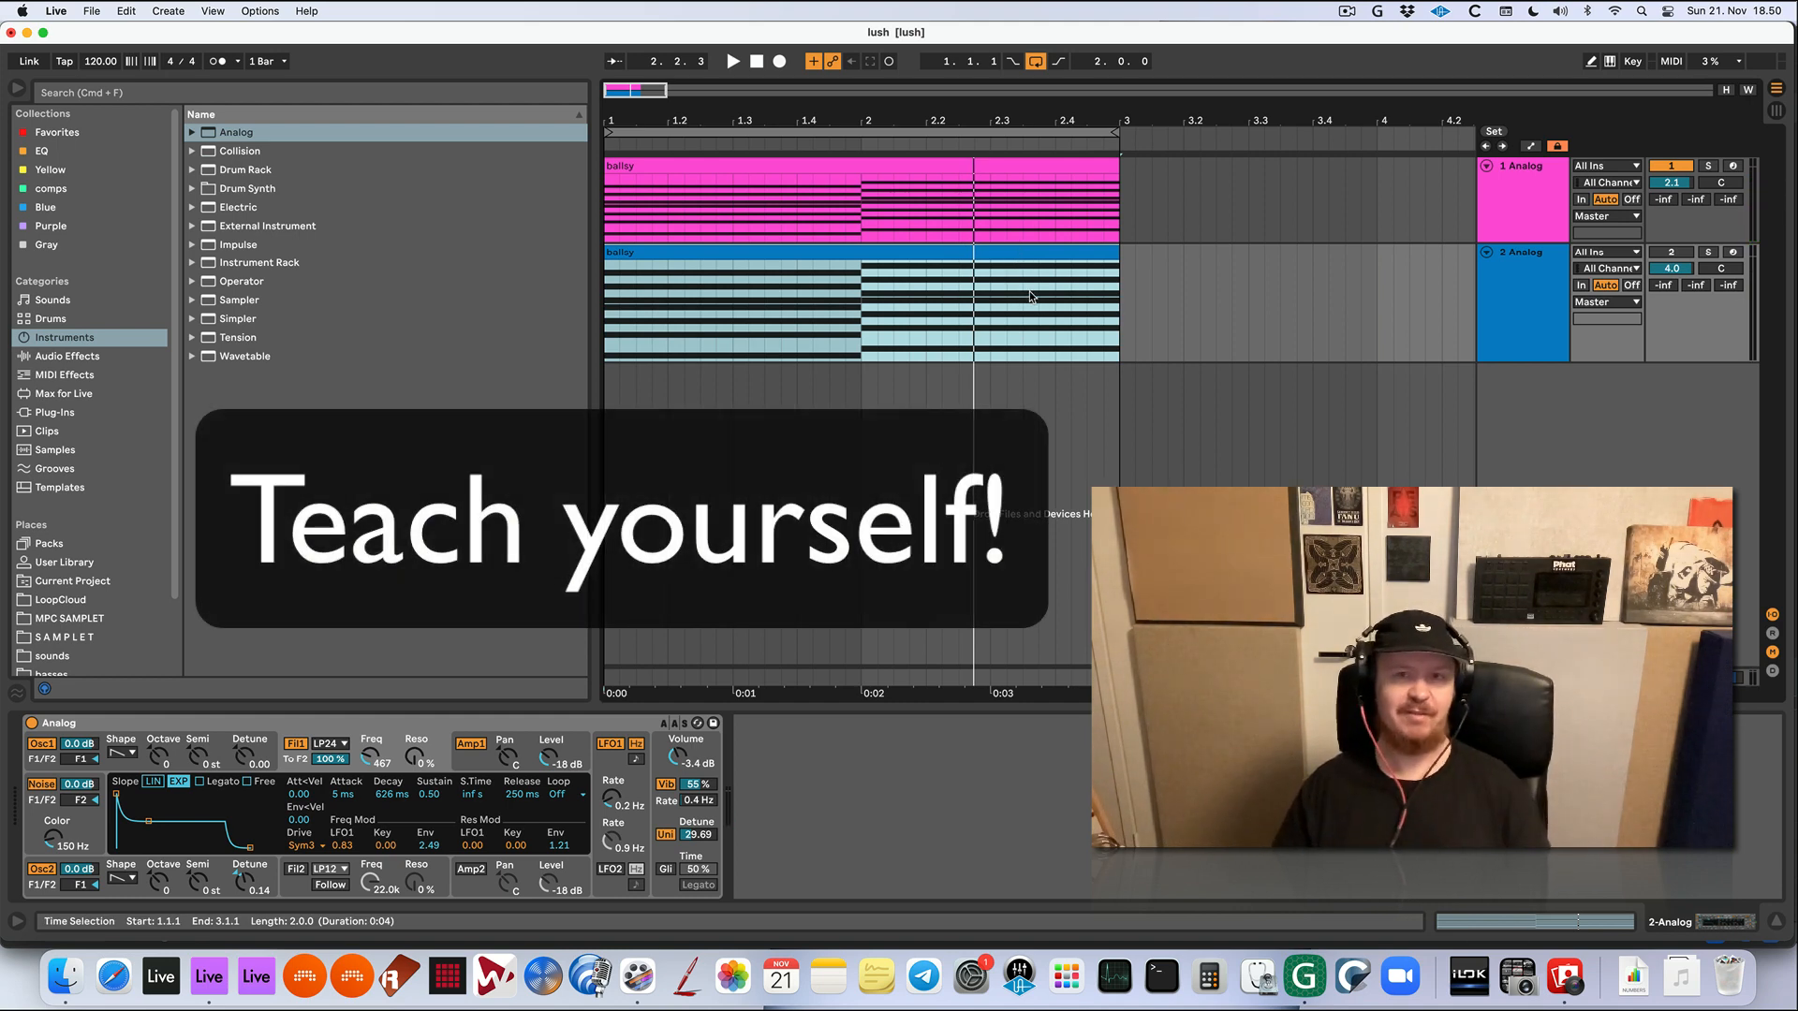
click(1526, 343)
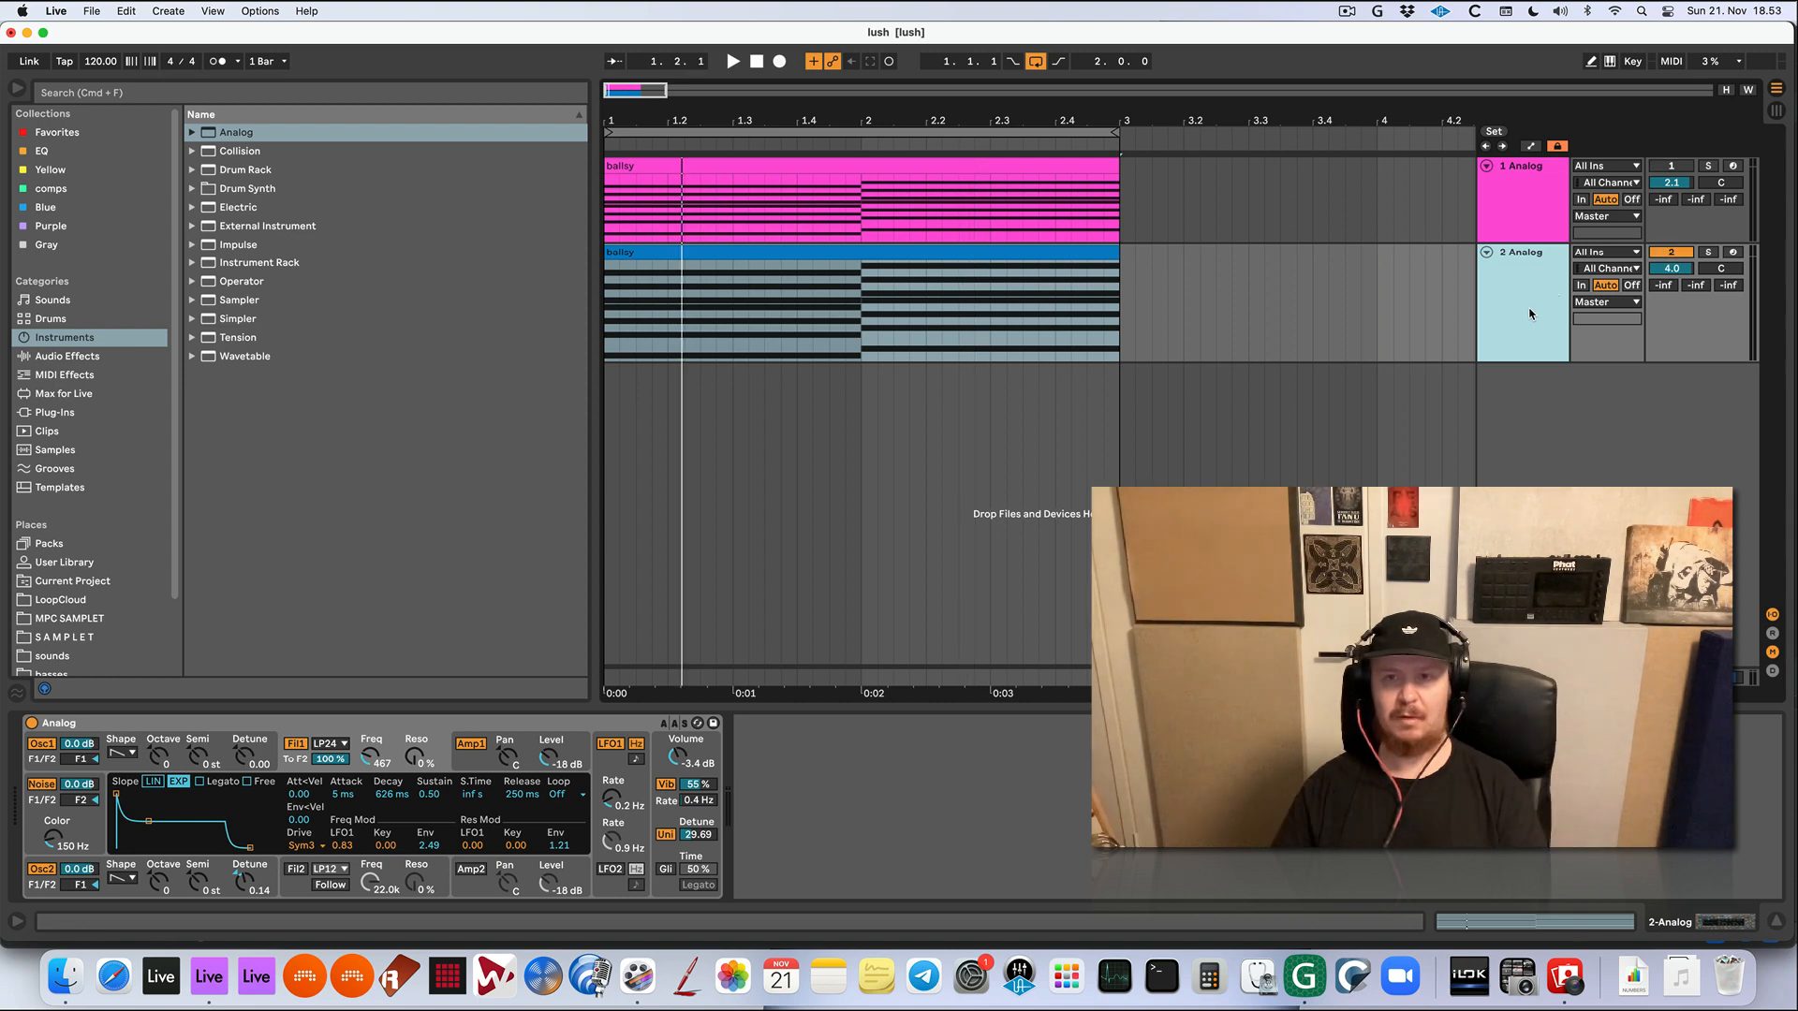
Add the Reverb audio effect from Reverb & Resonance after the second track's Analog and audition it on the loop
click(94, 357)
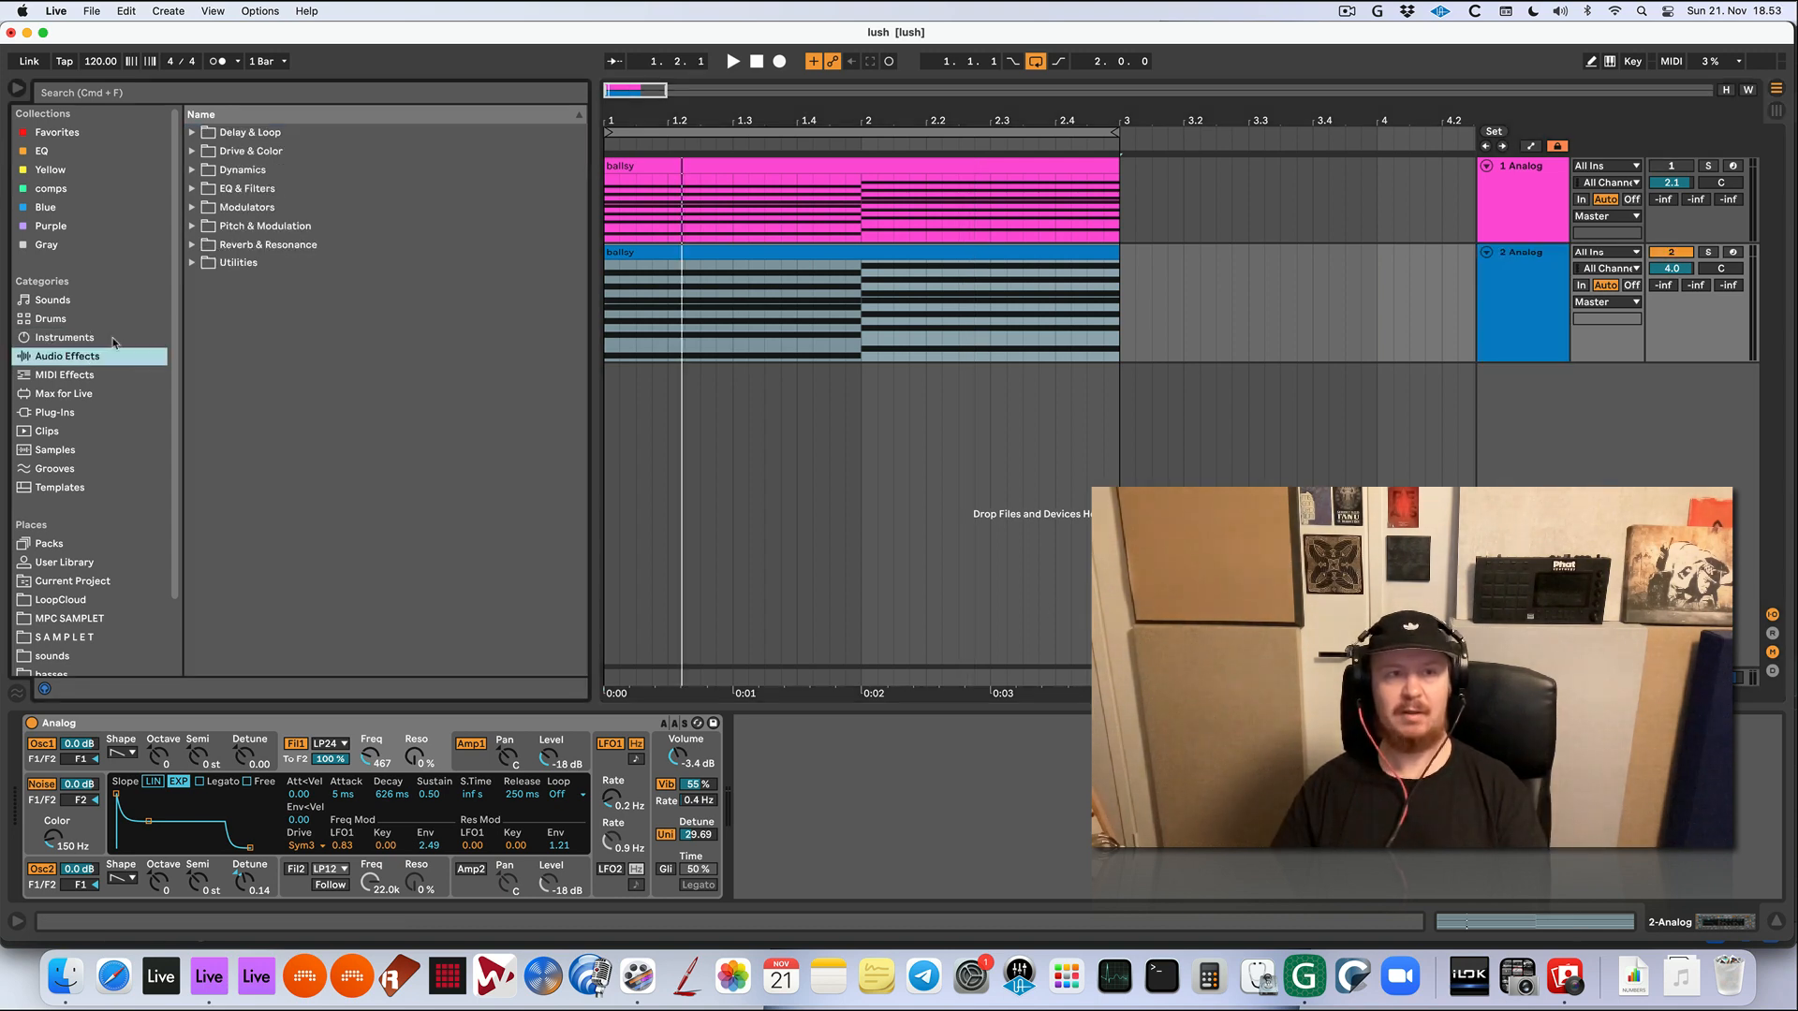
click(193, 245)
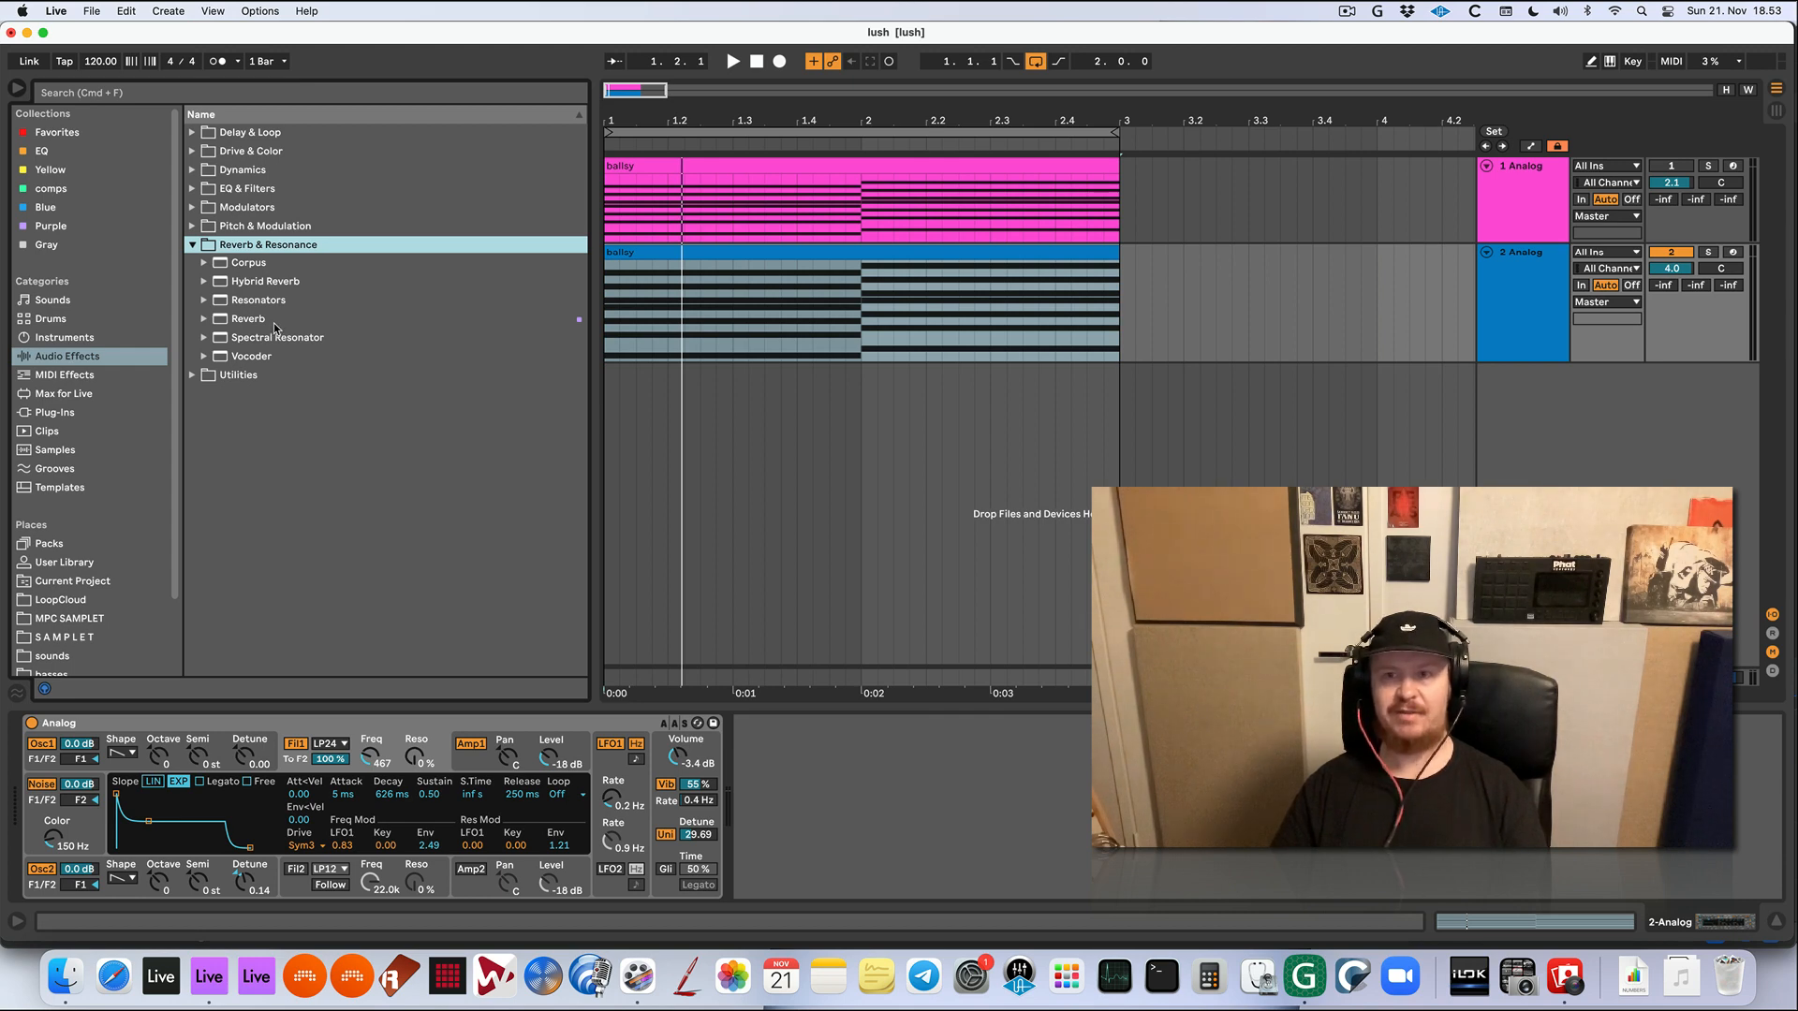
click(694, 253)
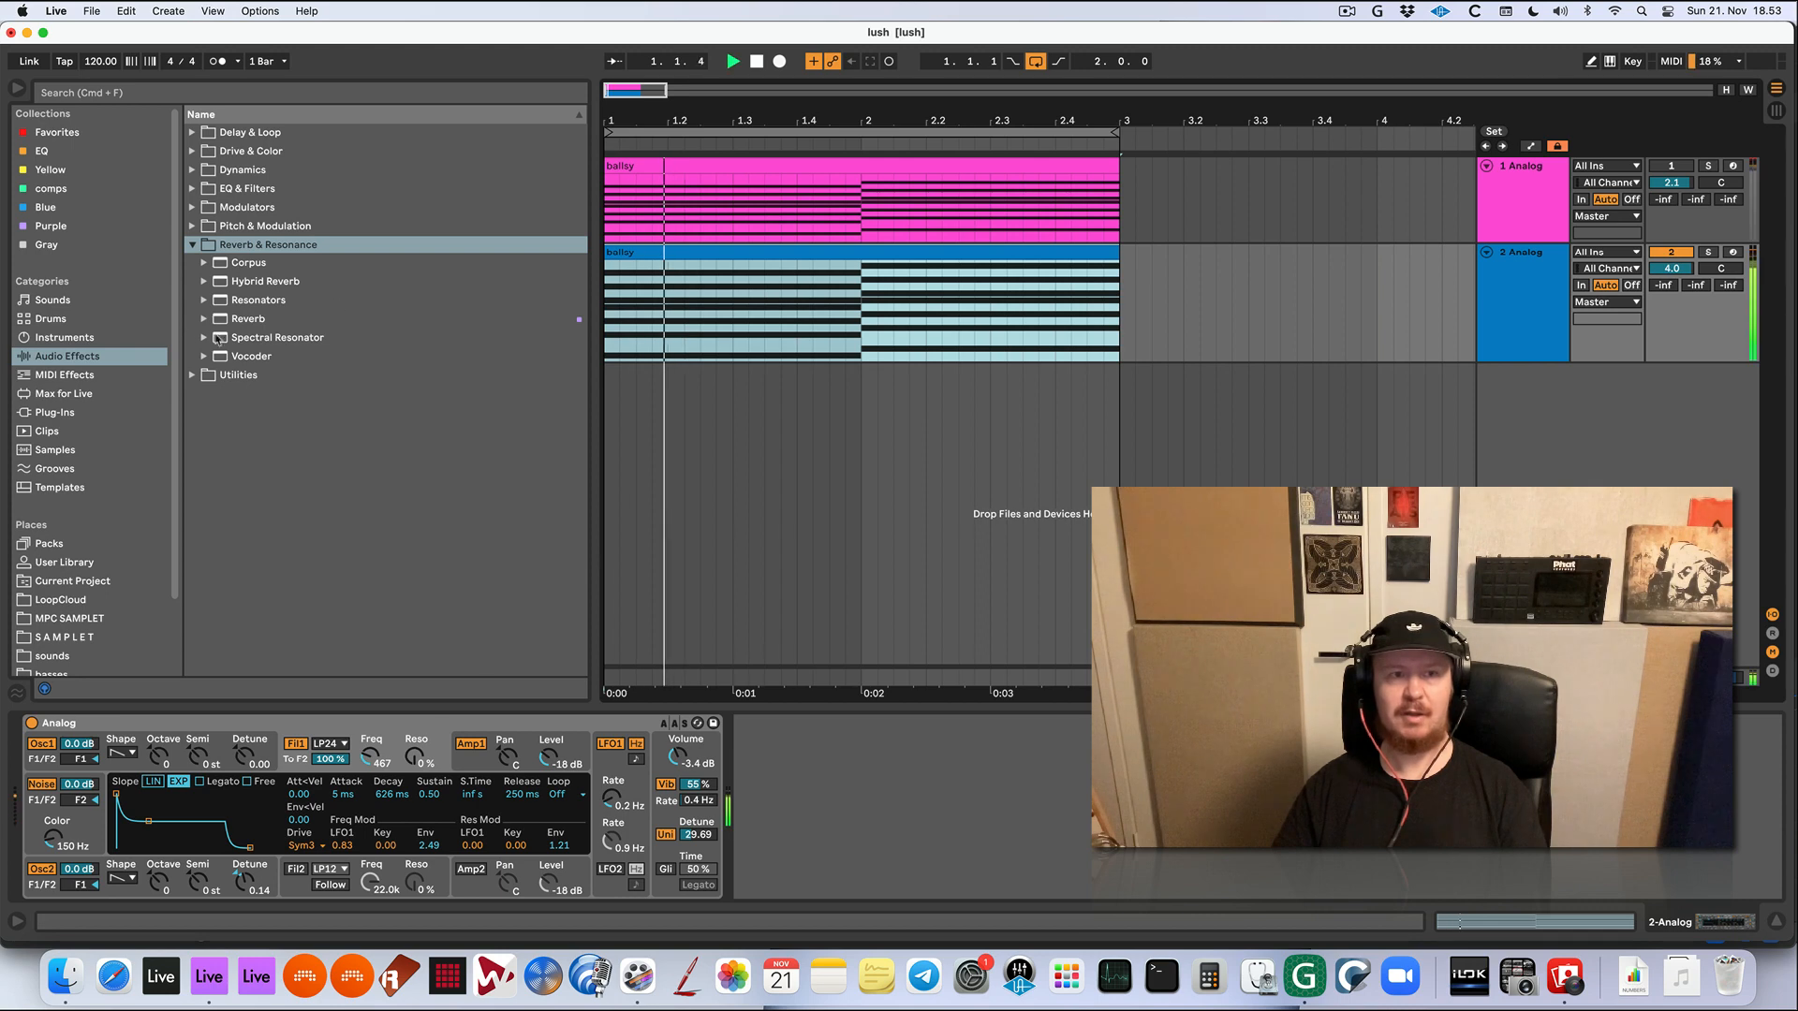
click(337, 318)
drag(886, 760, 888, 763)
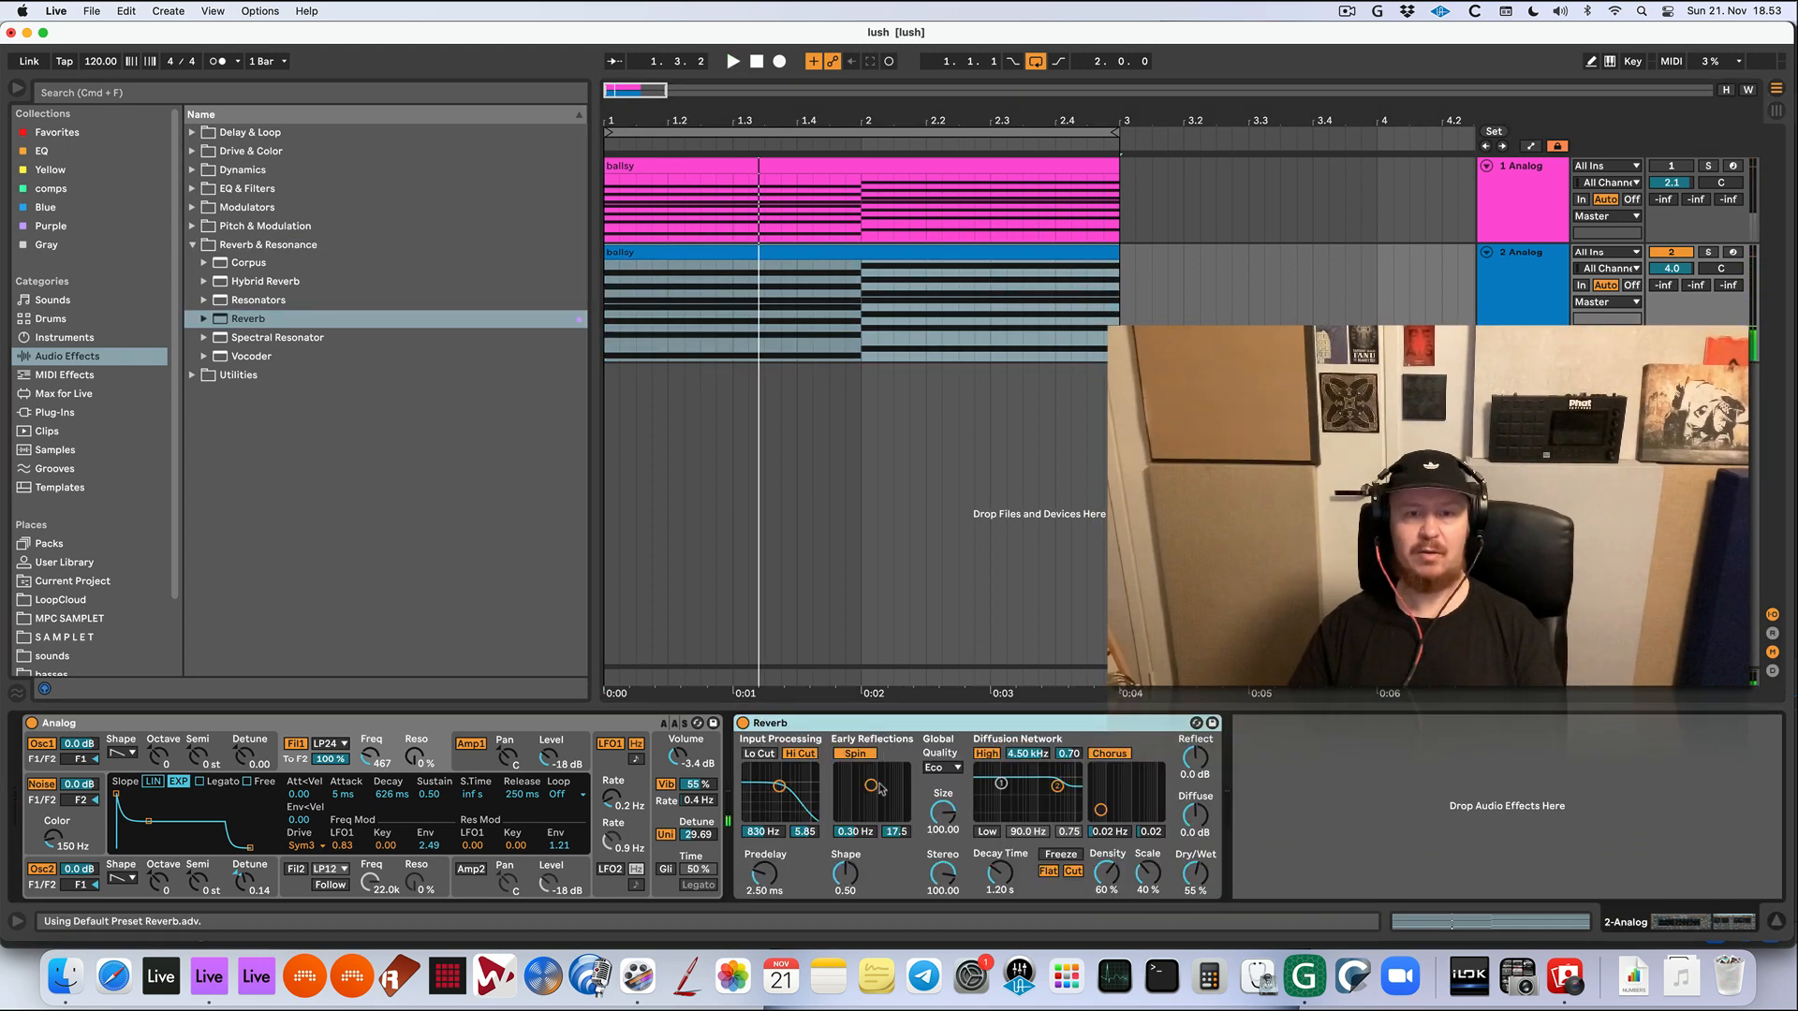
key(space)
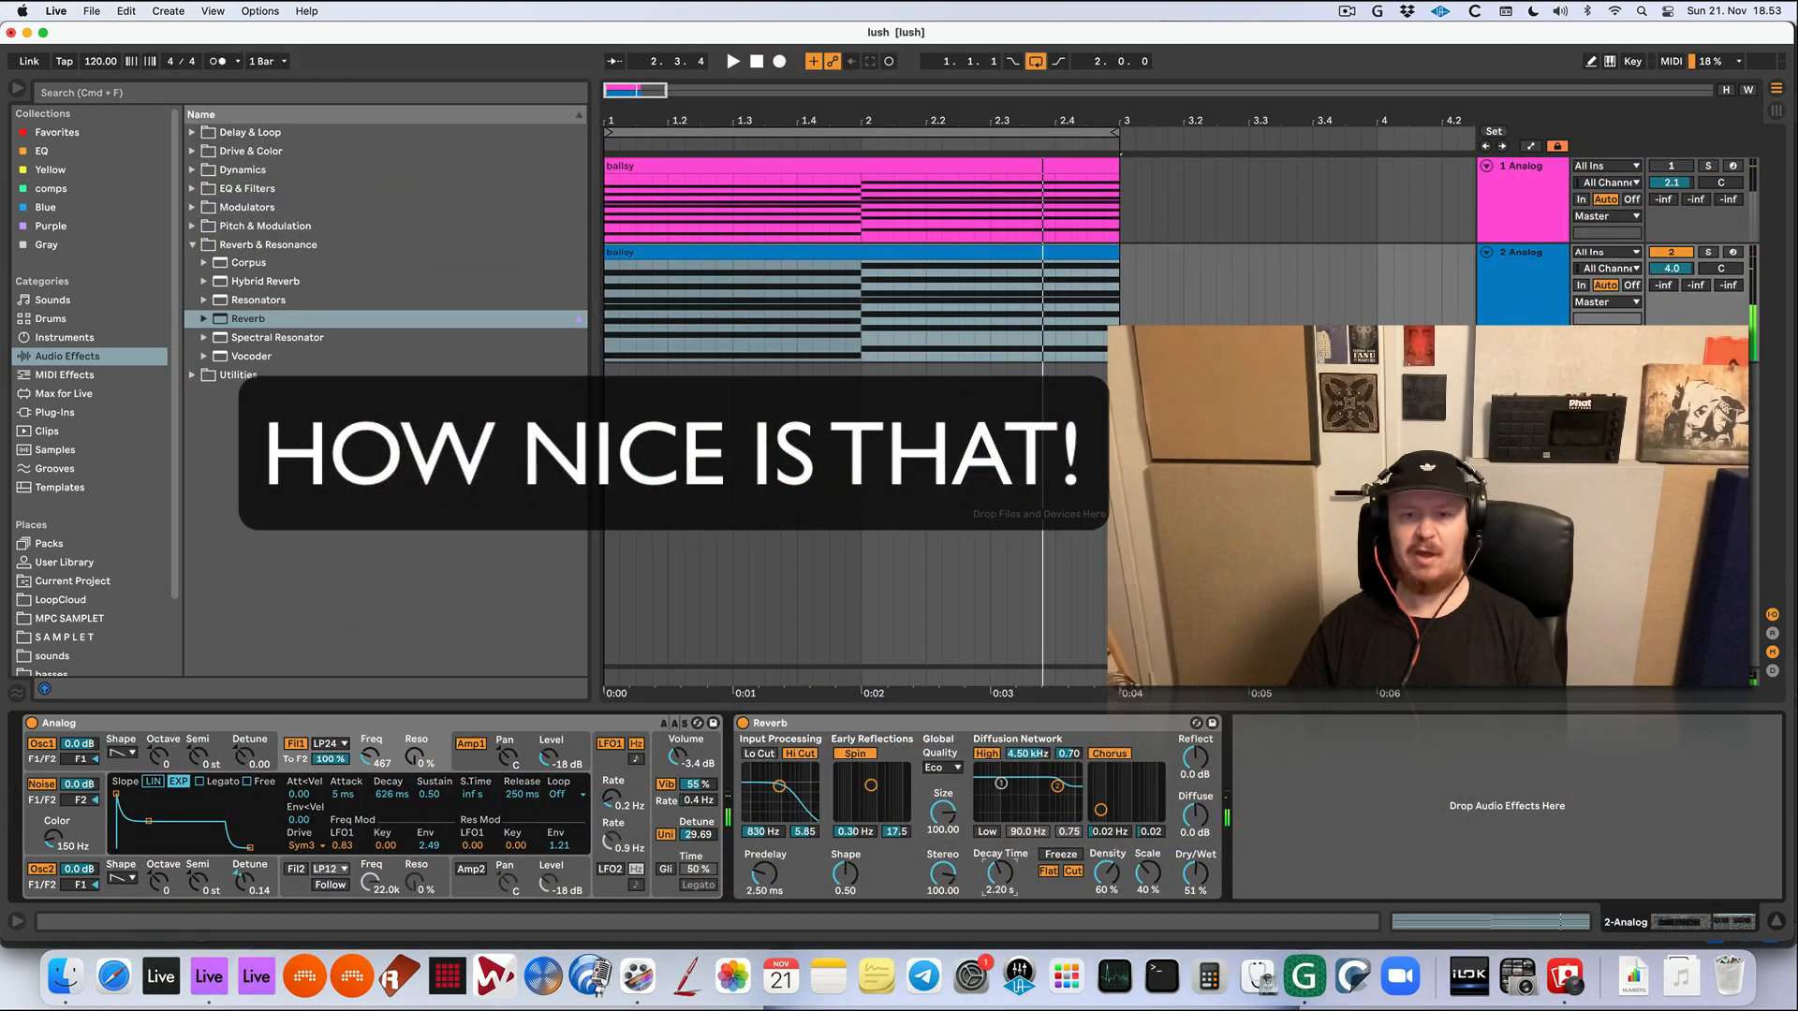
Set the Reverb's decay time to 5.70 s, its diffusion high filter to 3.33 kHz and 0.58, and dry/wet to 33 % during playback
key(space)
drag(1000, 898, 1000, 901)
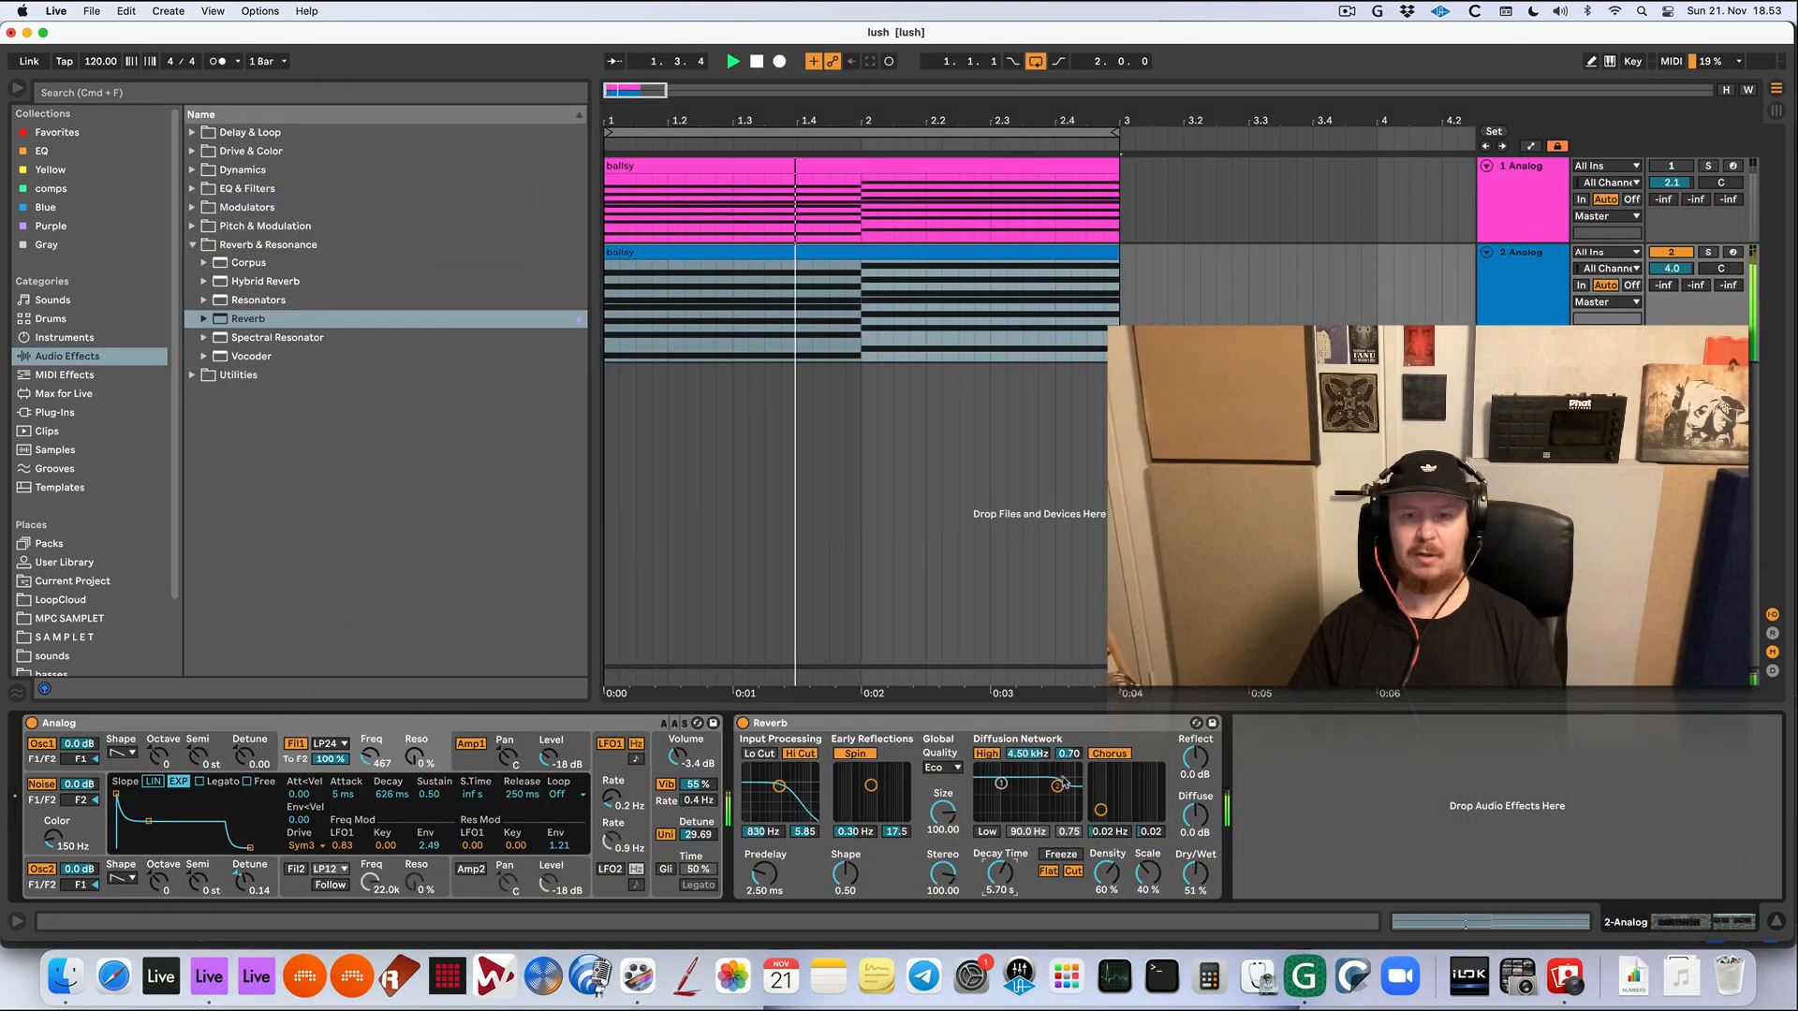
drag(1057, 786, 1053, 793)
drag(1194, 874, 1195, 901)
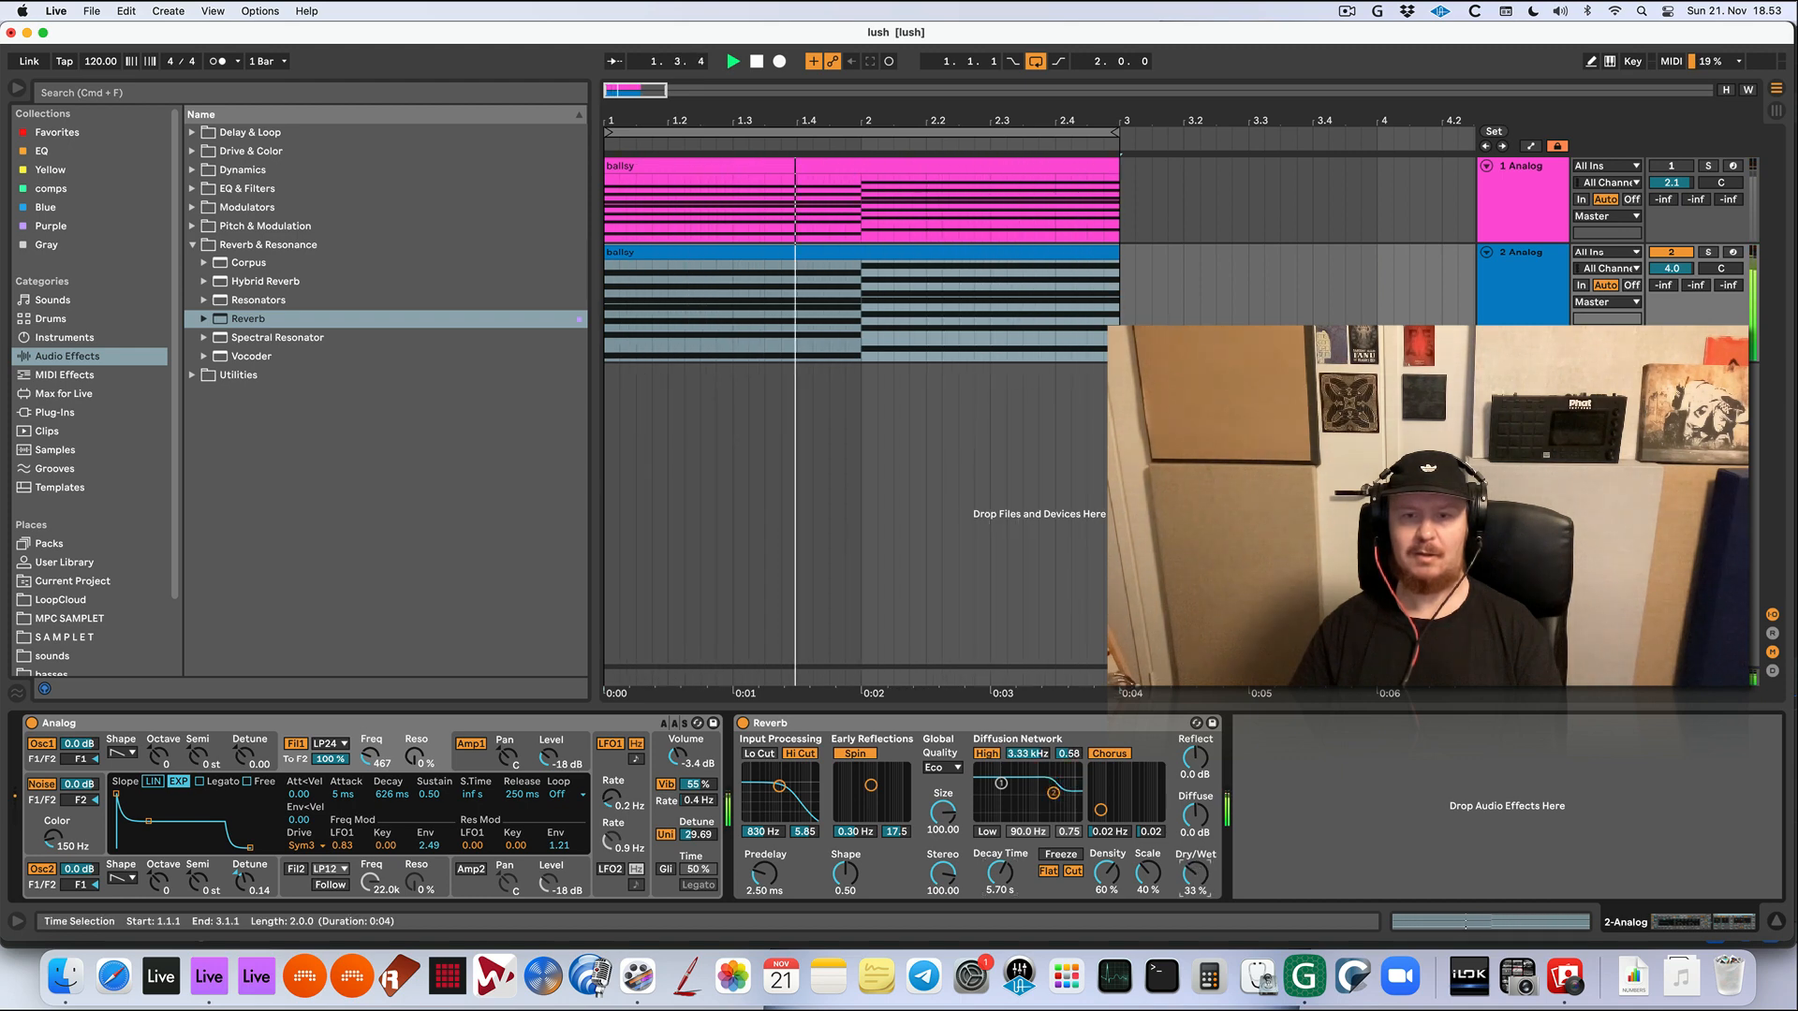
key(space)
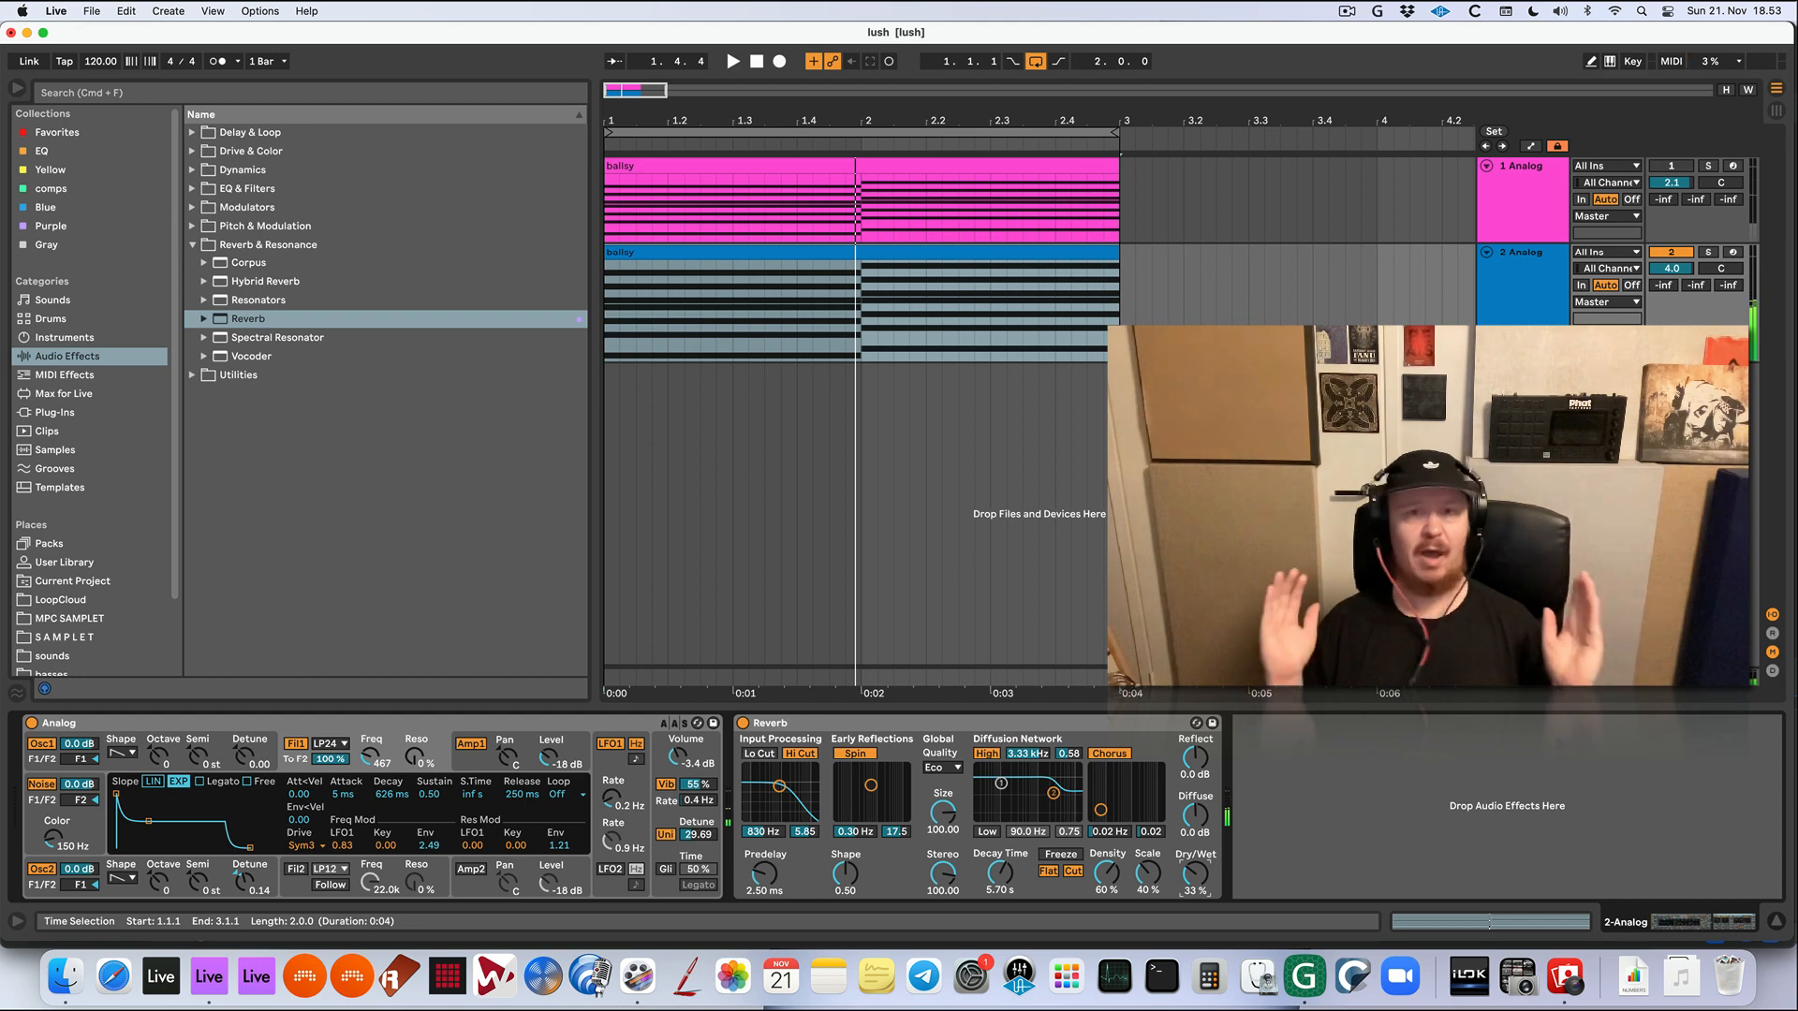